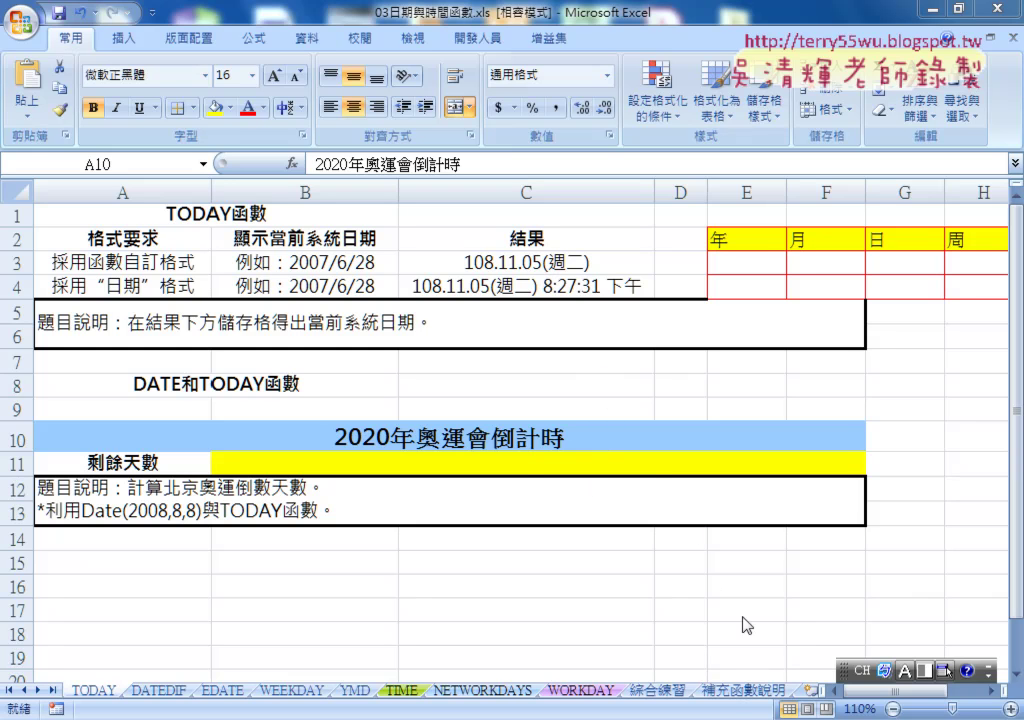
- Enter the Olympic opening date 2020/7/24 in cell G10 beside the countdown title
left_click(526, 467)
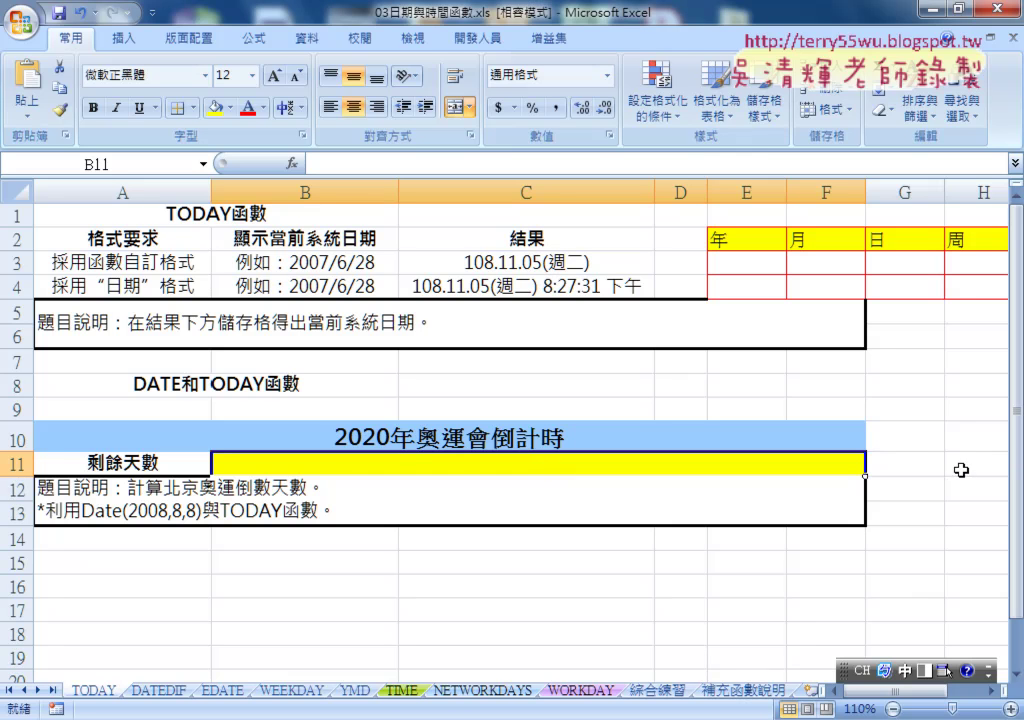
left_click(898, 430)
double_click(898, 430)
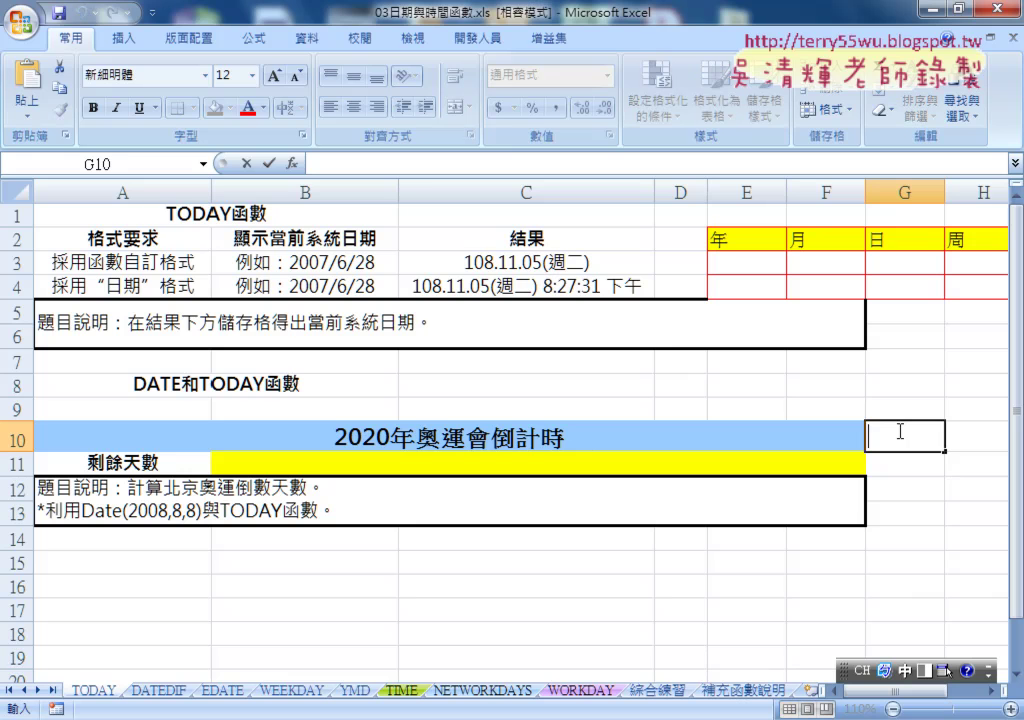
type("20")
type("20/7")
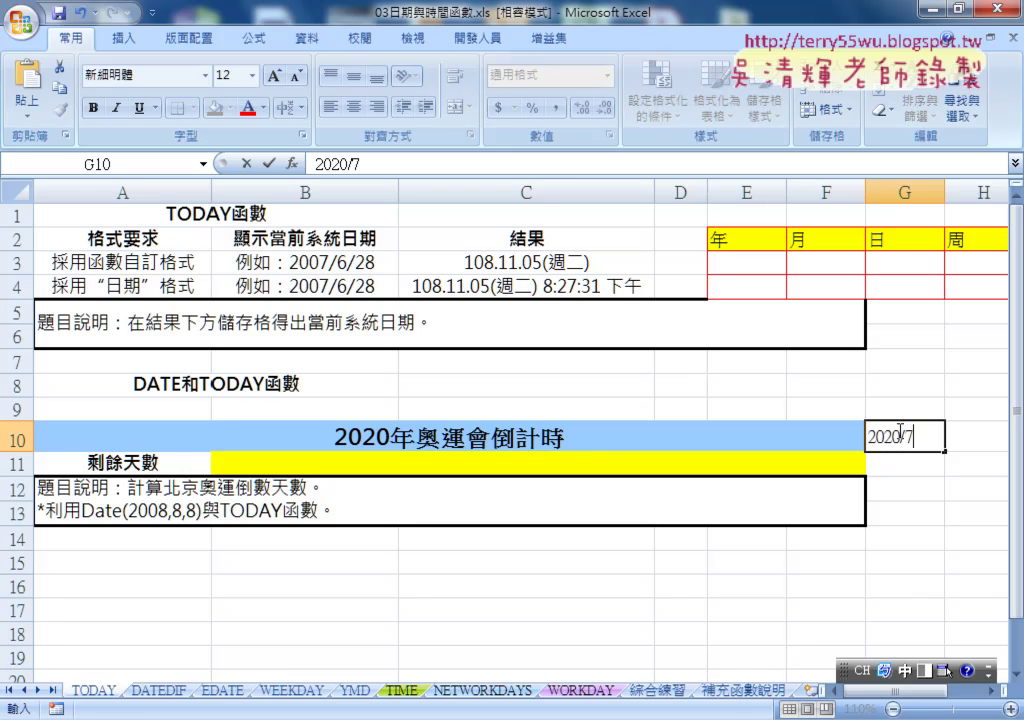
type("/24")
key("Return")
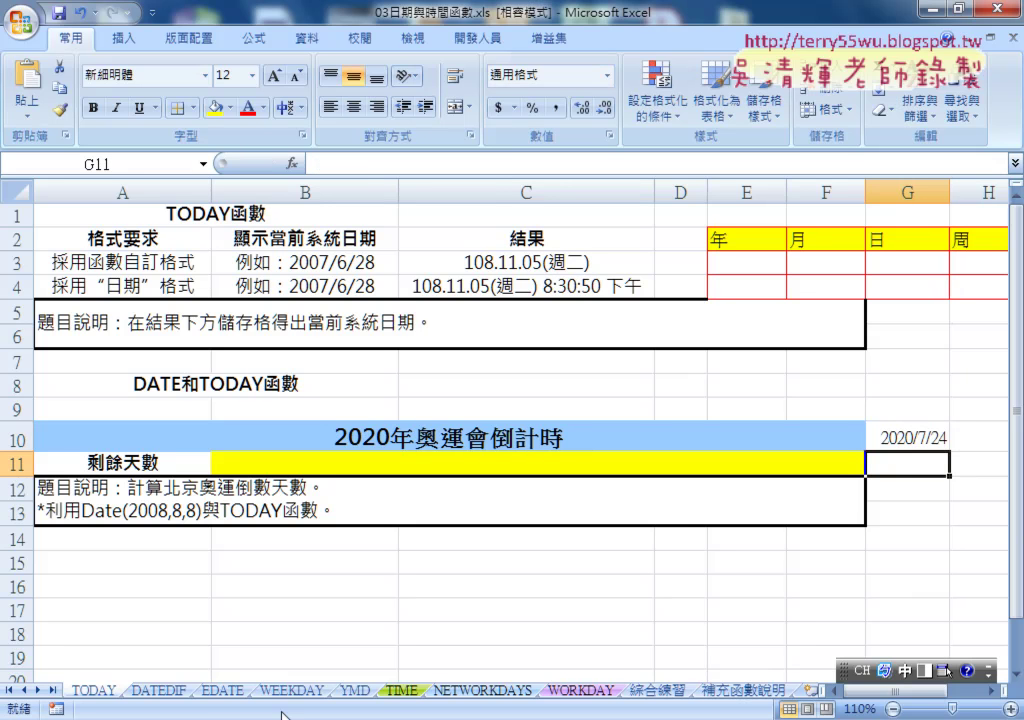
left_click(250, 712)
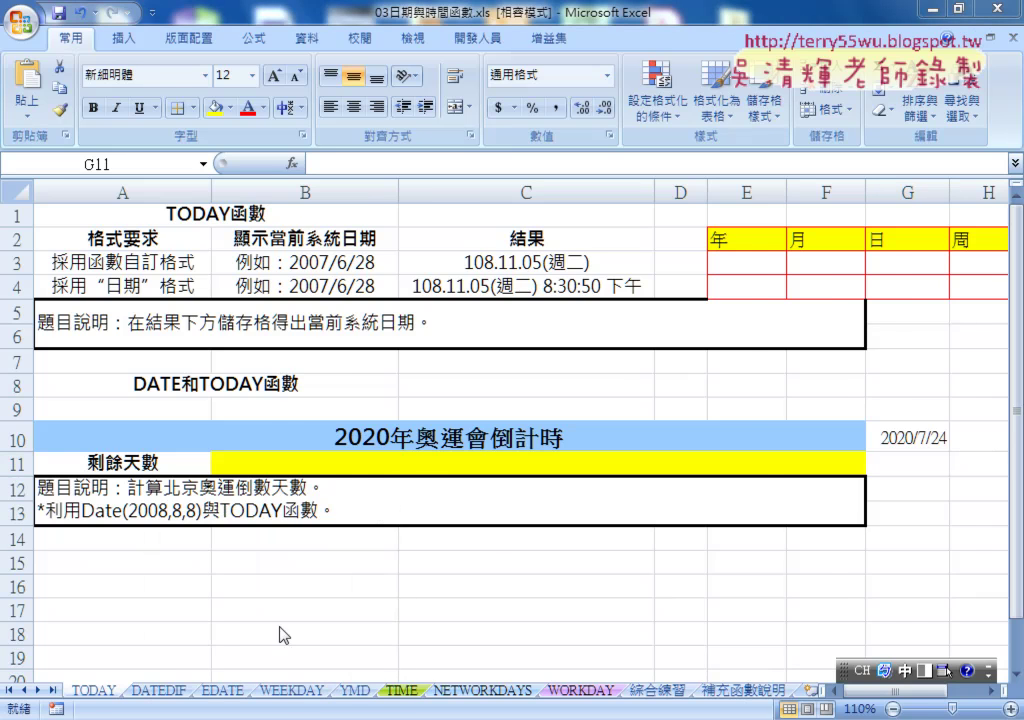
- Highlight 7月24日 in Google's date card, then minimize Chrome to return to Excel
left_click(398, 350)
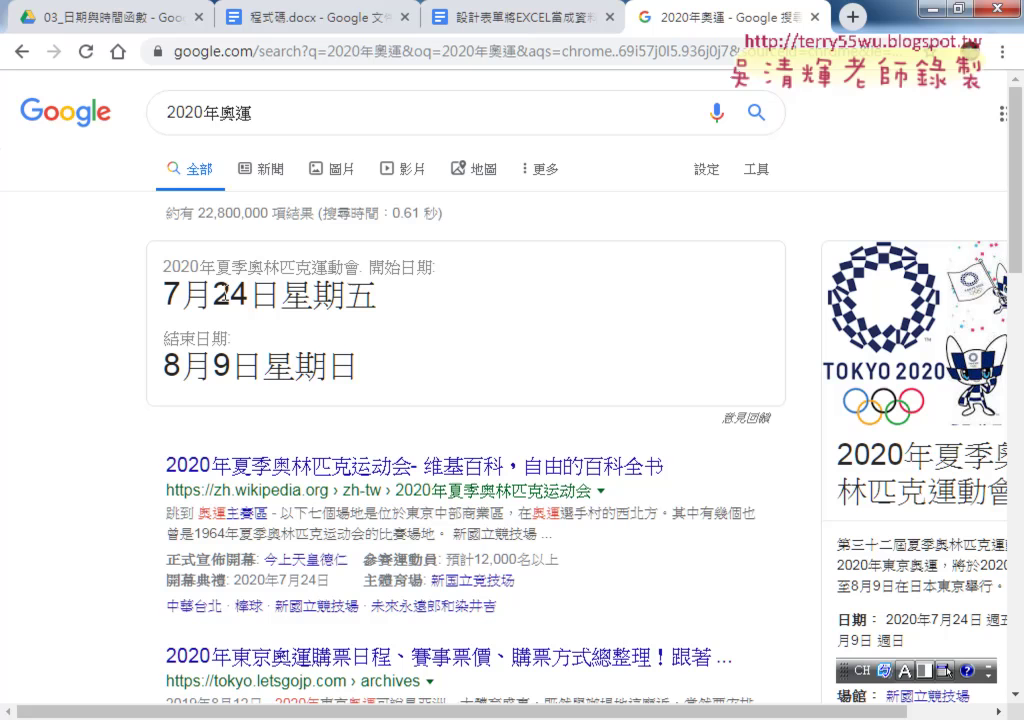
left_click_drag(164, 293, 279, 295)
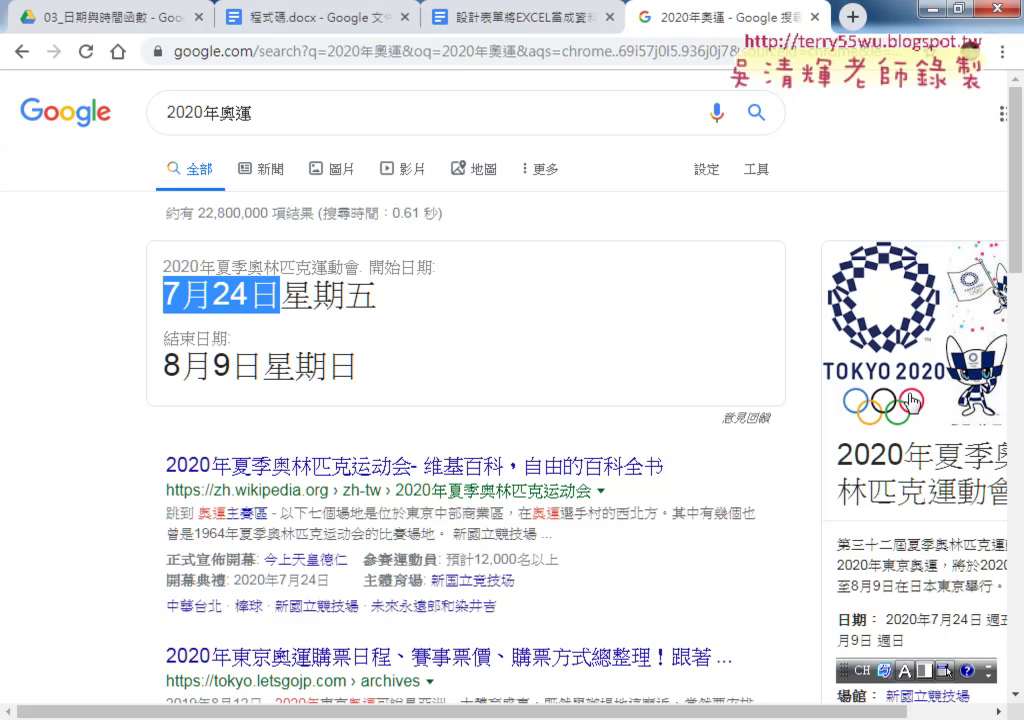
left_click(929, 8)
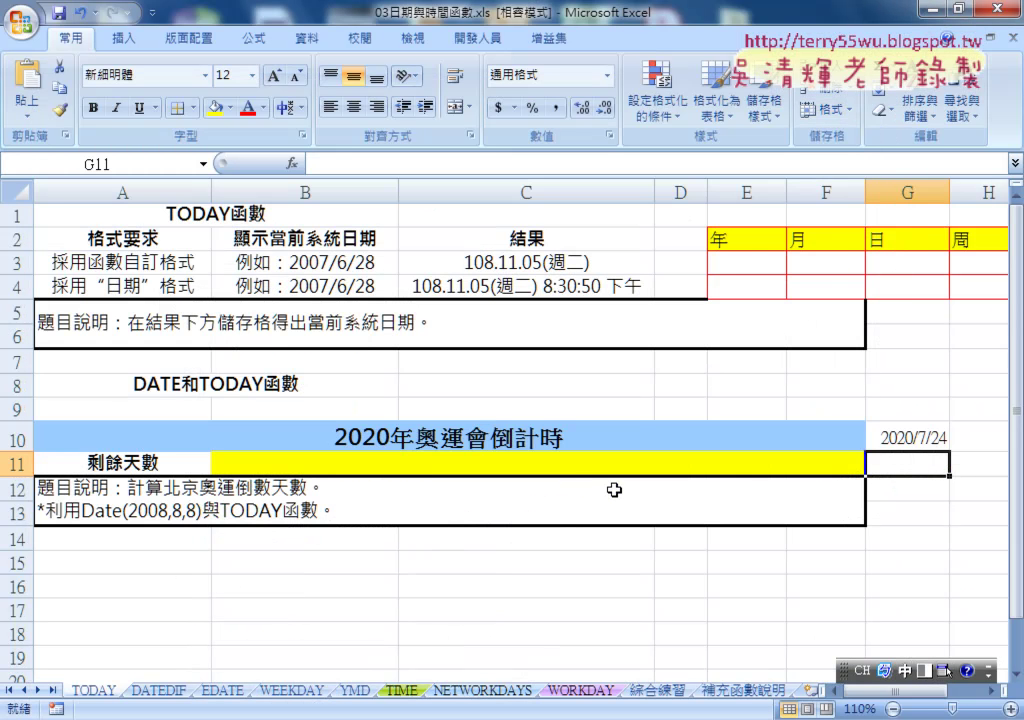
left_click(592, 469)
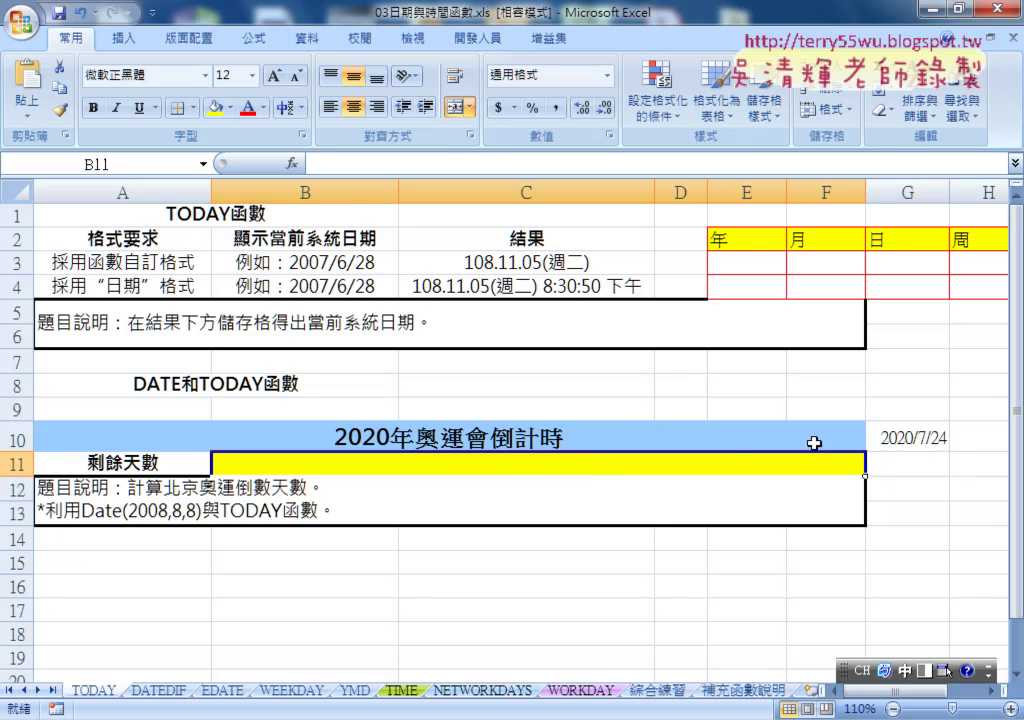
left_click(914, 437)
right_click(913, 436)
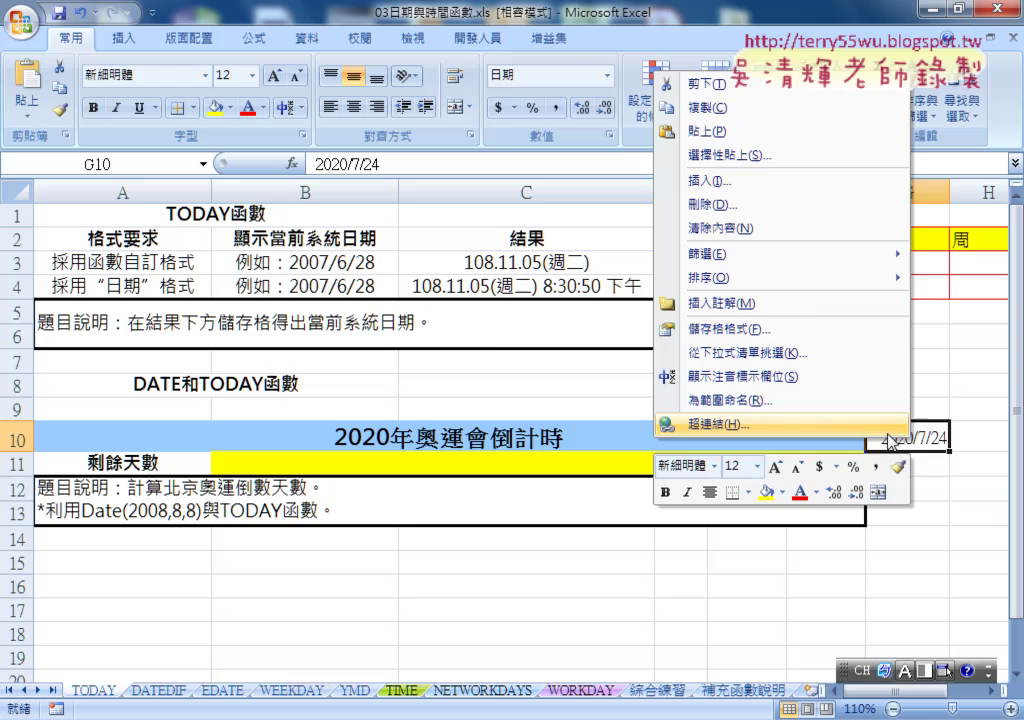
left_click(808, 337)
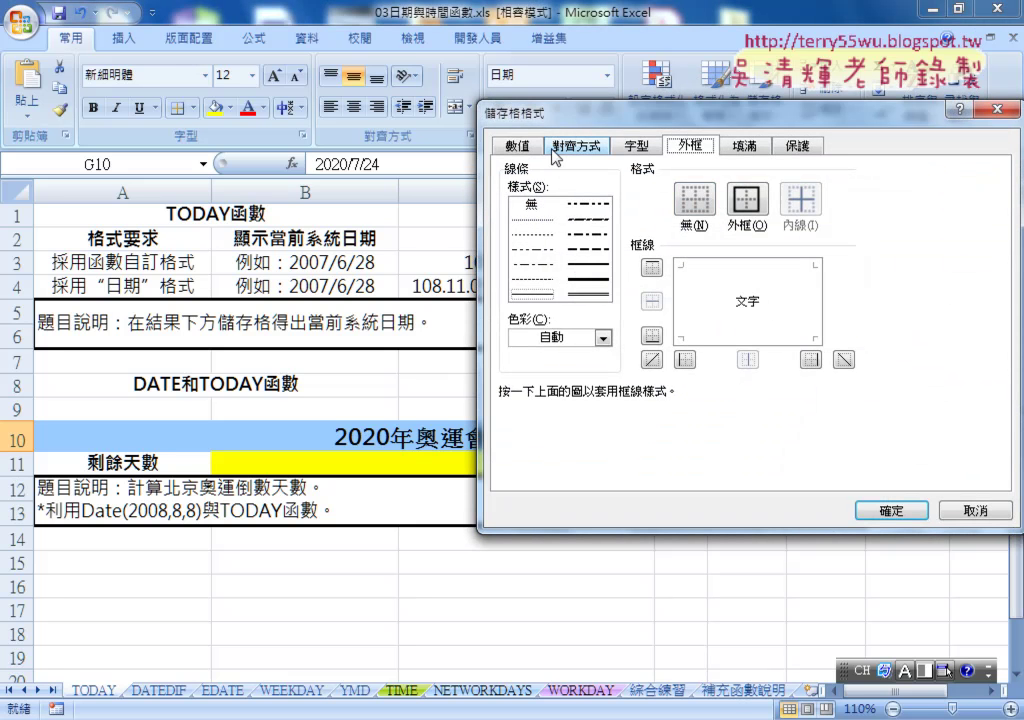
left_click(517, 145)
left_click(522, 185)
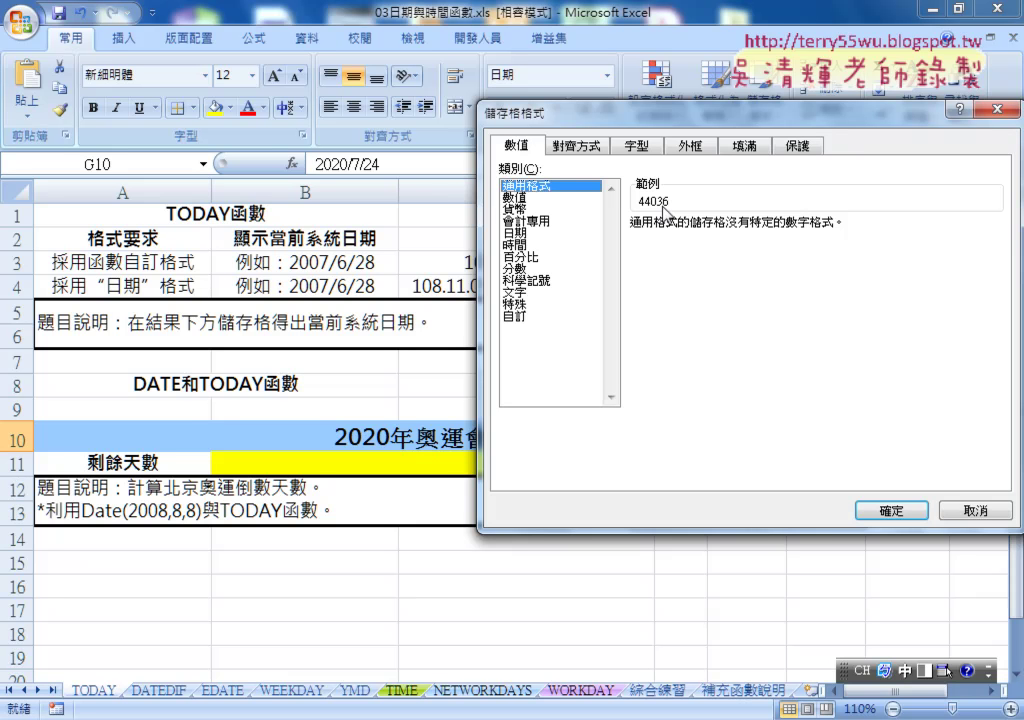
left_click(976, 511)
- Enter =G10-C3 in B11 so it shows 262 days until the opening
left_click(636, 471)
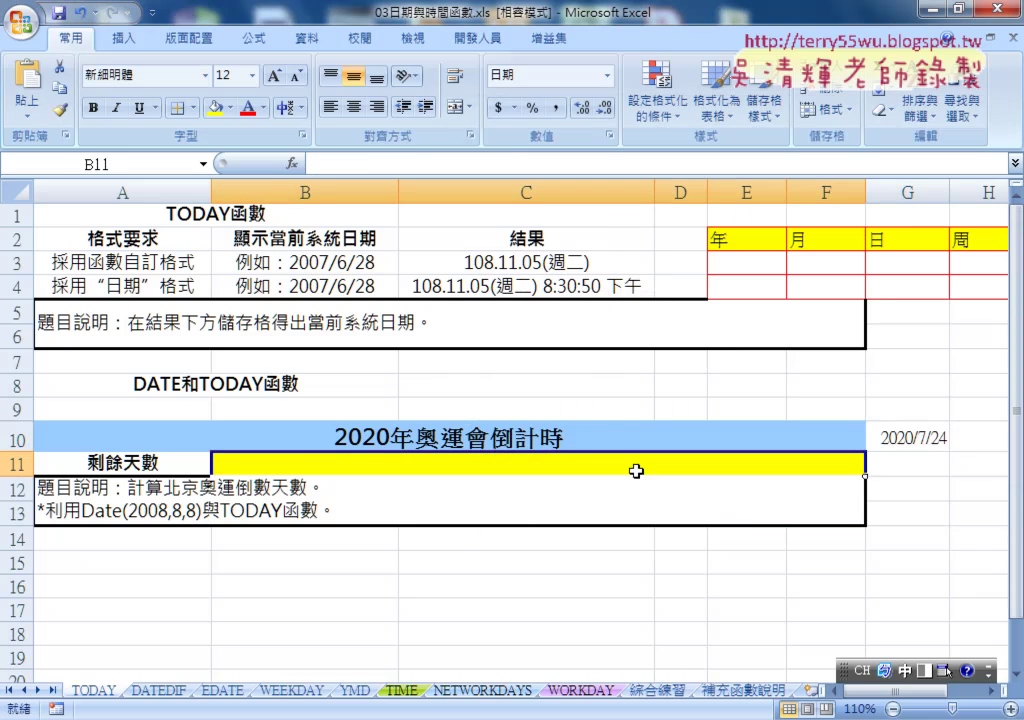
left_click(375, 163)
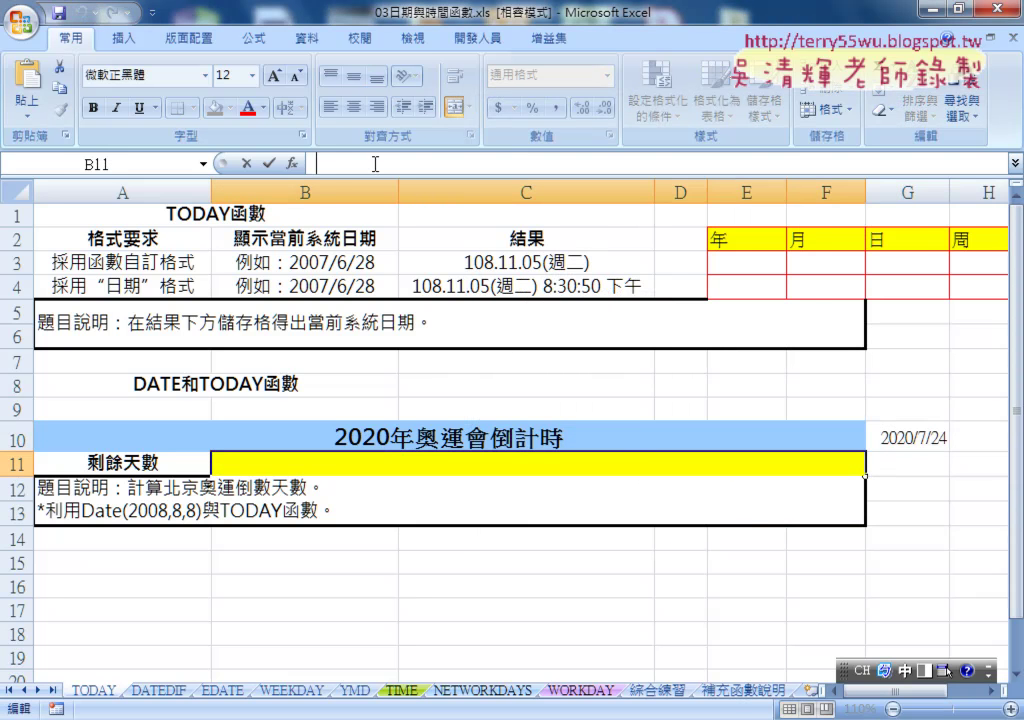
type("-")
key("shift")
type("=")
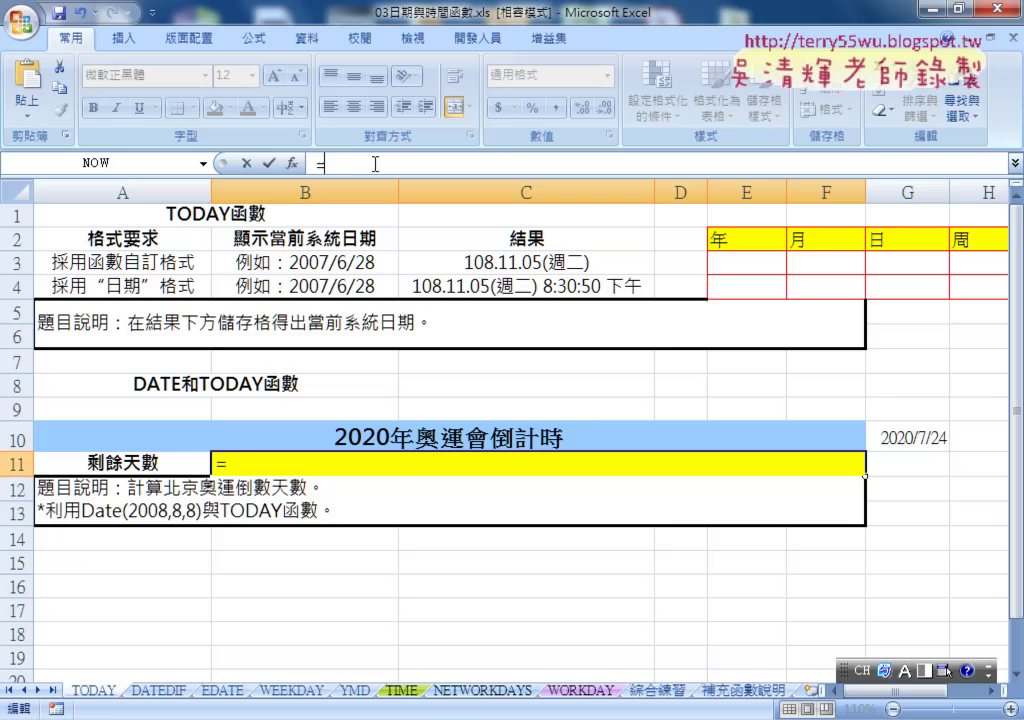
left_click(911, 440)
type("-")
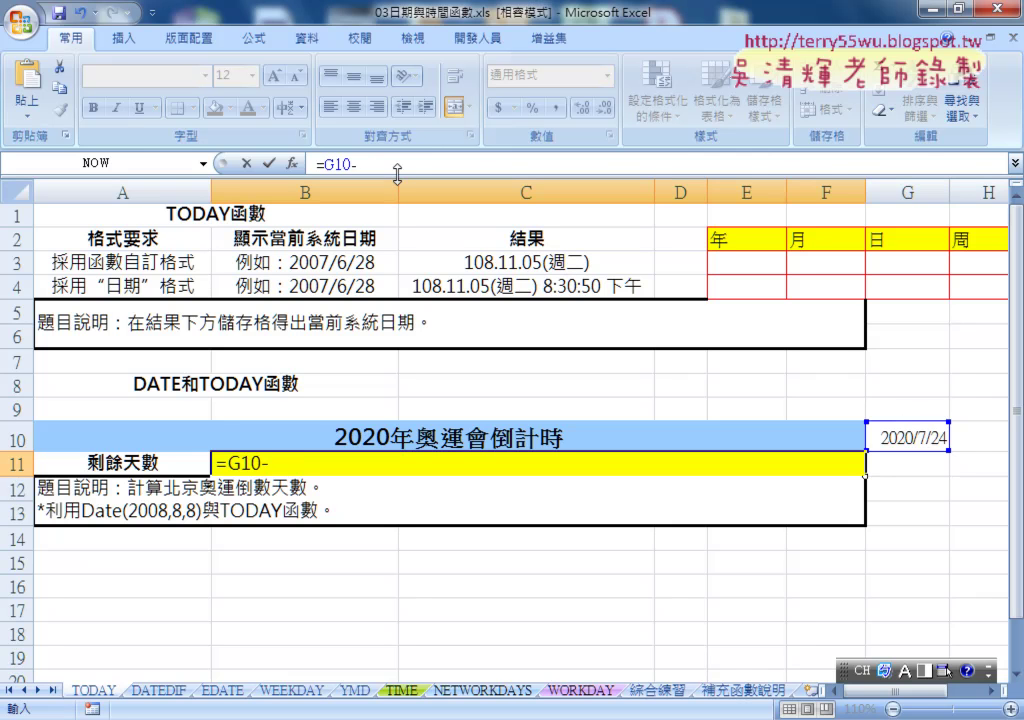
left_click(537, 258)
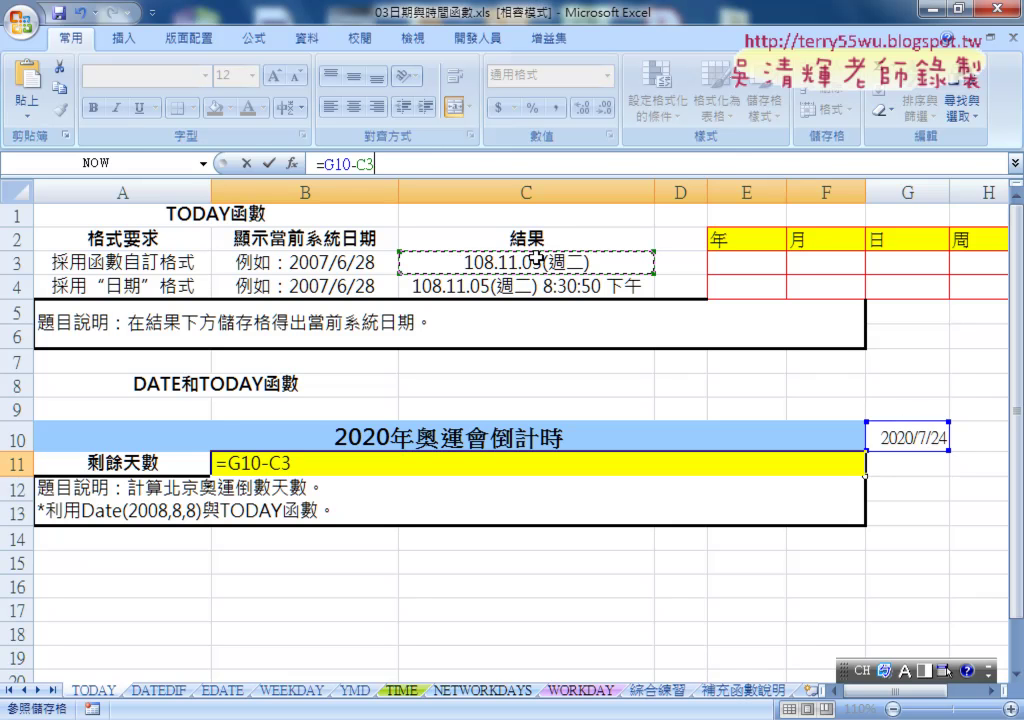
left_click(270, 165)
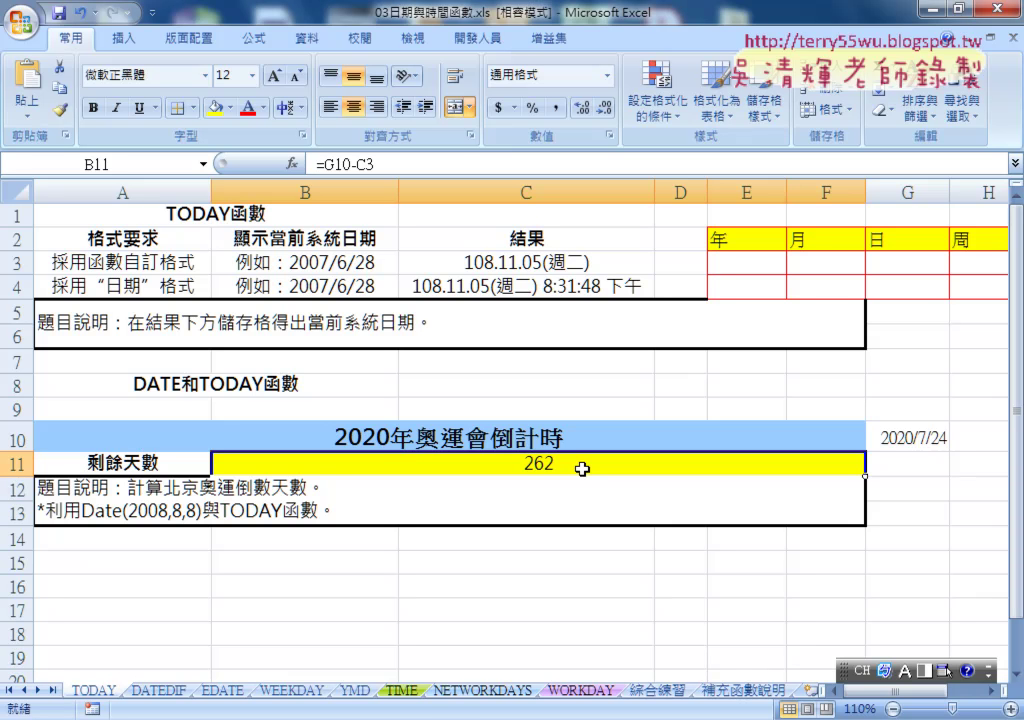
right_click(585, 466)
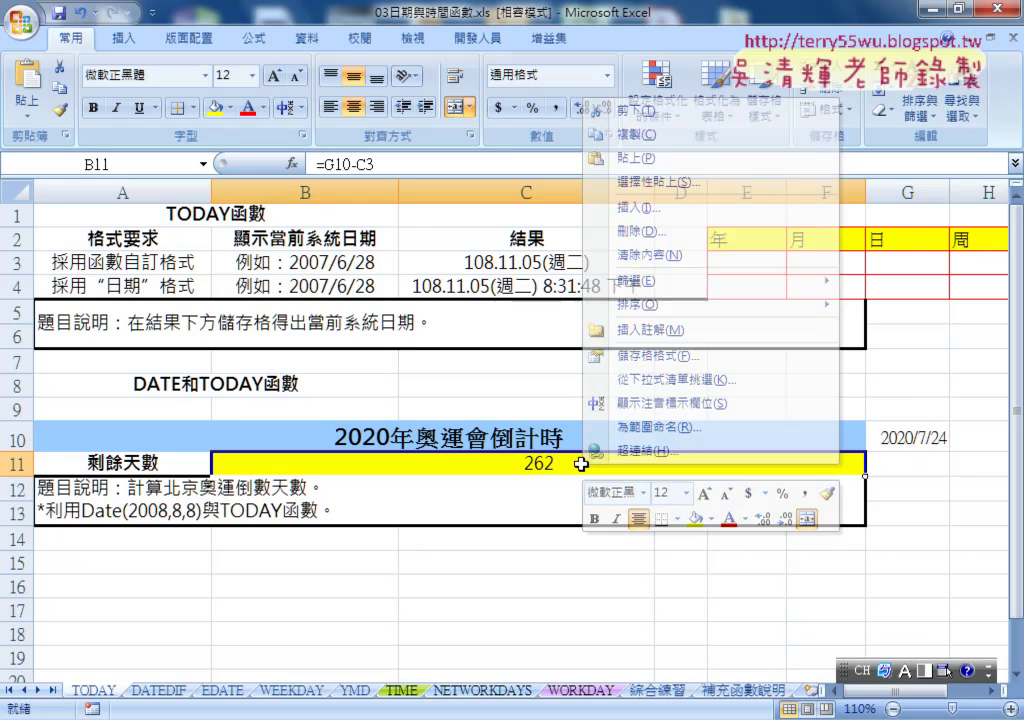
left_click(588, 465)
right_click(578, 480)
left_click(648, 364)
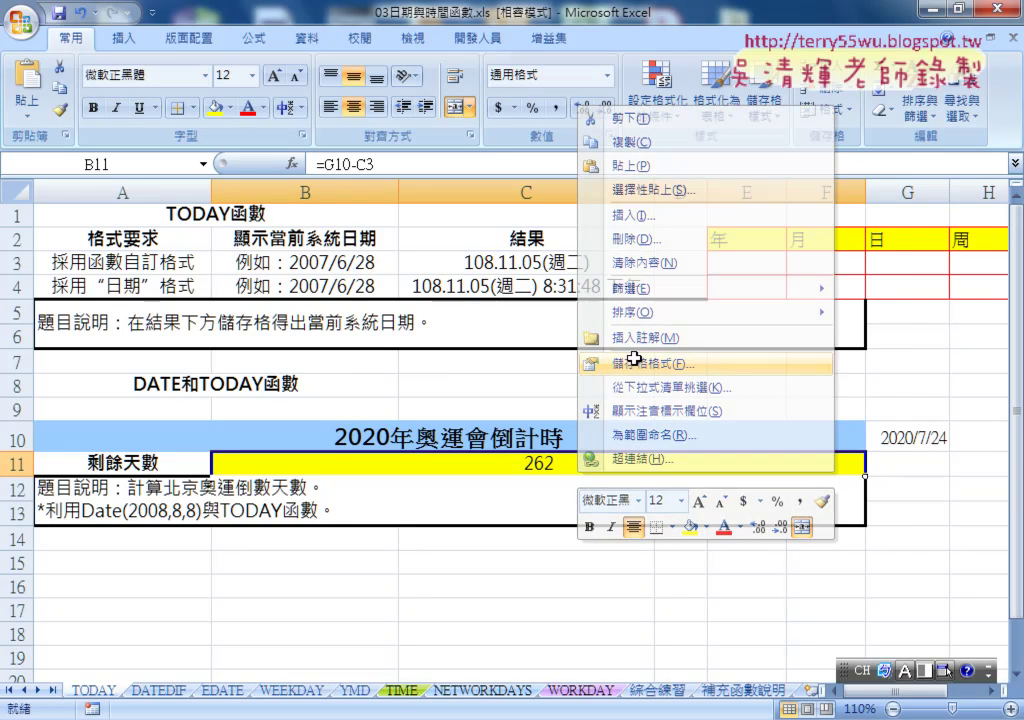
left_click(400, 263)
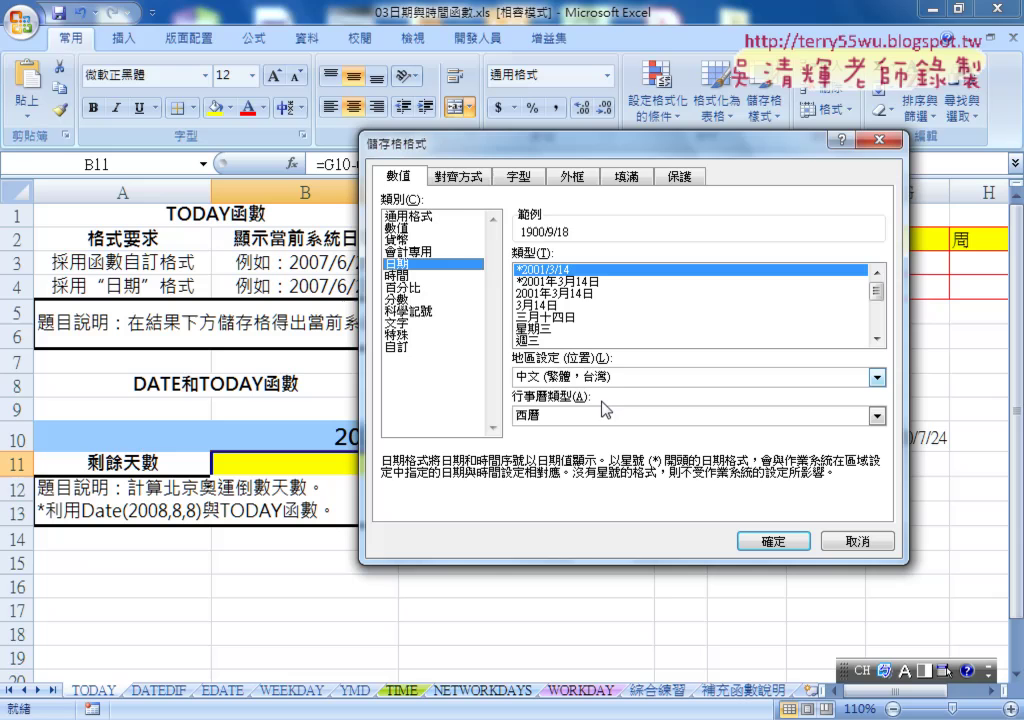
left_click(775, 541)
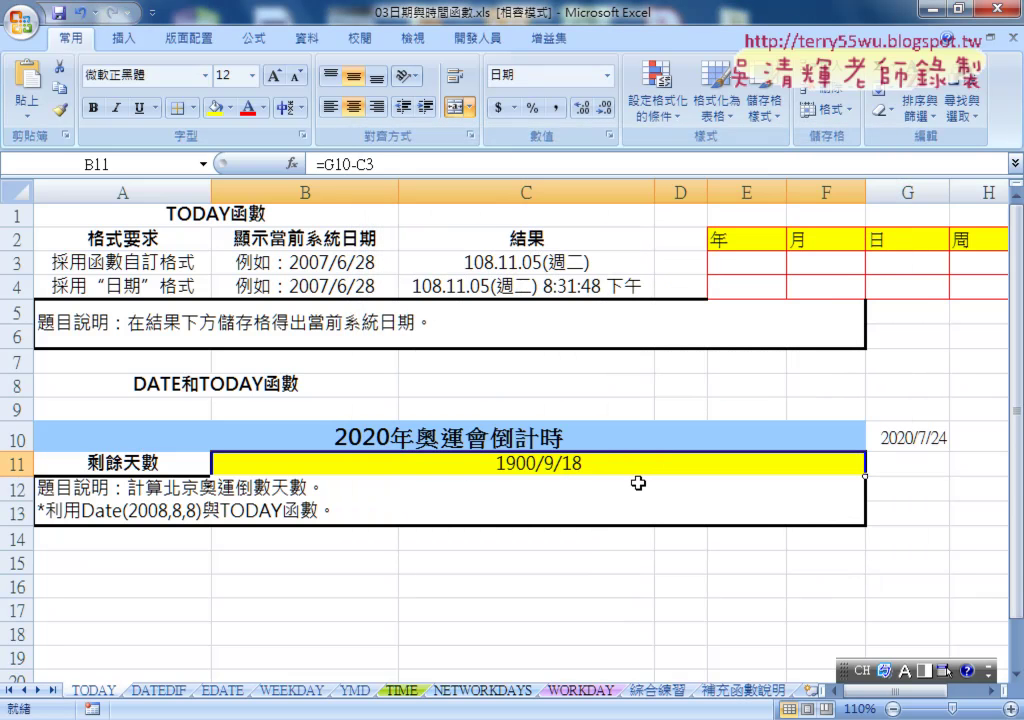
right_click(607, 463)
right_click(577, 457)
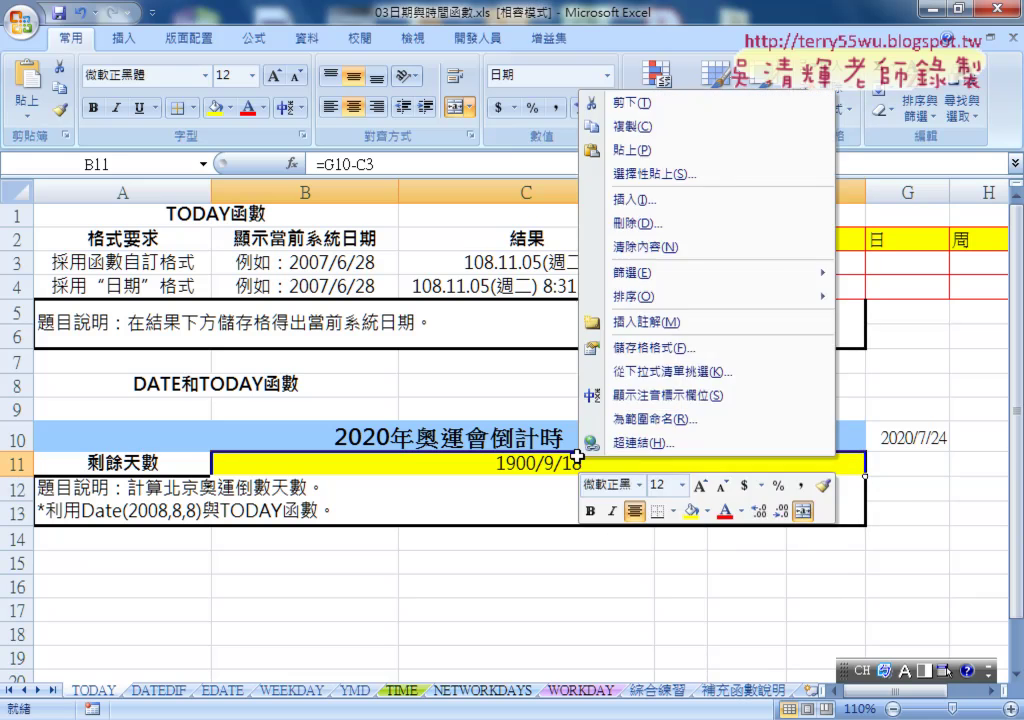
left_click(578, 470)
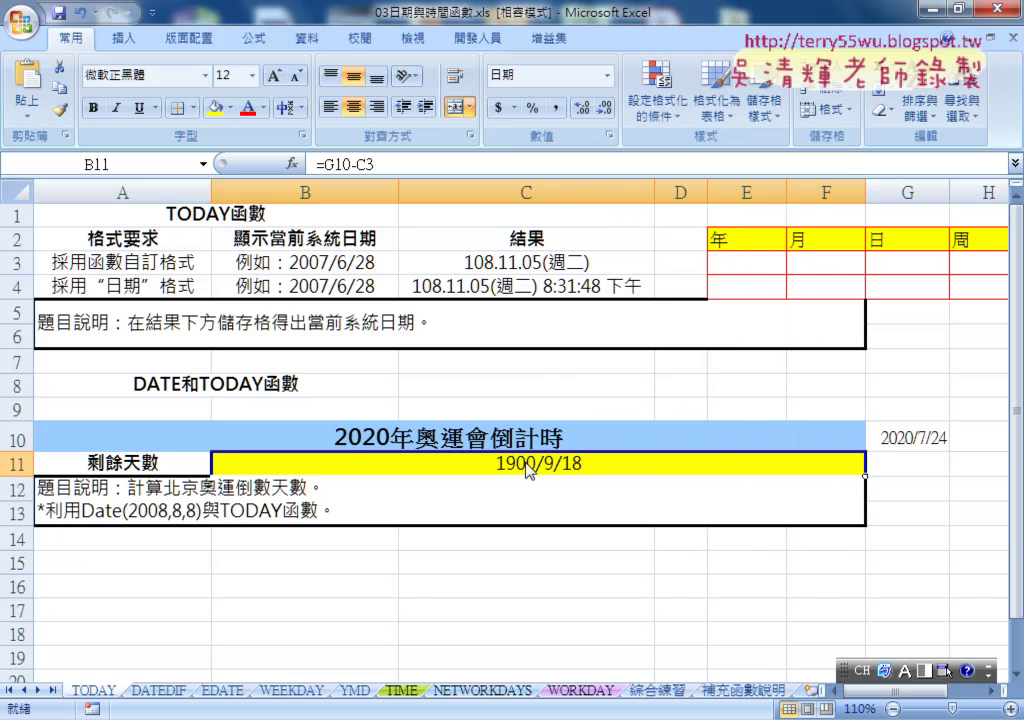
right_click(528, 470)
left_click(590, 354)
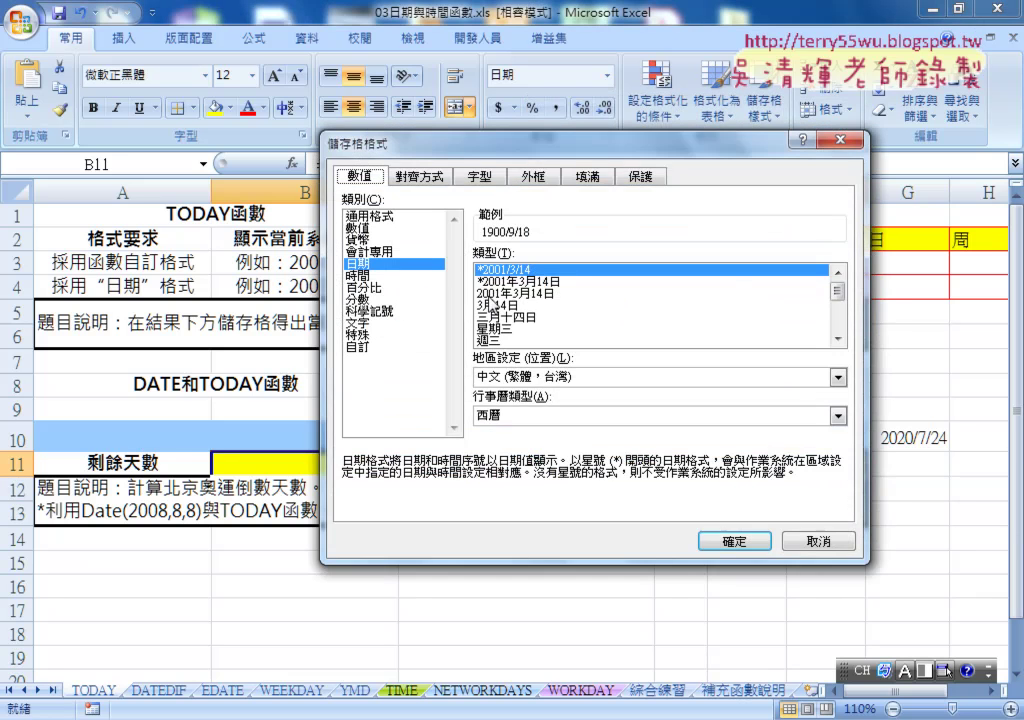
left_click(394, 218)
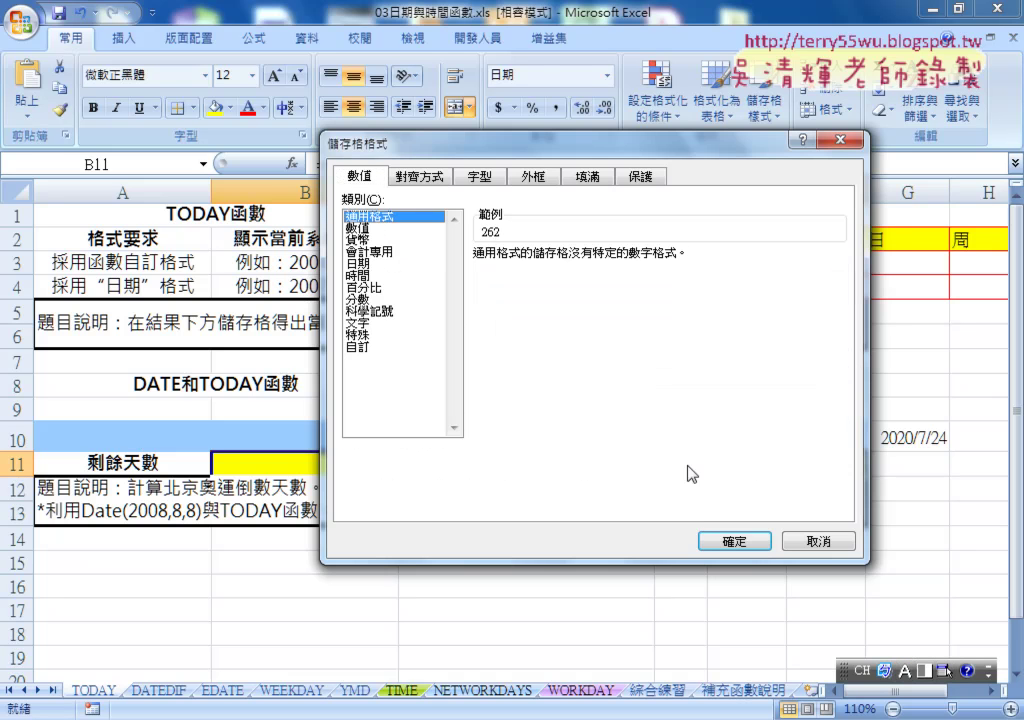
left_click(731, 540)
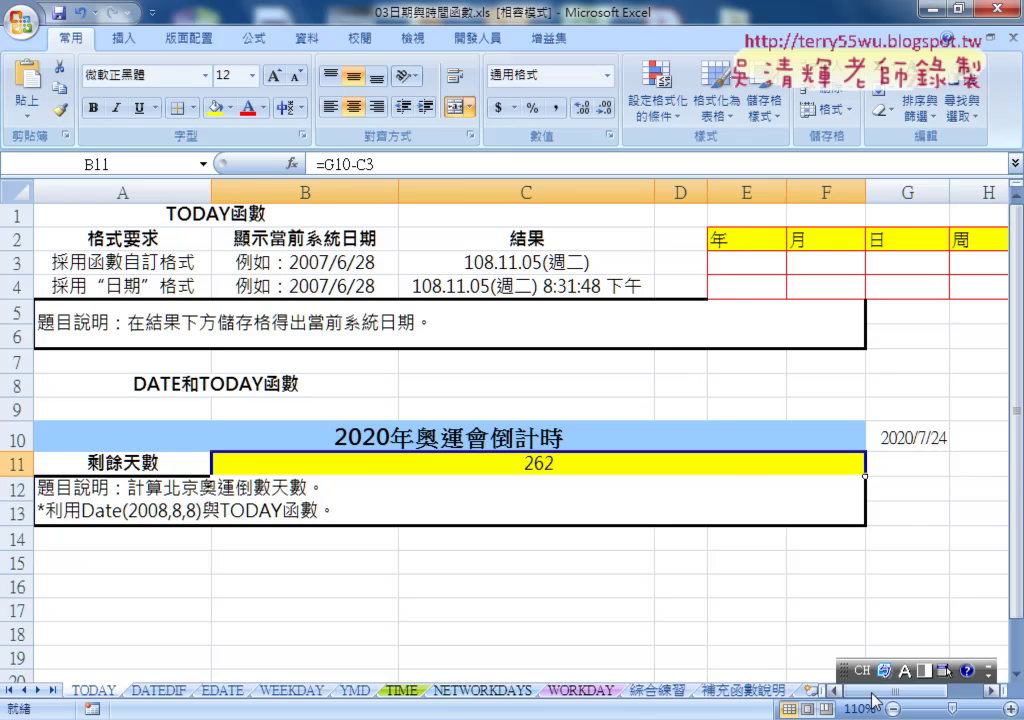
mouse_move(879, 695)
left_mouse_down()
mouse_move(912, 697)
mouse_move(893, 705)
left_mouse_up()
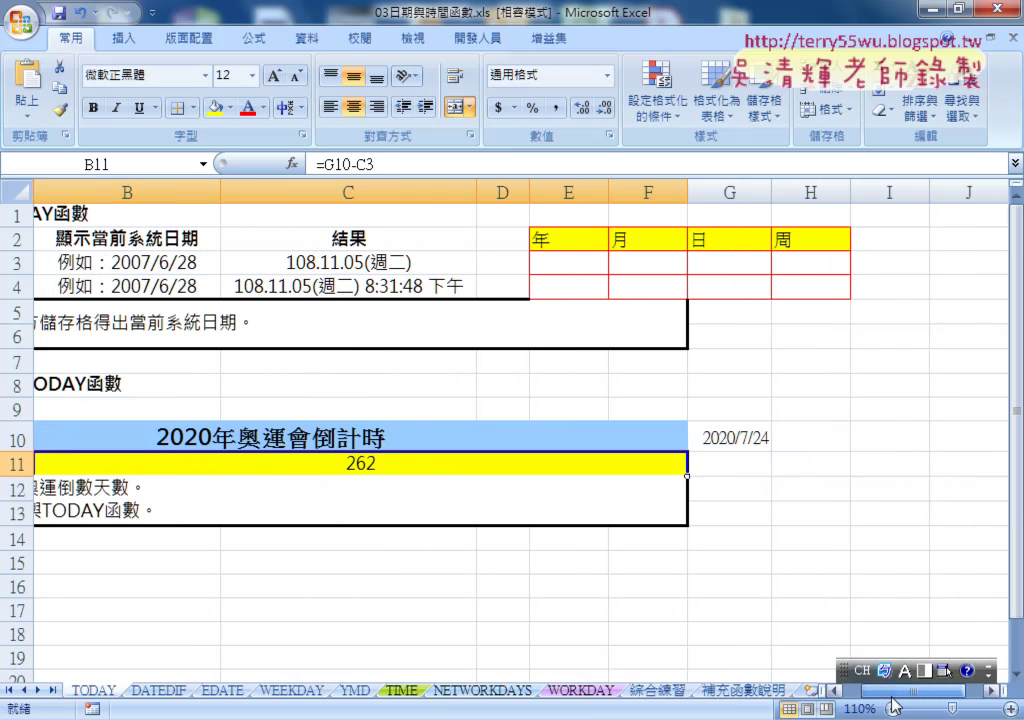
left_click(358, 264)
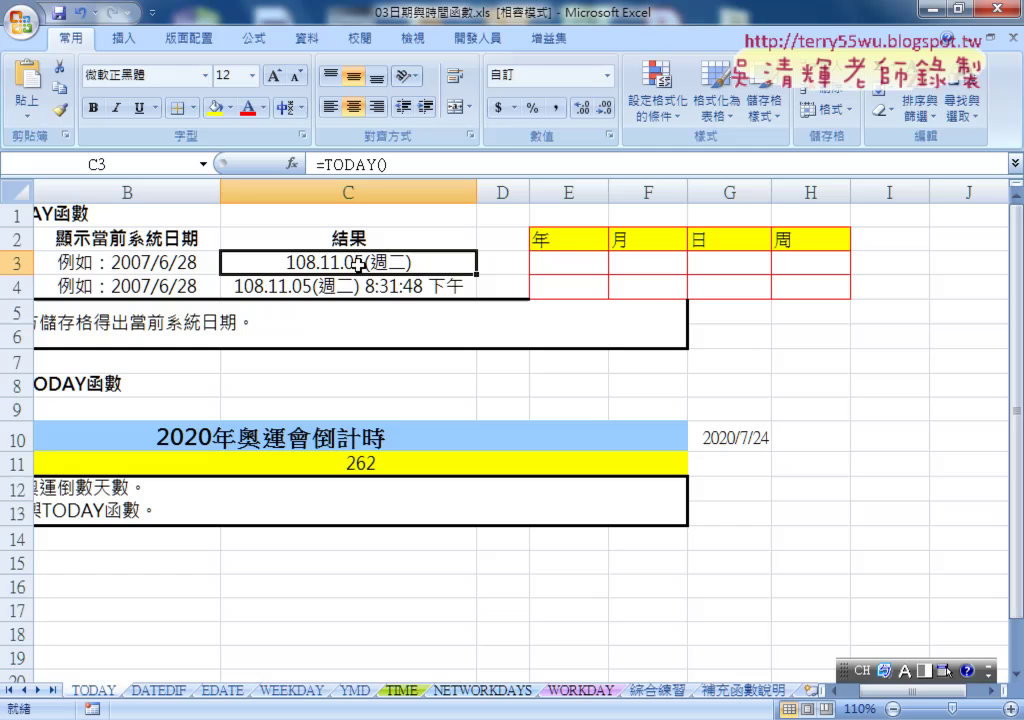
left_click(551, 258)
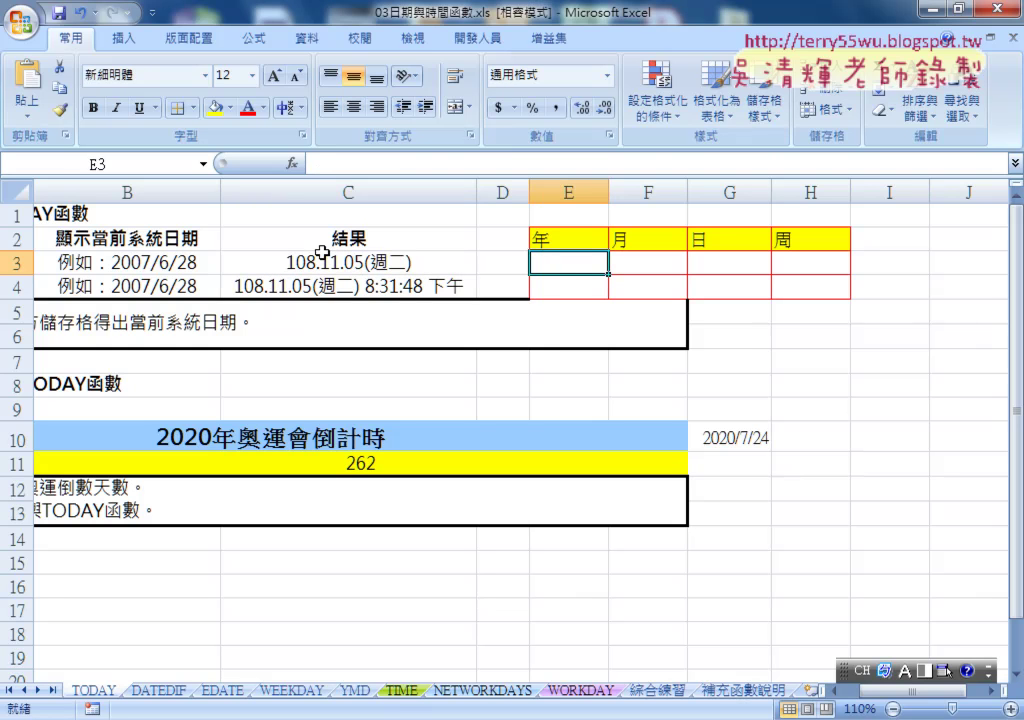
left_click(640, 260)
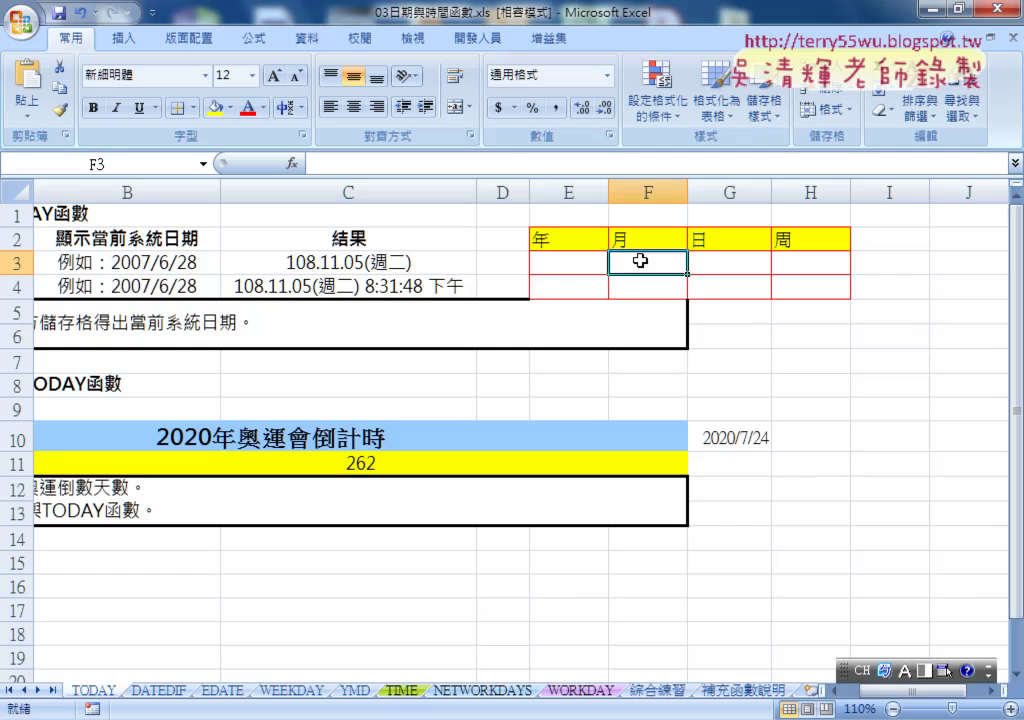
left_click(741, 258)
left_click(788, 255)
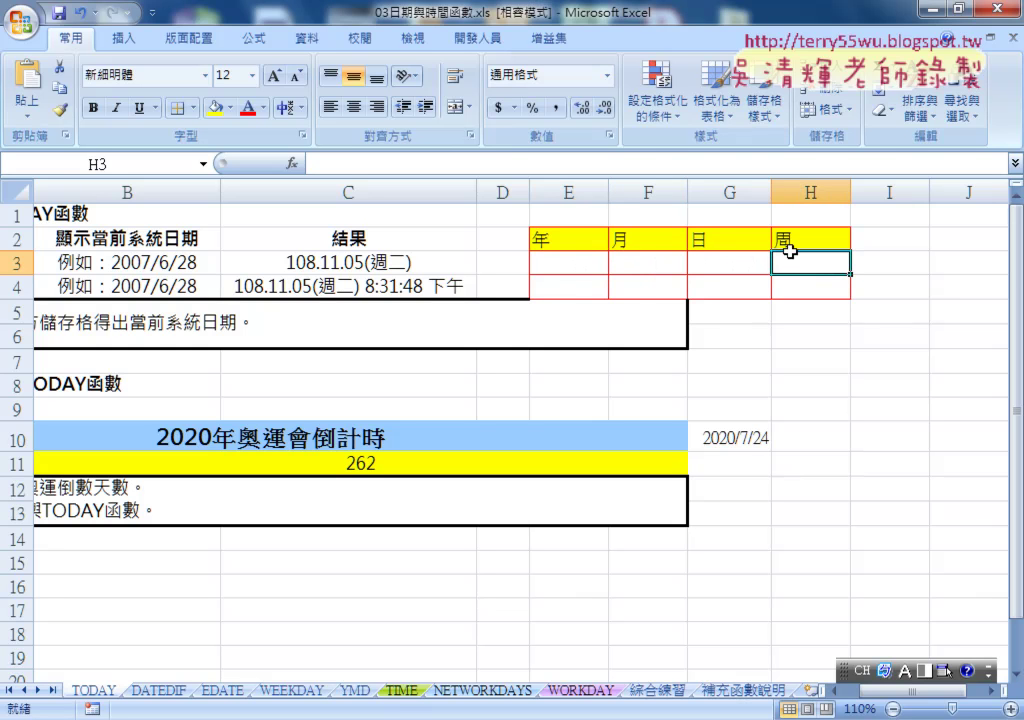
left_click(584, 261)
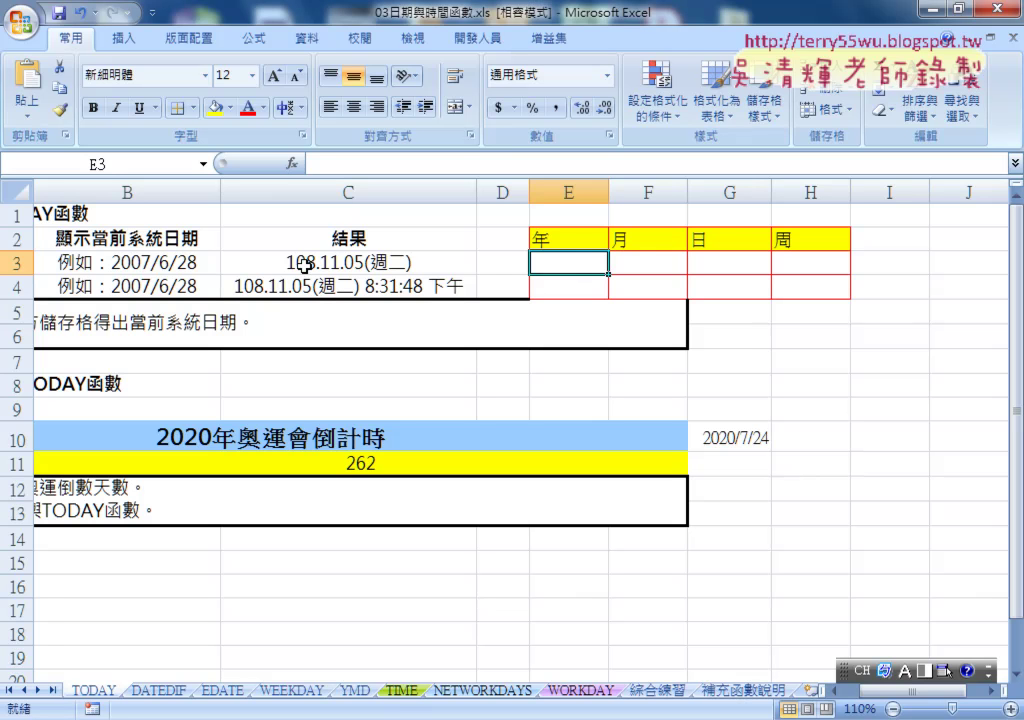
left_click(293, 165)
left_click(487, 209)
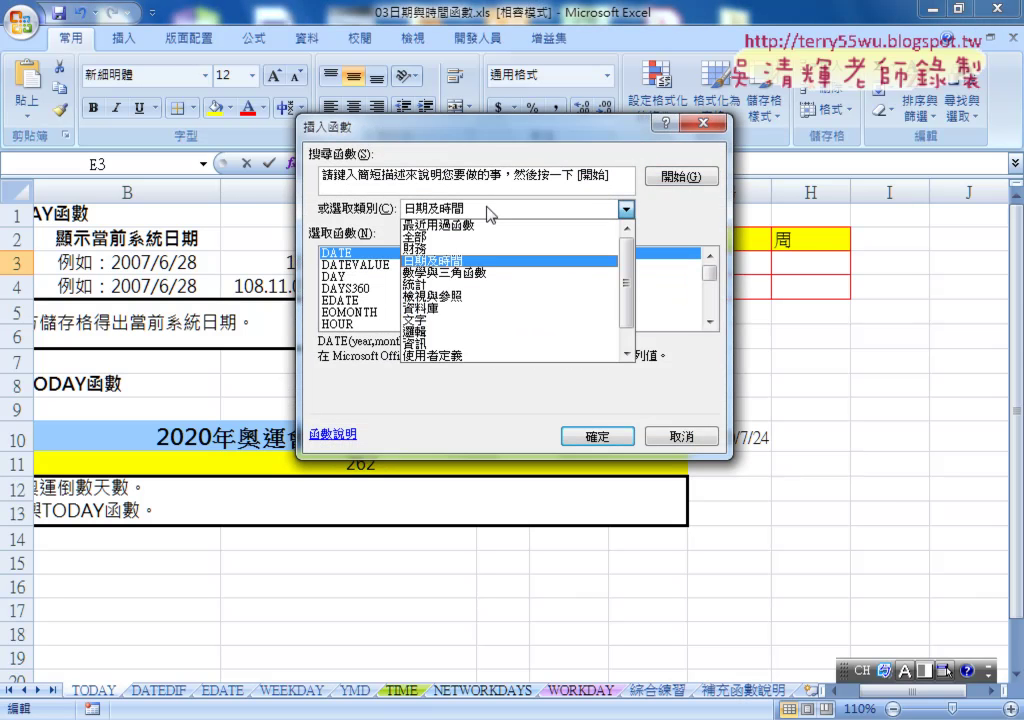
left_click(478, 320)
left_click_drag(500, 147, 722, 188)
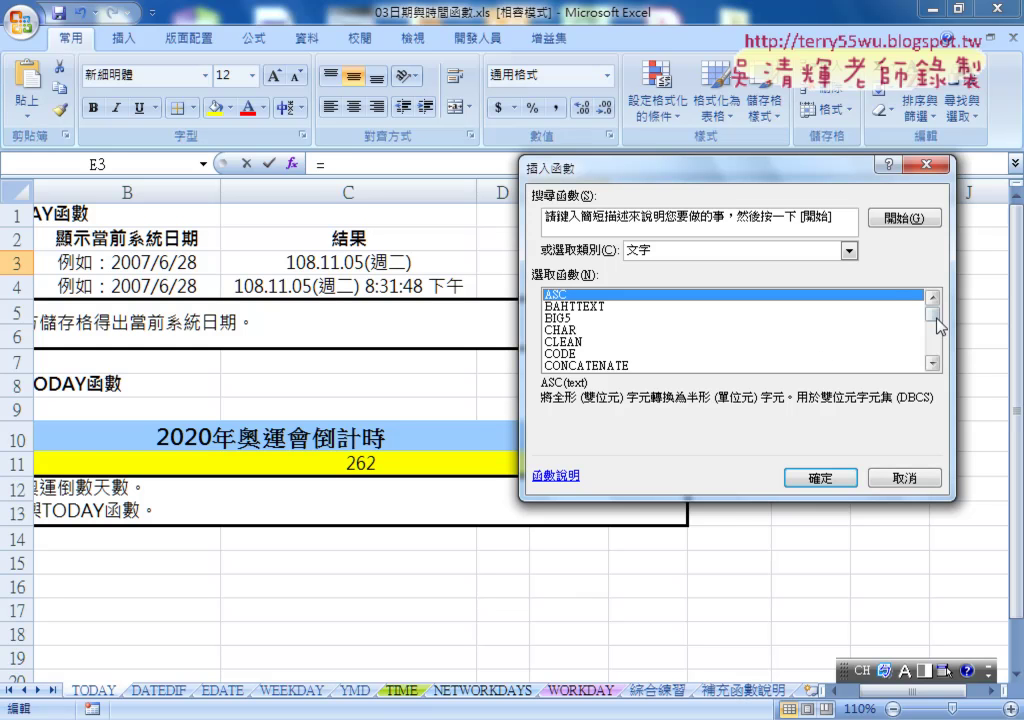
left_click_drag(935, 319, 937, 330)
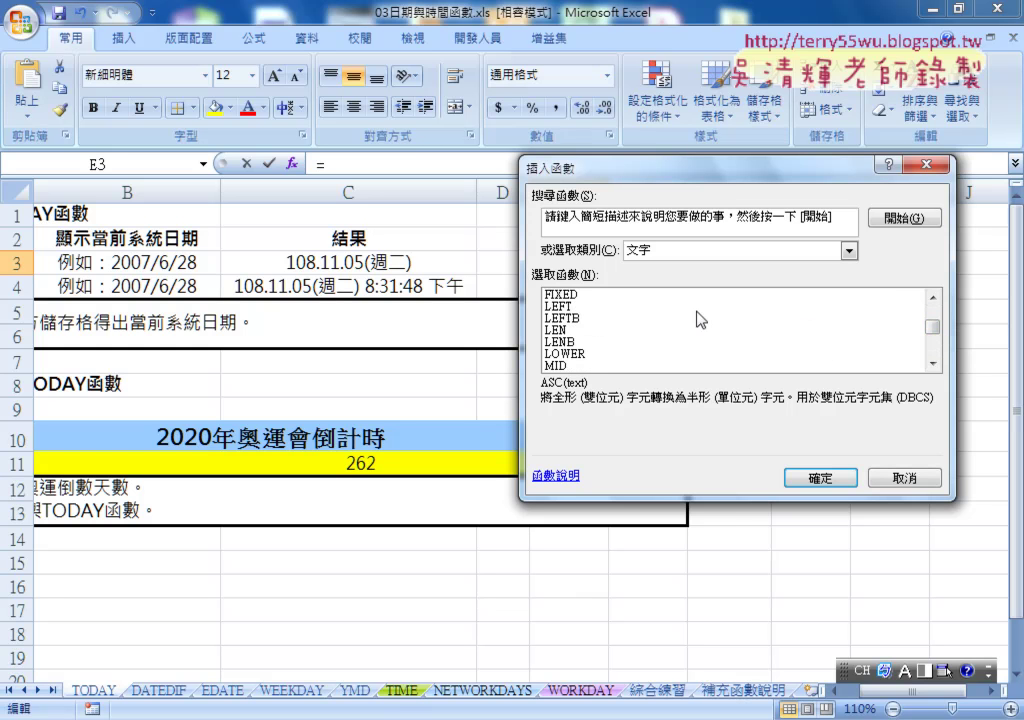
left_click(578, 306)
left_click(818, 479)
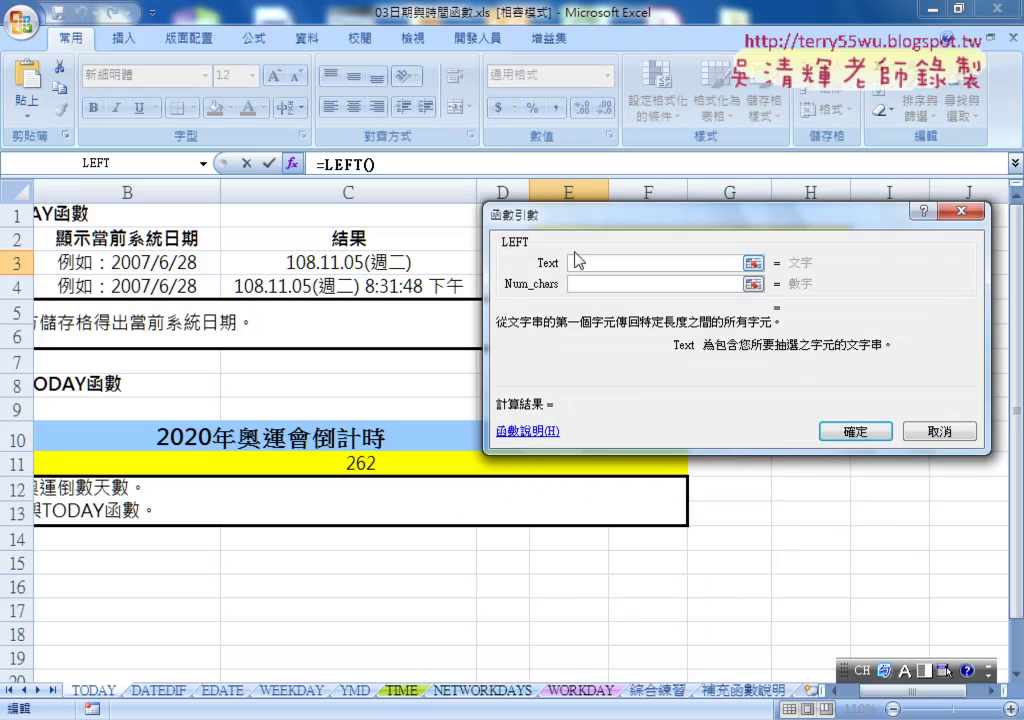
left_click_drag(540, 210, 447, 299)
left_click(405, 263)
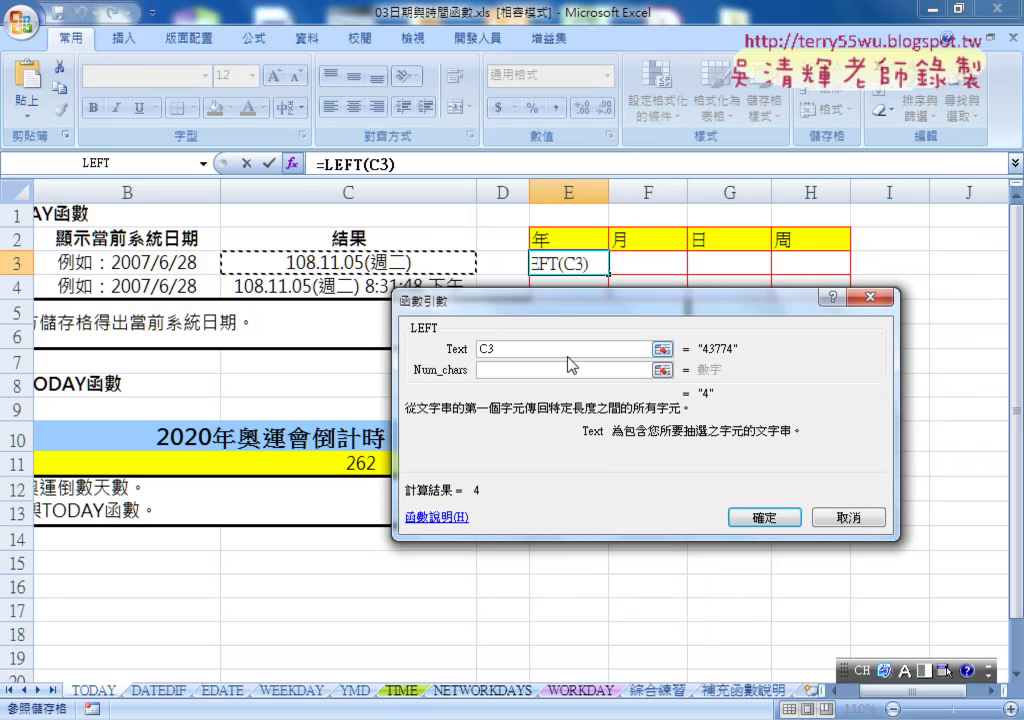
left_click(630, 372)
type("3")
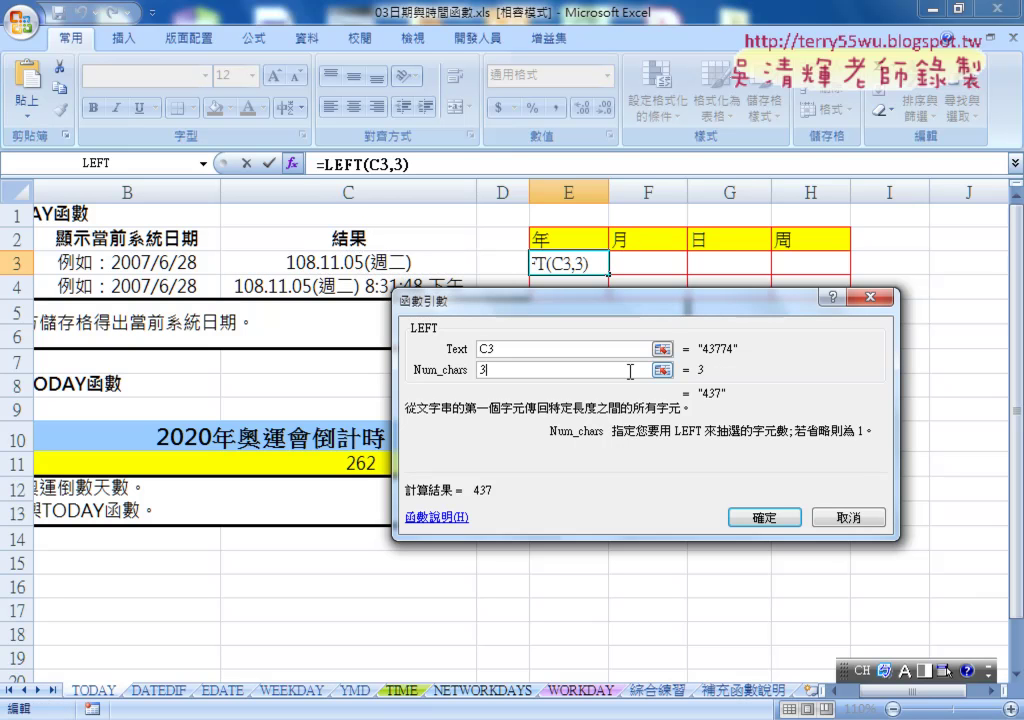
left_click(766, 515)
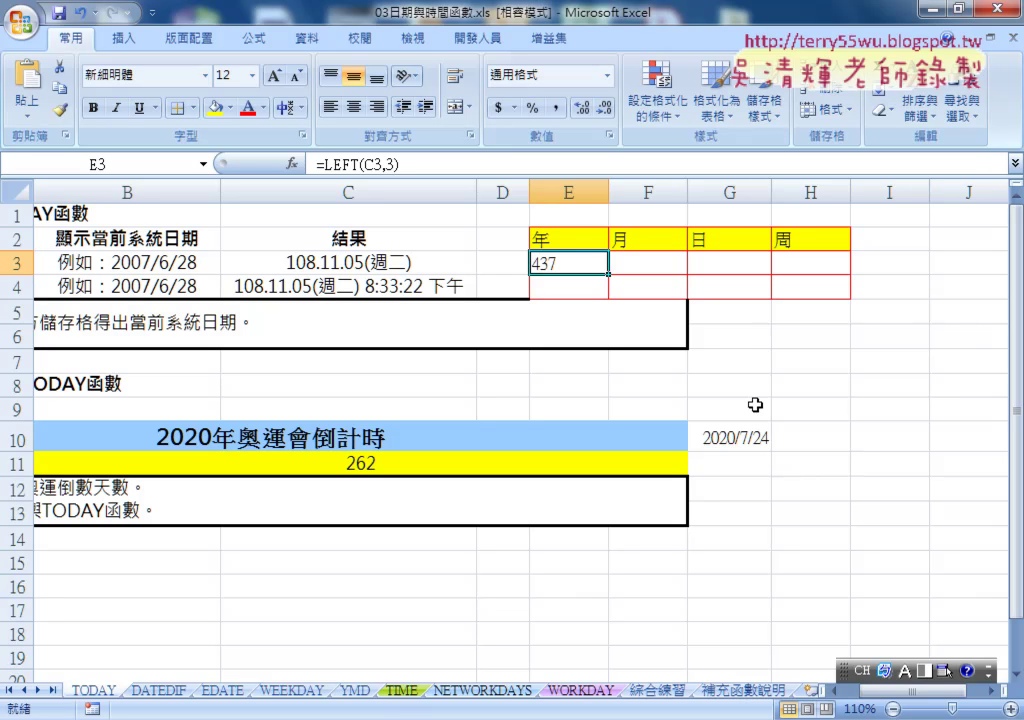
key("Delete")
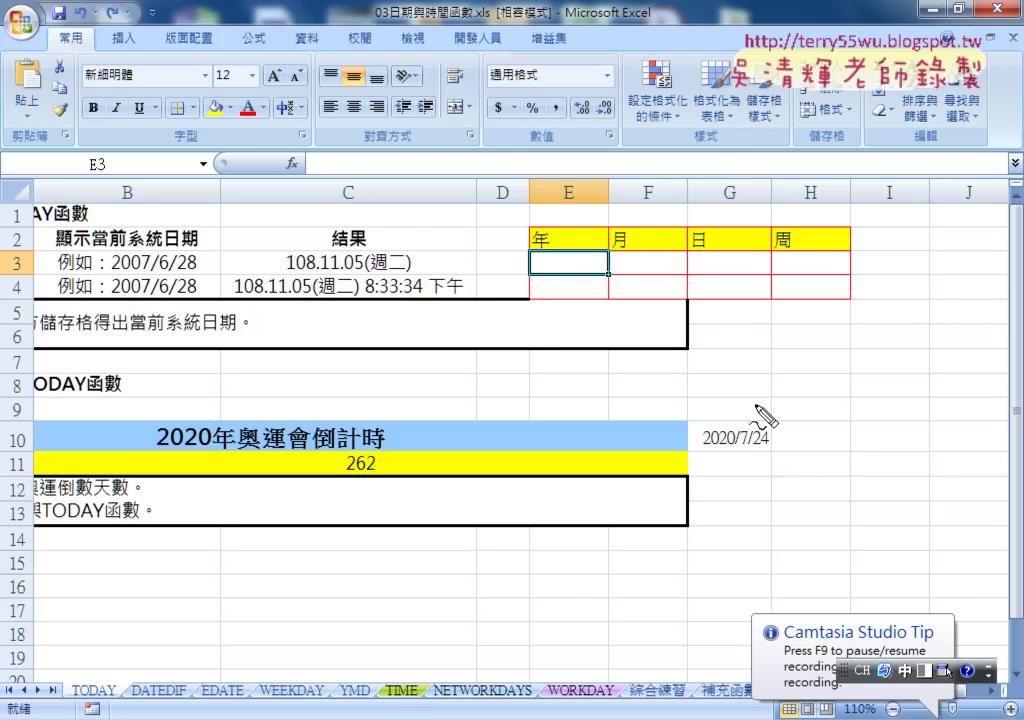
- Check the =TODAY() formula in C3, then start a function for E3 with Insert Function
mouse_move(312, 272)
left_mouse_down()
mouse_move(293, 243)
mouse_move(400, 274)
left_mouse_up()
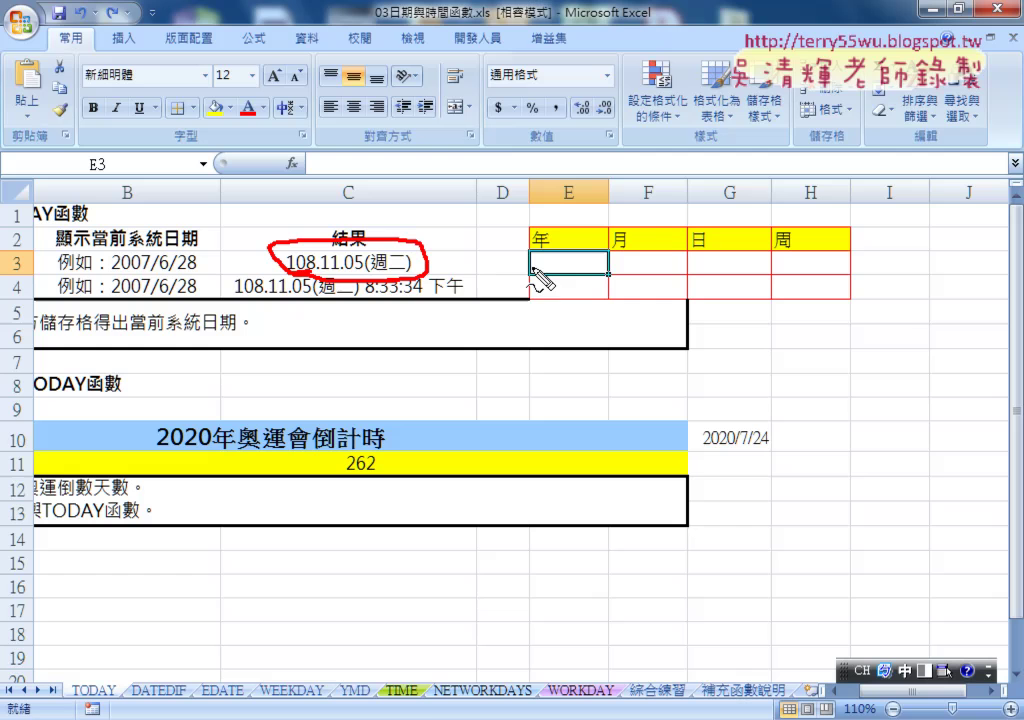
mouse_move(338, 276)
left_mouse_down()
mouse_move(324, 279)
mouse_move(397, 282)
left_mouse_up()
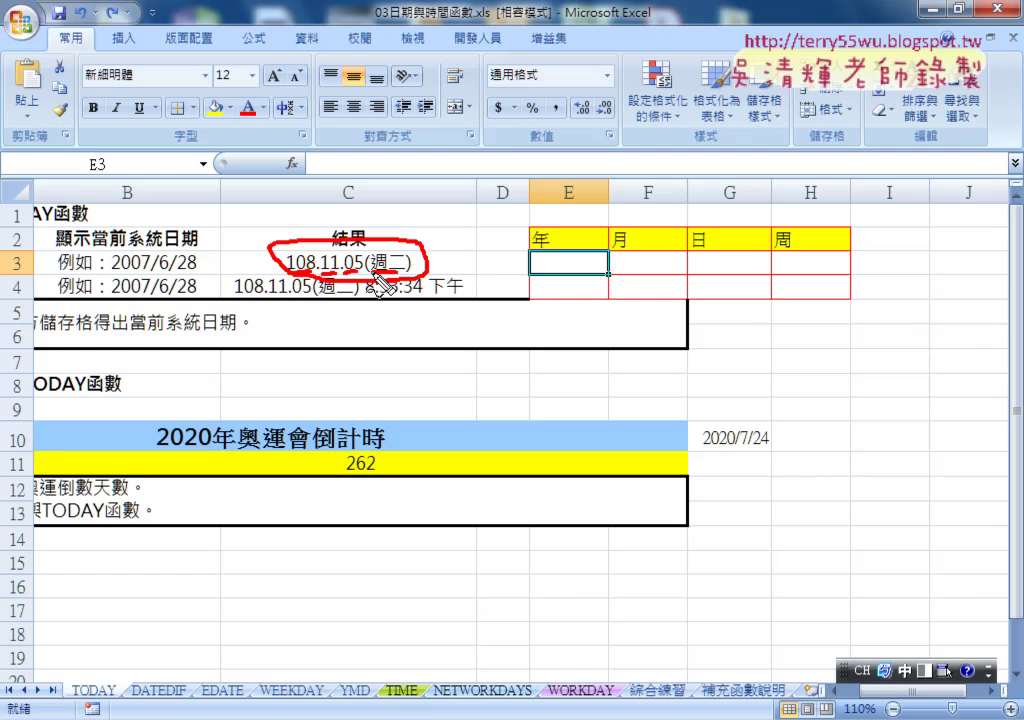
key("Escape")
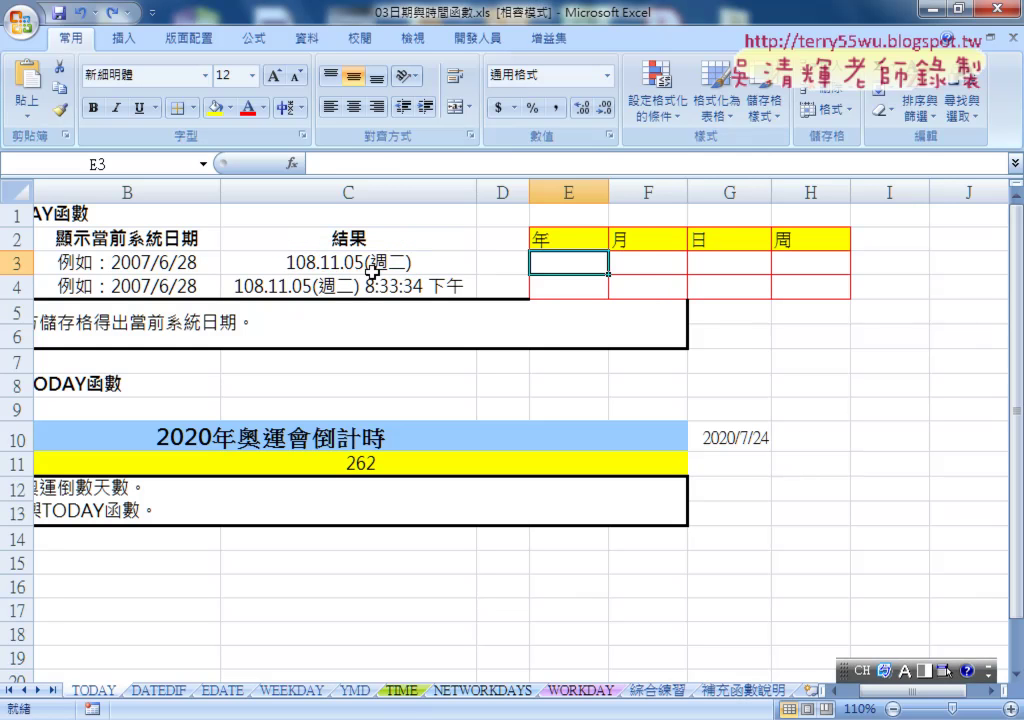
left_click(360, 264)
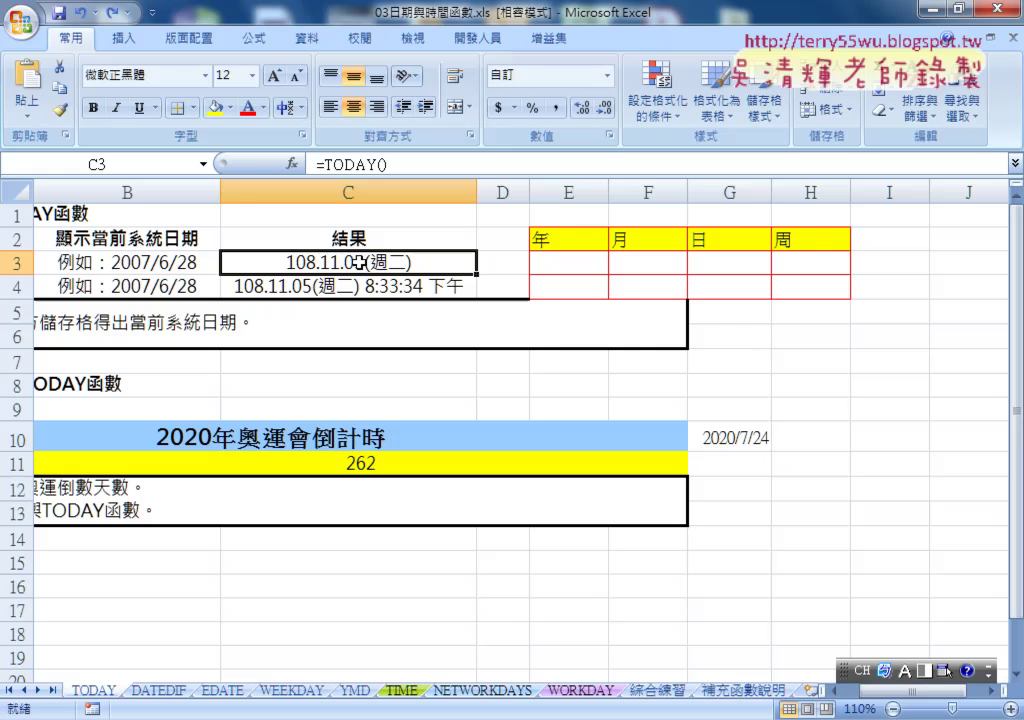
left_click(545, 263)
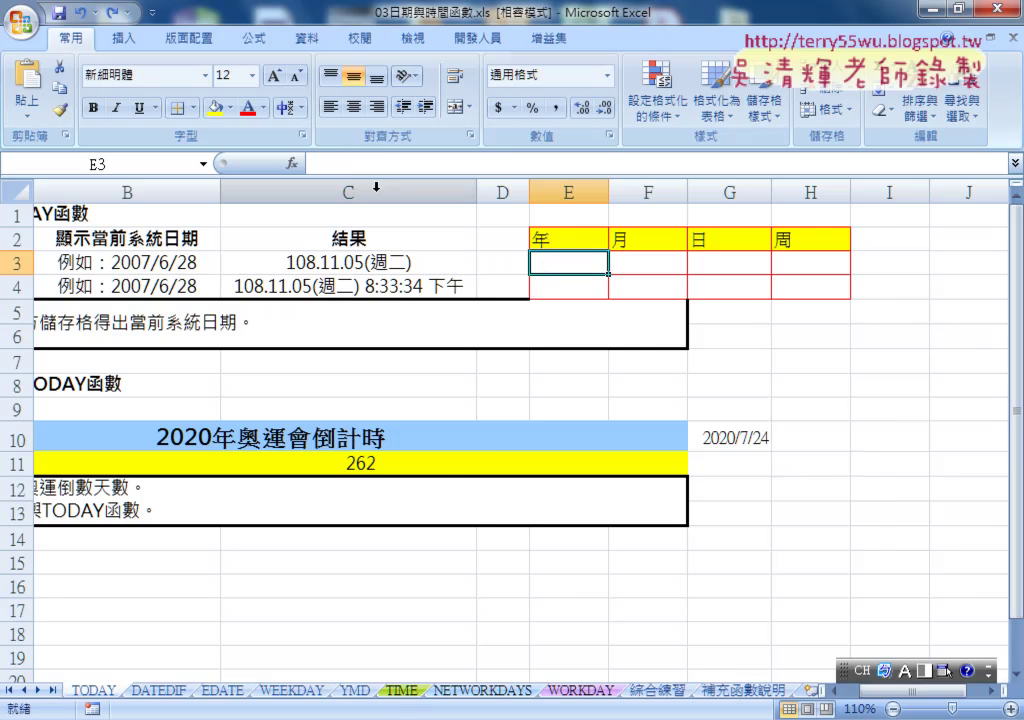
left_click(292, 163)
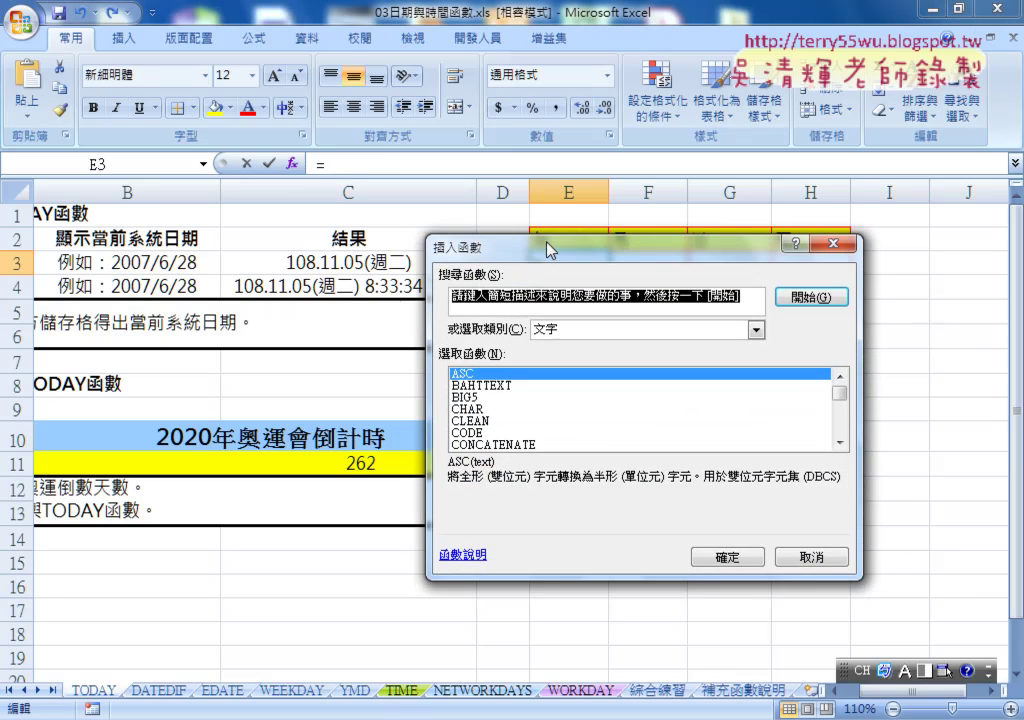
- Insert YEAR from the 日期及時間 category into E3 with C3 as Serial_number
left_click_drag(548, 250, 545, 276)
left_click(650, 355)
left_click(592, 413)
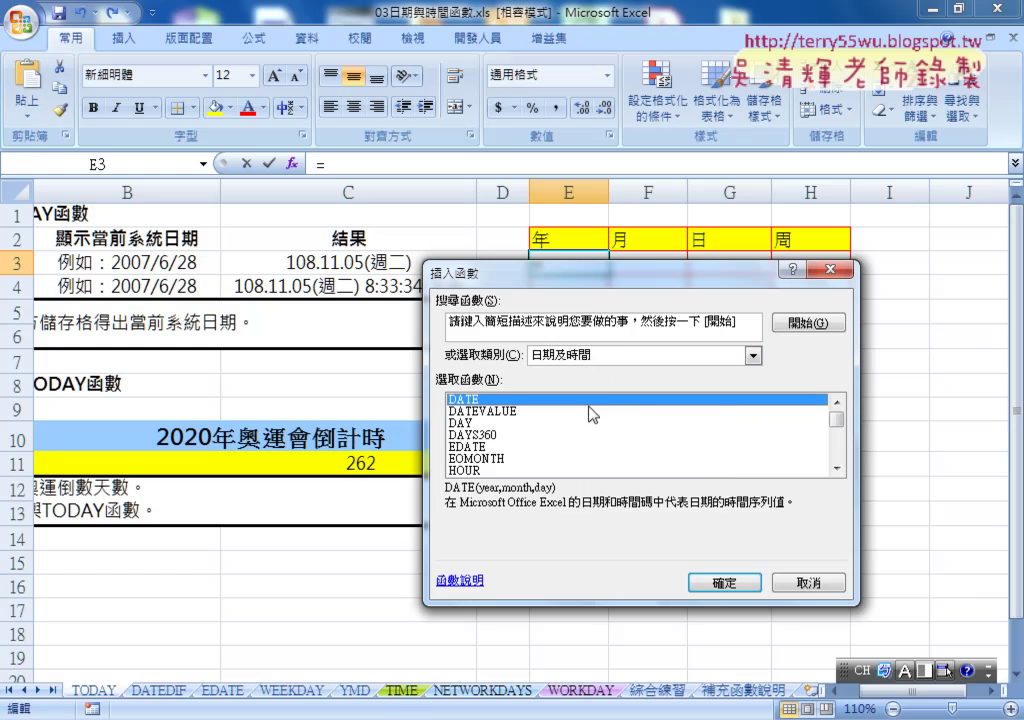
scroll(510, 440, "down", 5)
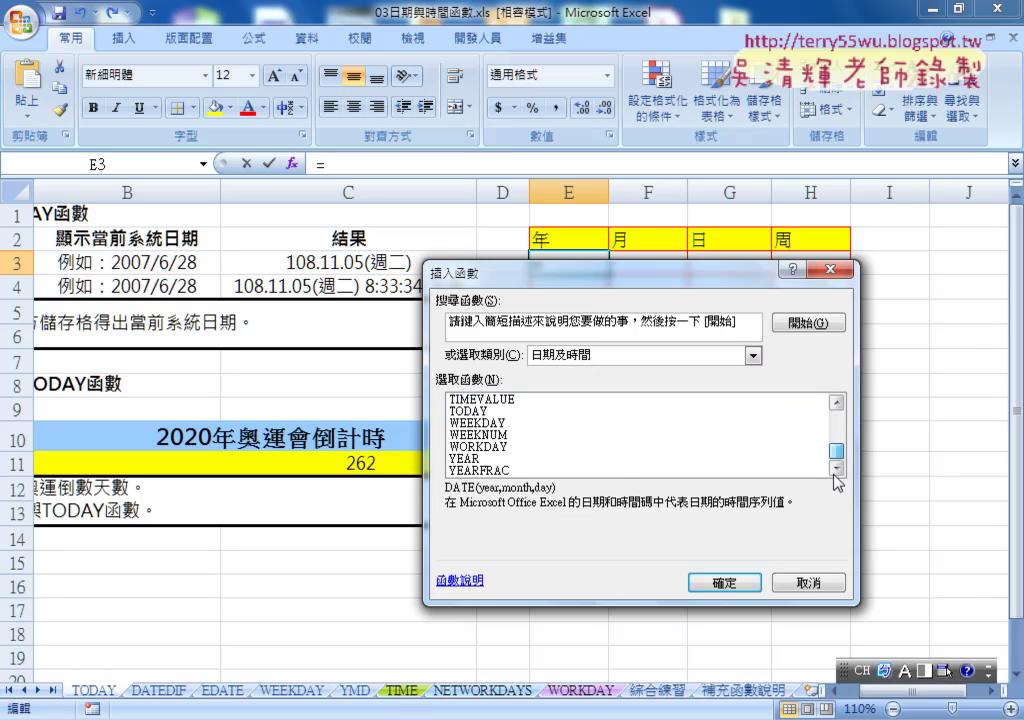
left_click(499, 448)
left_click(499, 458)
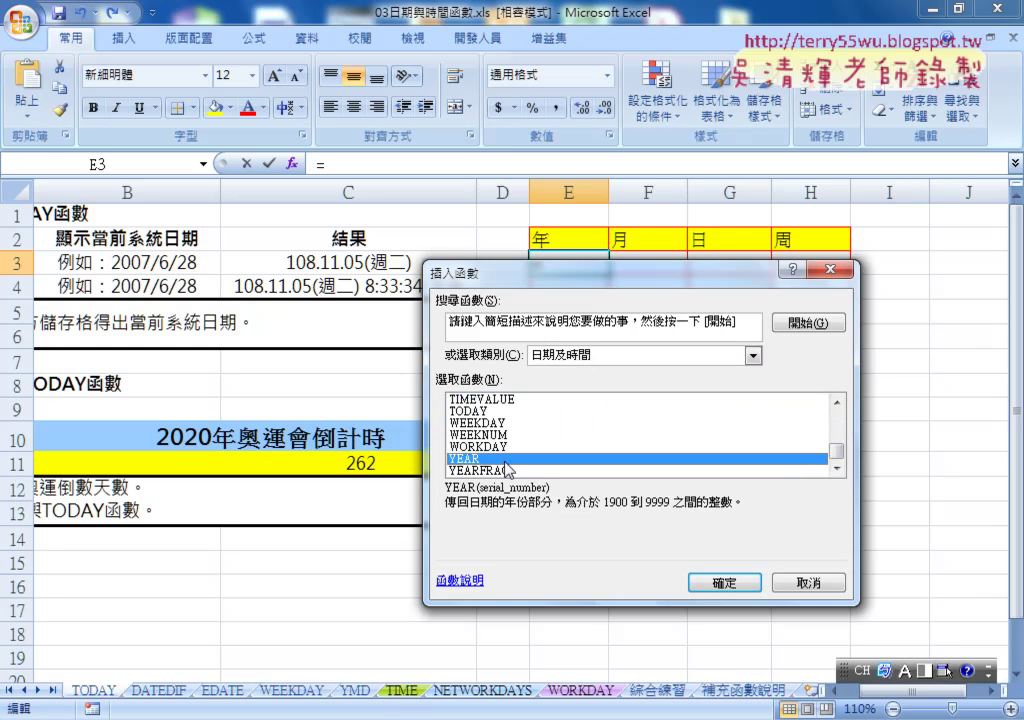
left_click(713, 584)
left_click(390, 263)
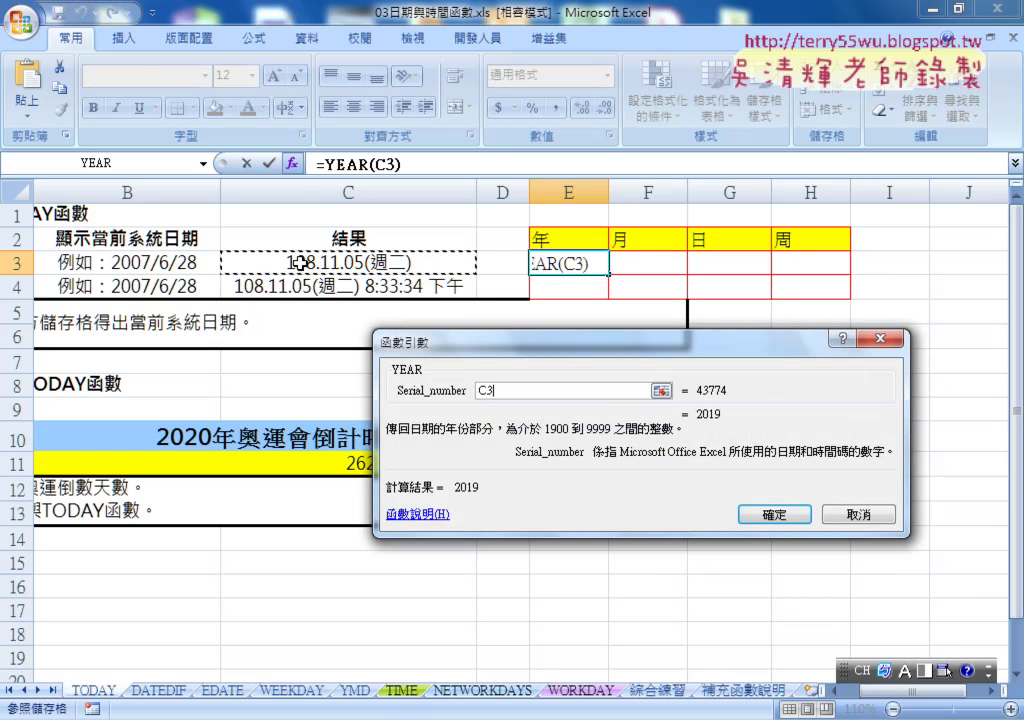
left_click(790, 520)
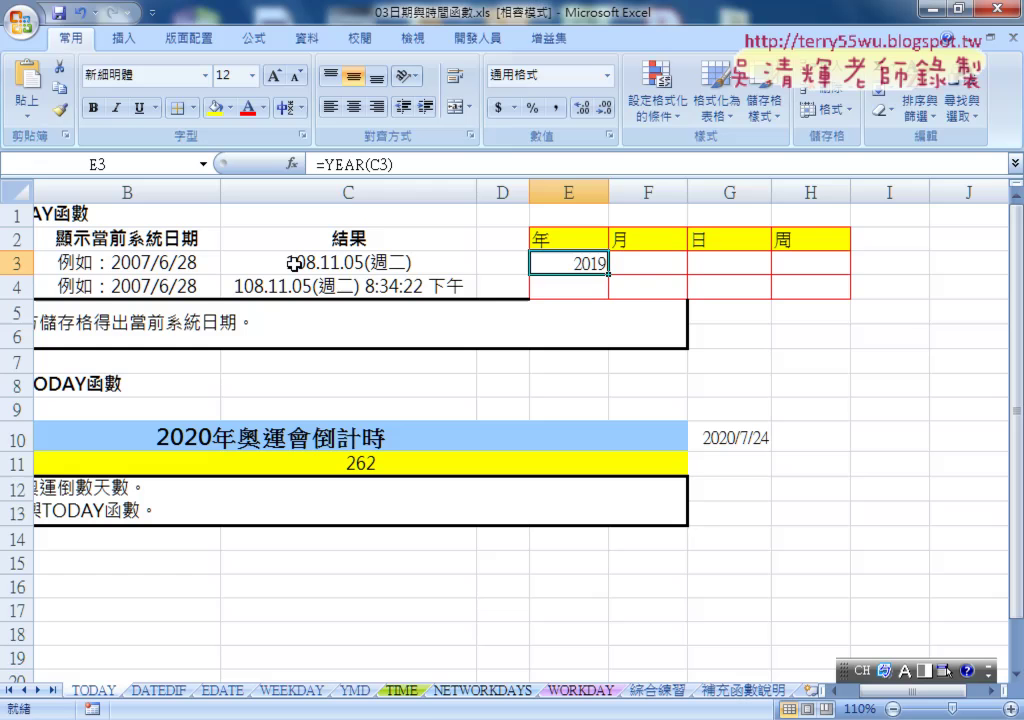
- Append -1911 so E3's formula becomes =YEAR(C3)-1911
left_click(425, 165)
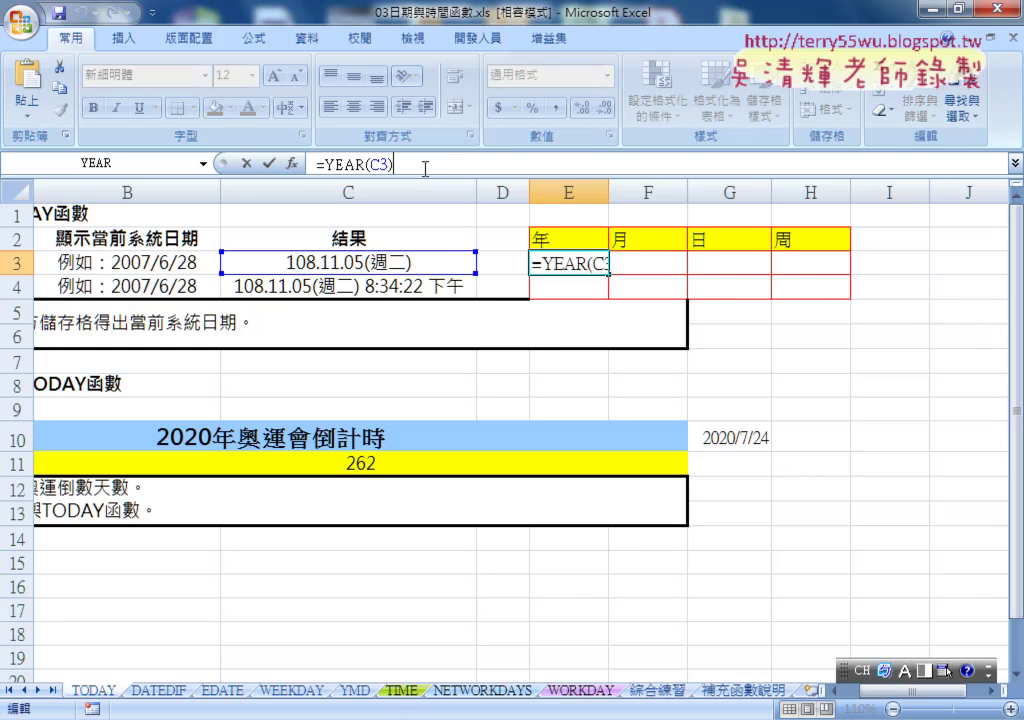
type("-")
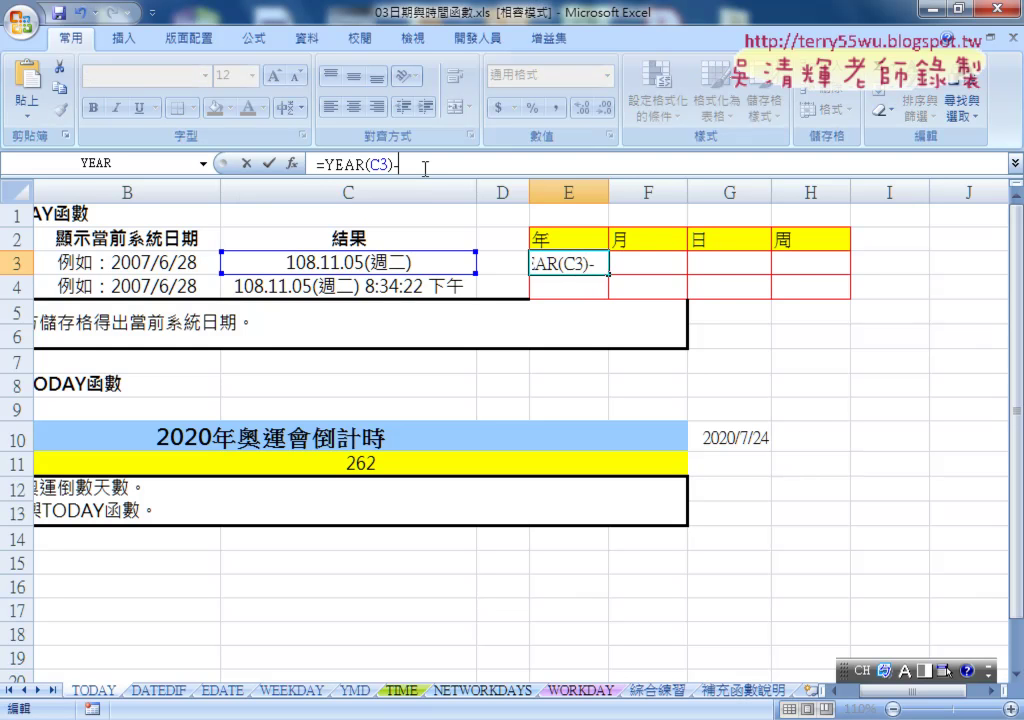
type("19")
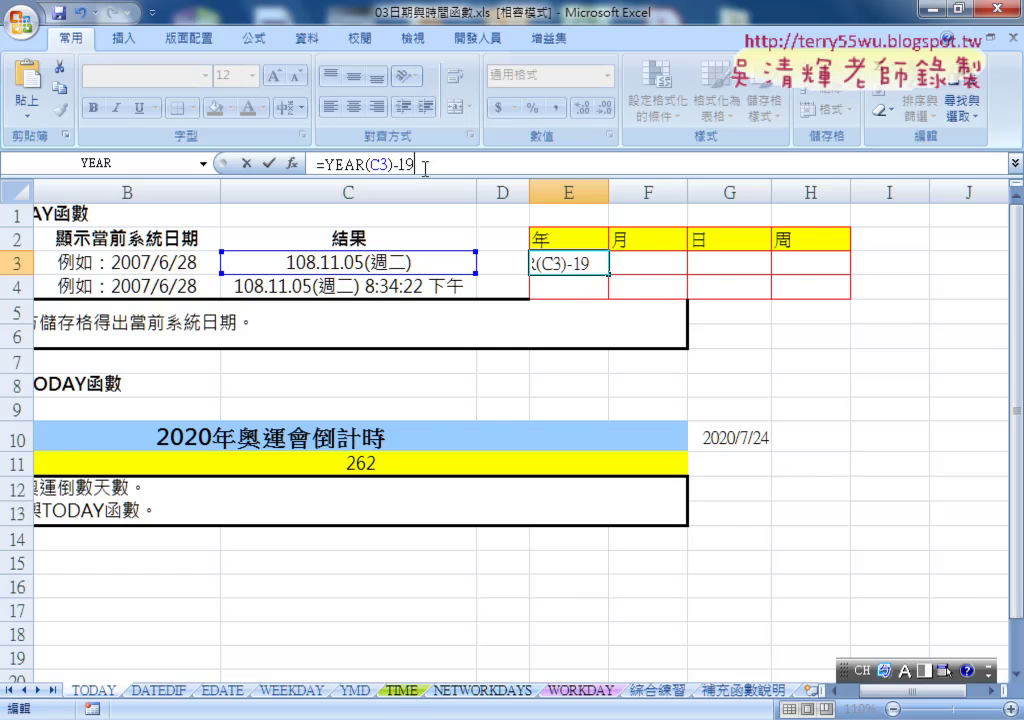
type("11")
key("Return")
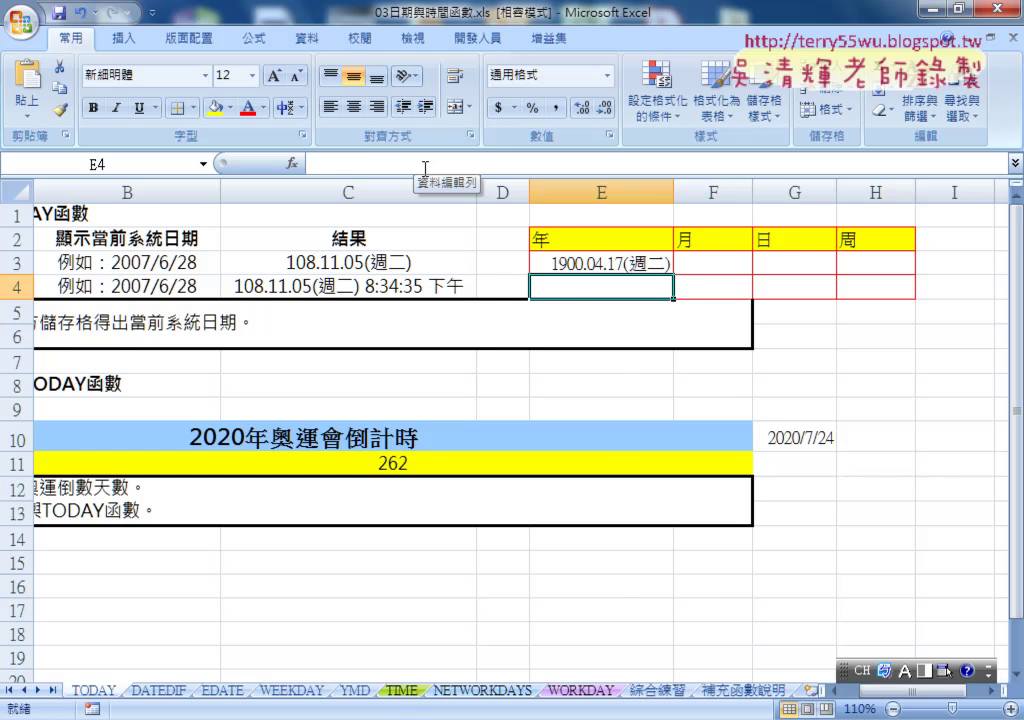
- Set E3 to 通用格式 so it shows 108, and narrow column E
left_click(595, 265)
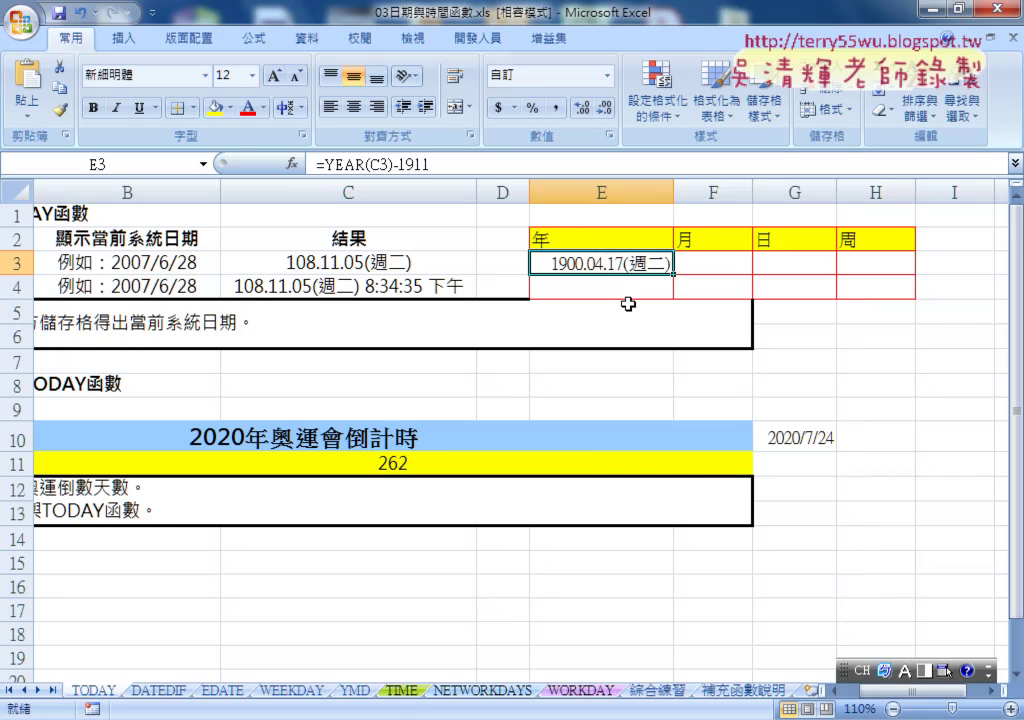
right_click(605, 262)
left_click(672, 517)
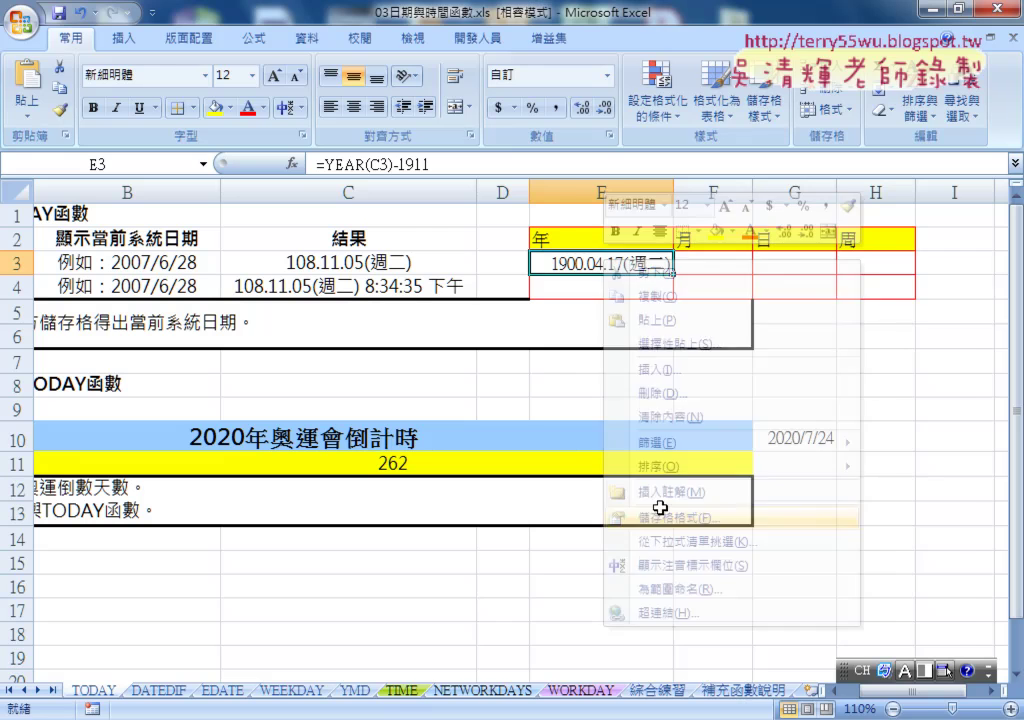
left_click(443, 371)
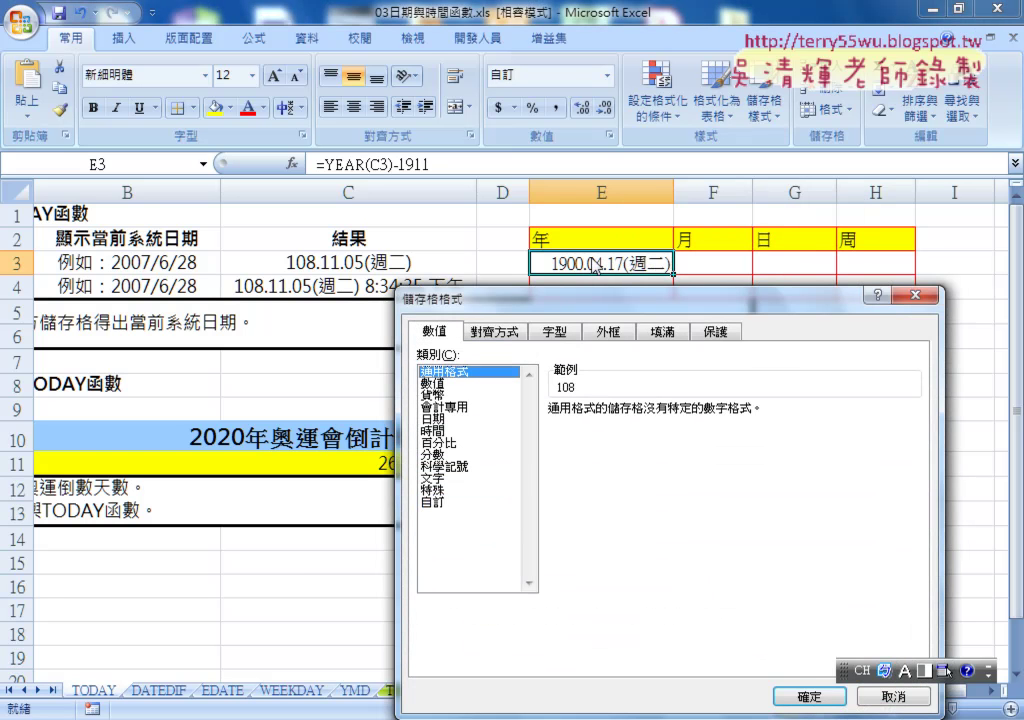
left_click(809, 696)
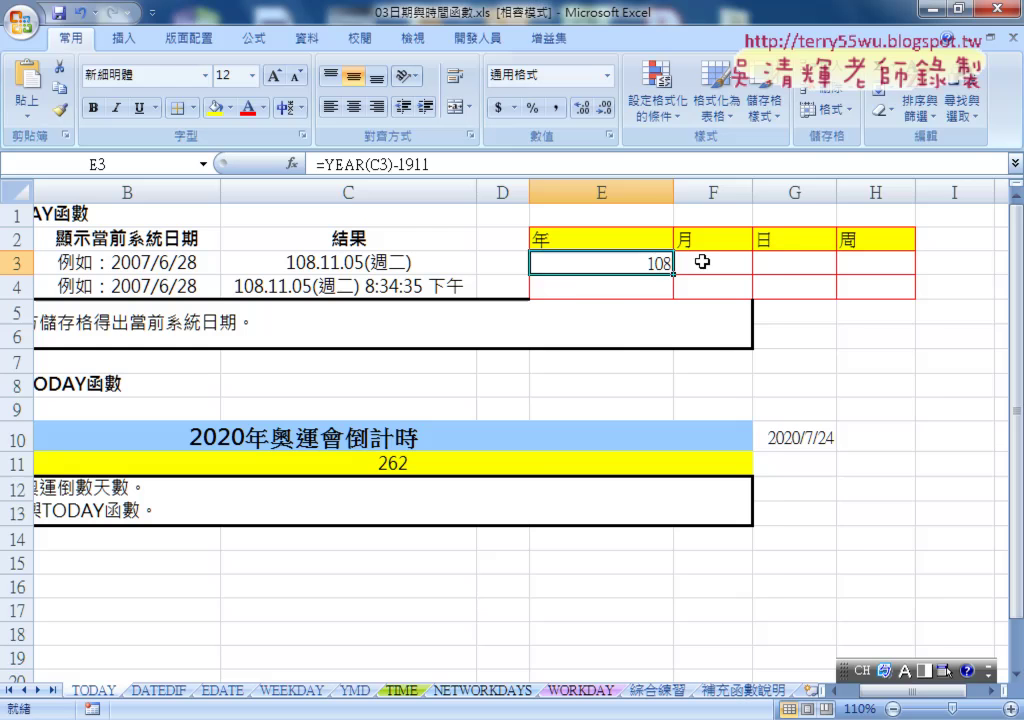
left_click_drag(673, 191, 619, 191)
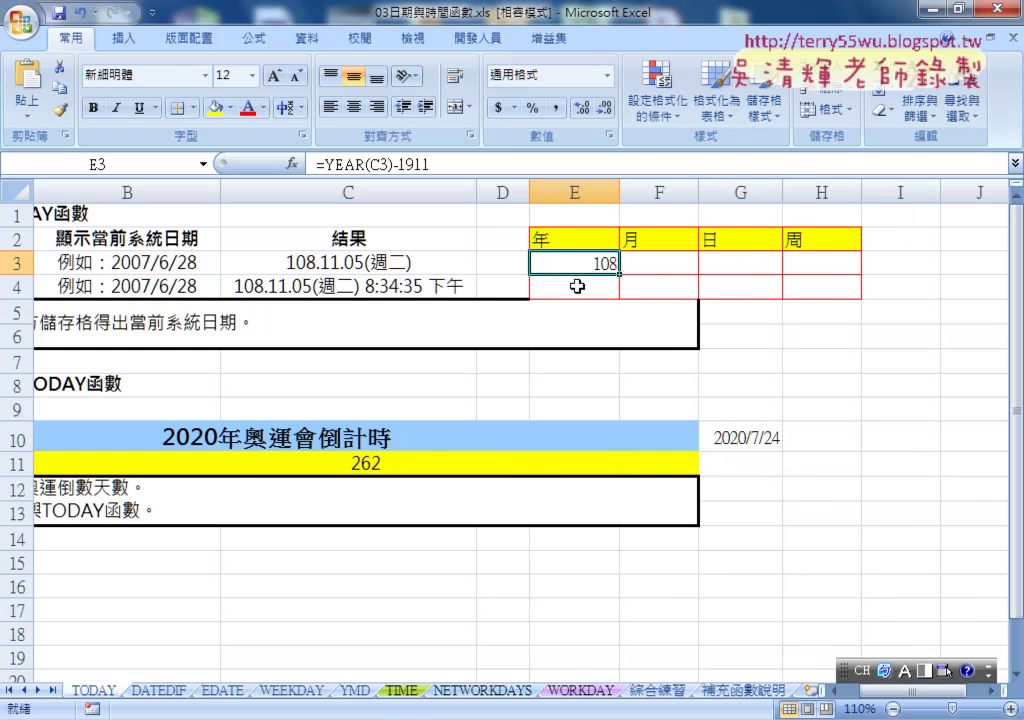
- Insert =MONTH(C3) into F3, returning 11
left_click(656, 265)
left_click(293, 164)
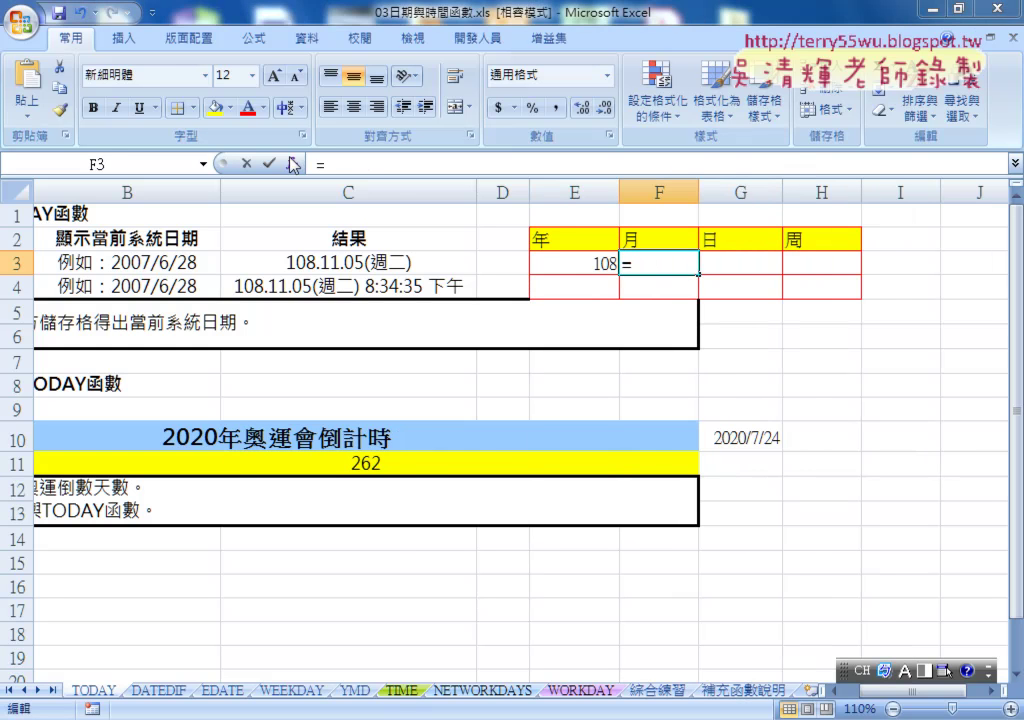
left_click_drag(838, 408, 840, 440)
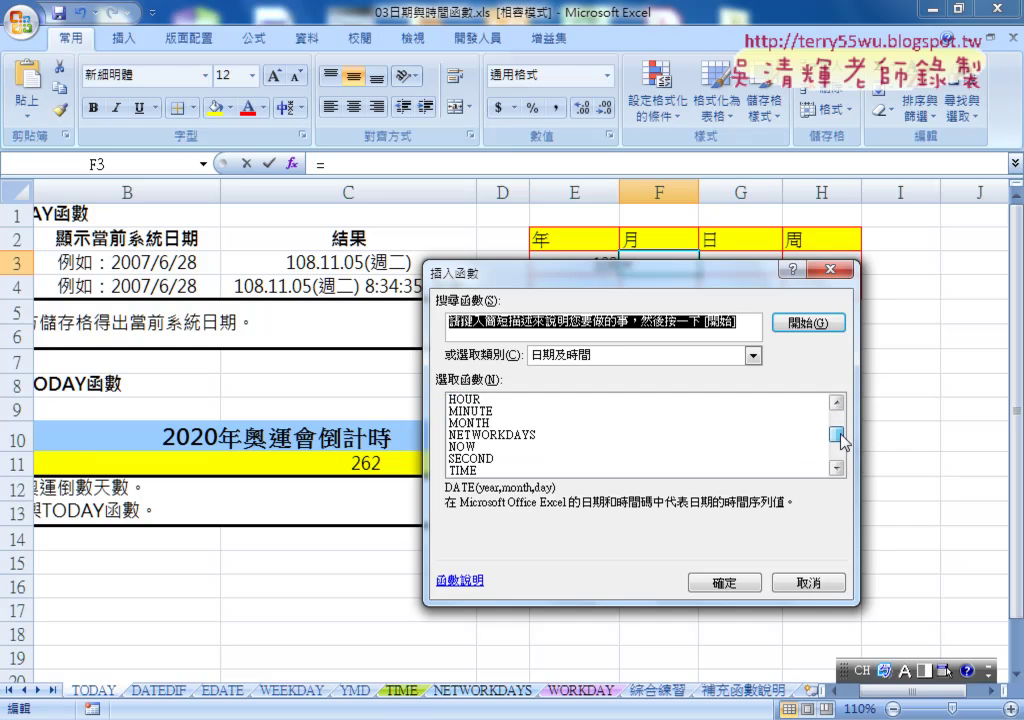
double_click(551, 423)
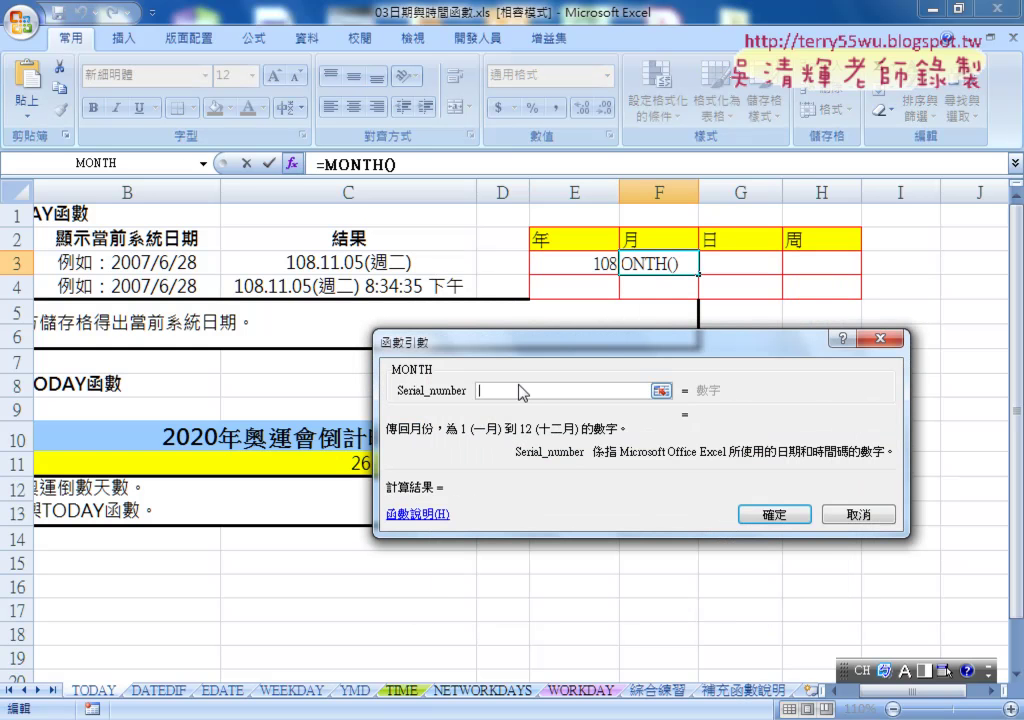
left_click(302, 263)
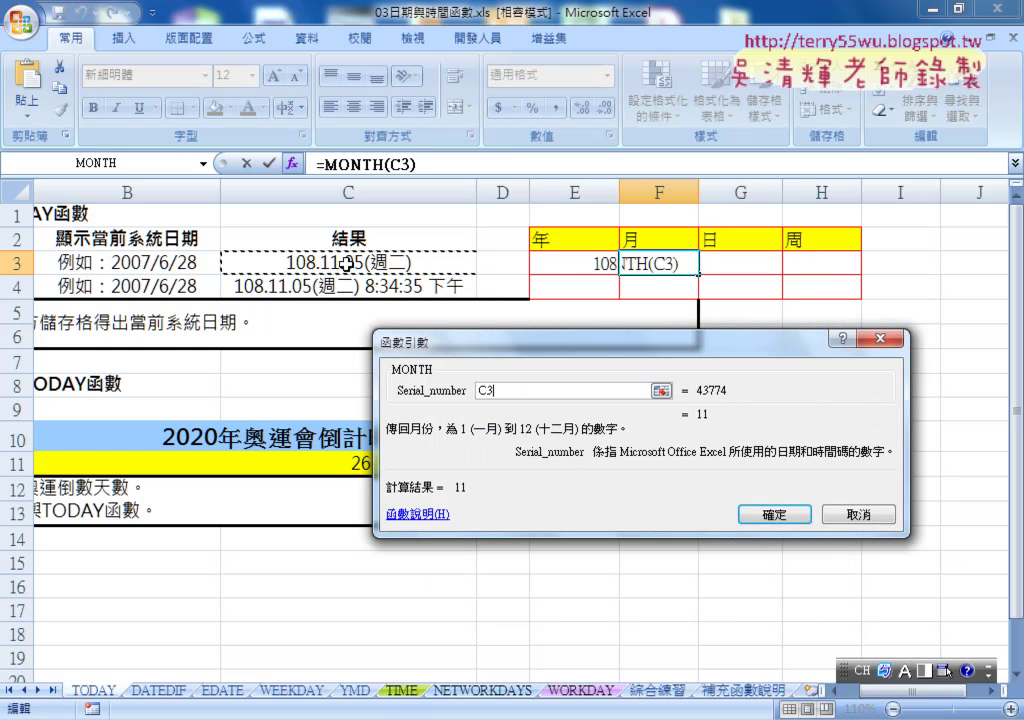
left_click(774, 514)
left_click(734, 265)
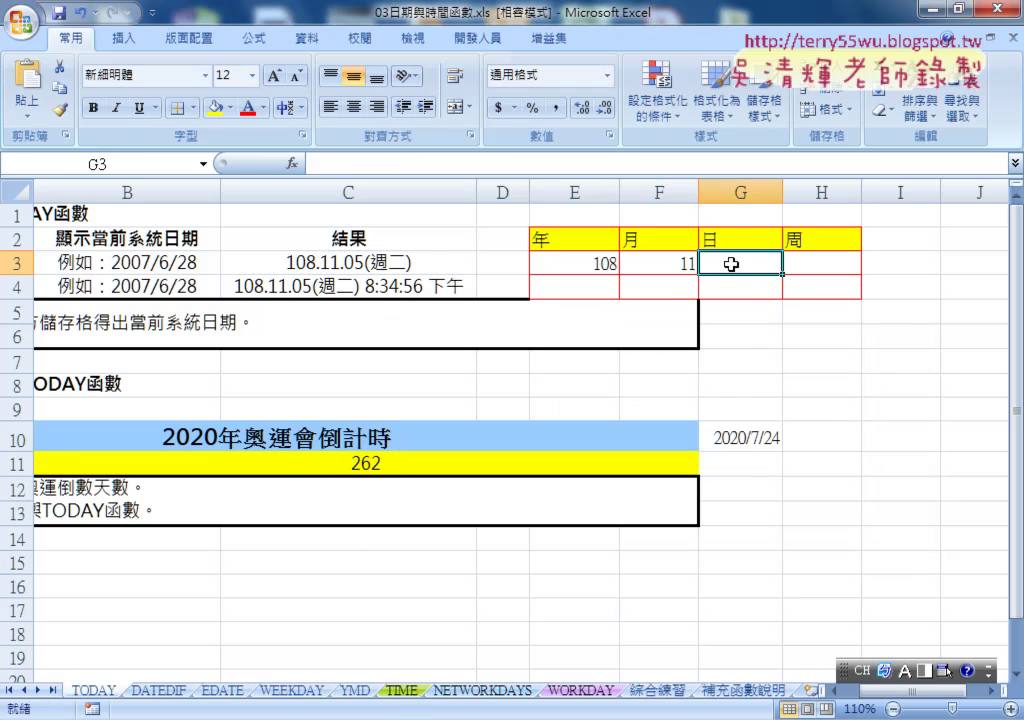
- Insert =DAY(C3) into G3, returning 5
left_click(299, 165)
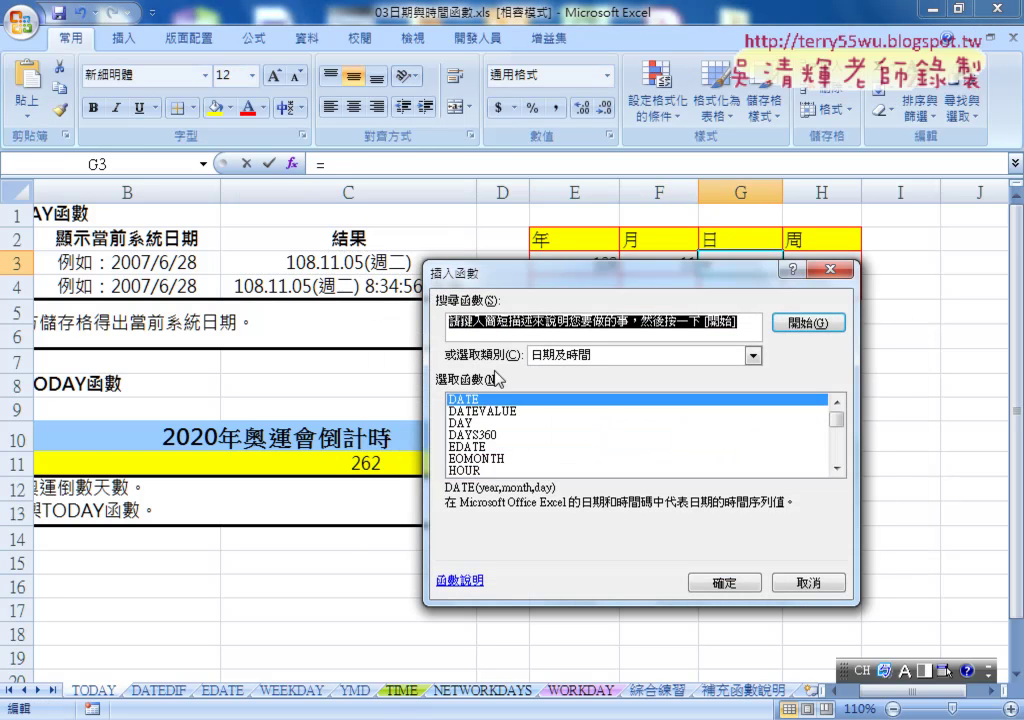
double_click(523, 424)
left_click(370, 260)
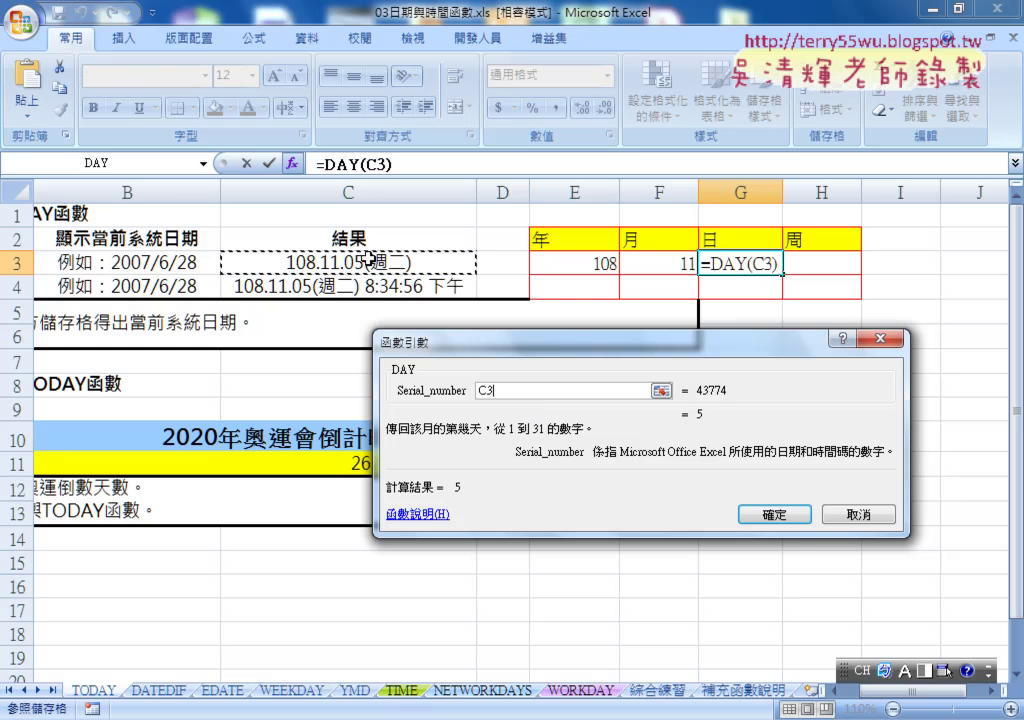
left_click(780, 518)
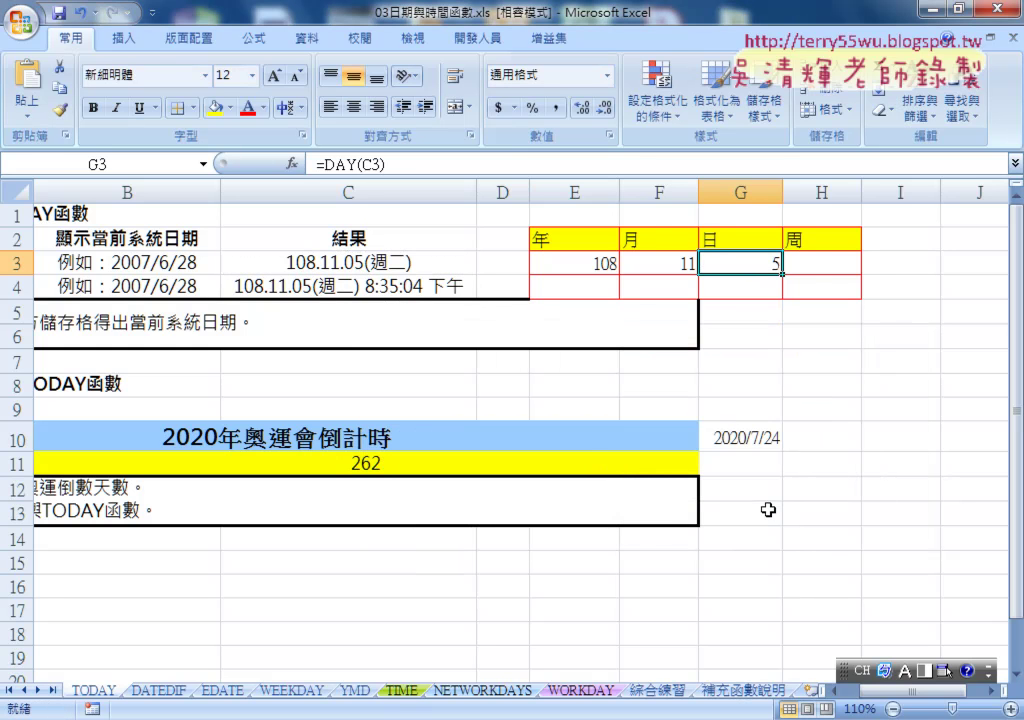
- Insert =WEEKDAY(C3) into H3, returning 3
left_click(810, 267)
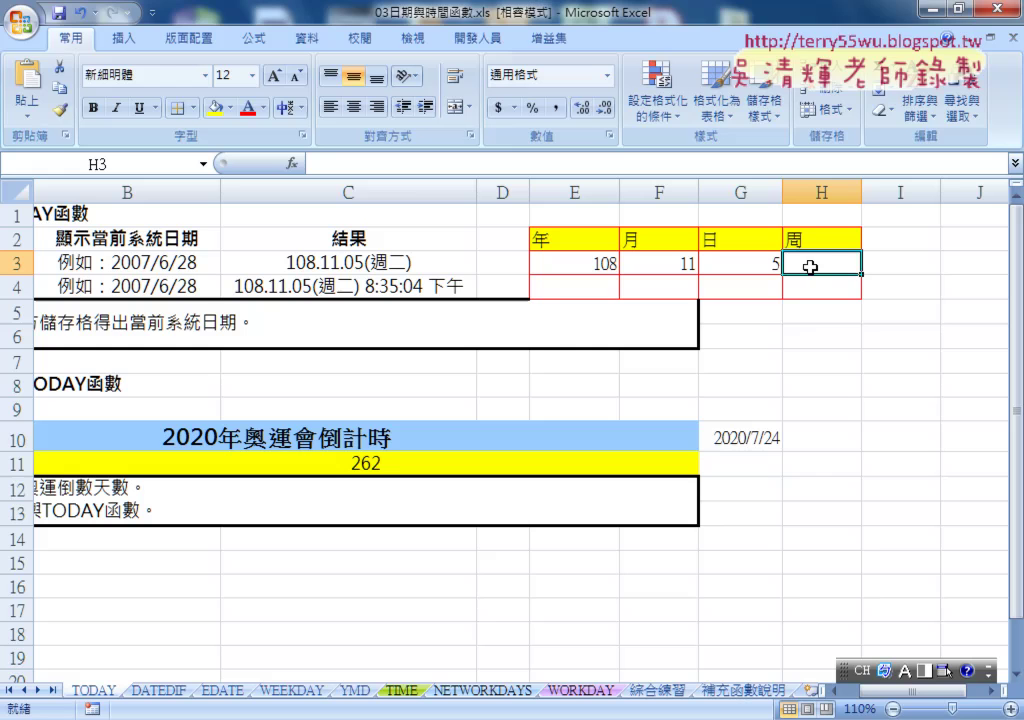
left_click(292, 163)
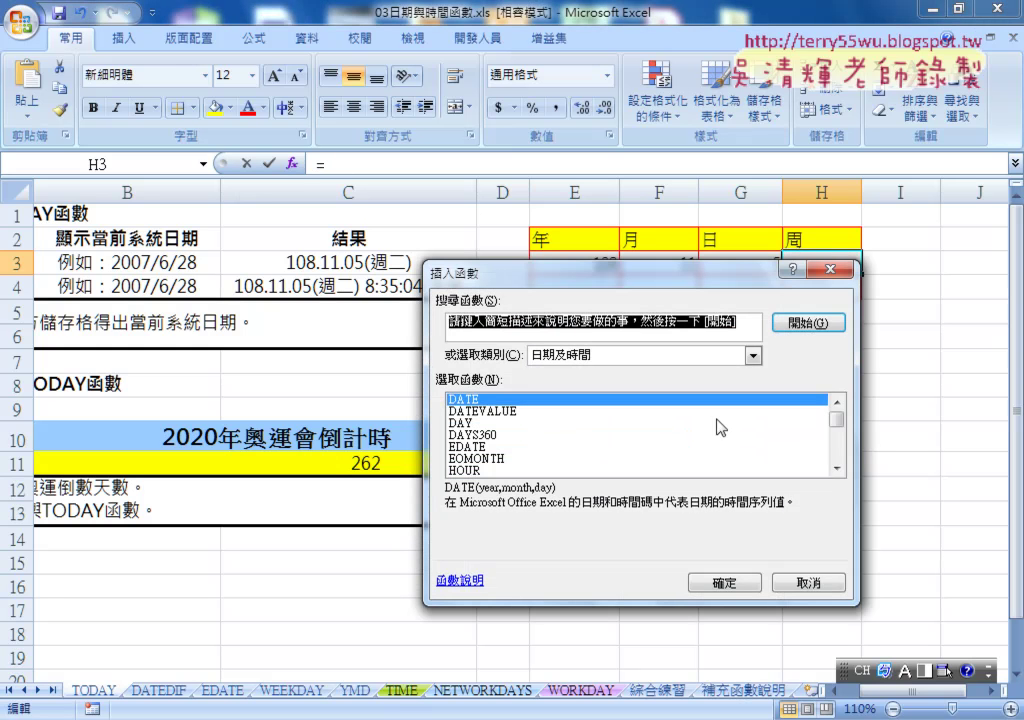
left_click_drag(837, 420, 841, 456)
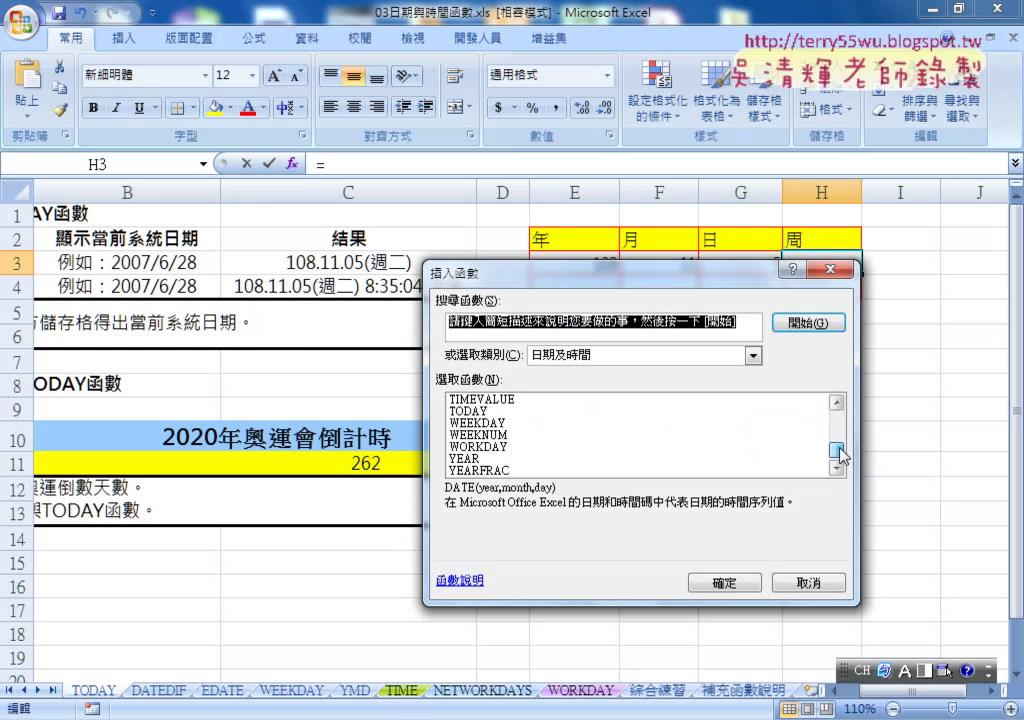
double_click(521, 423)
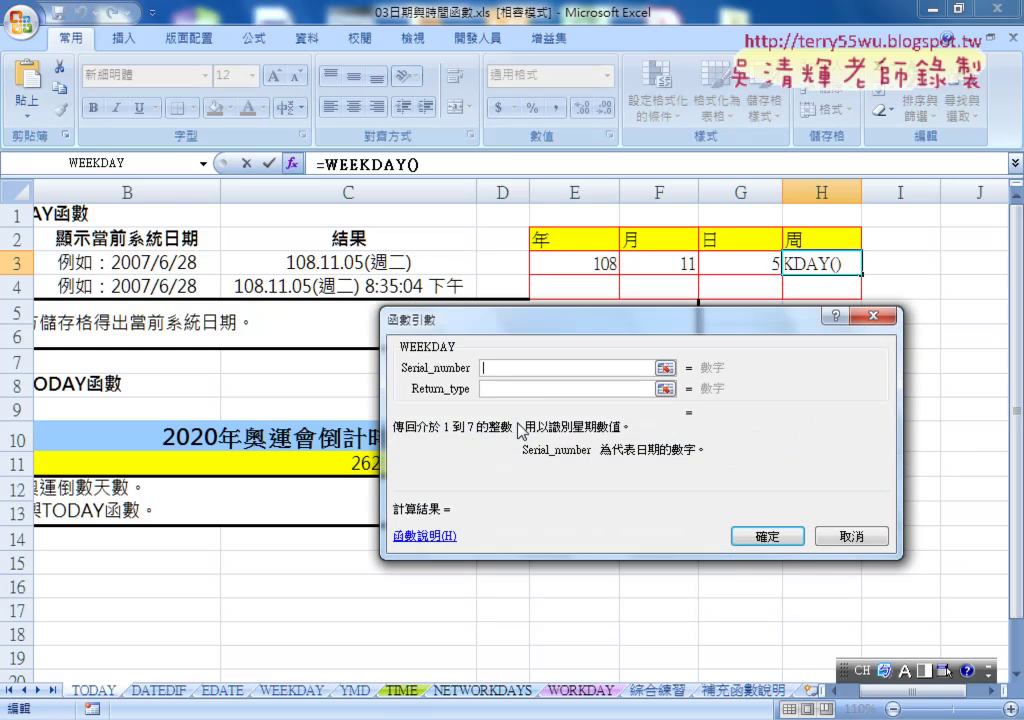
left_click(348, 262)
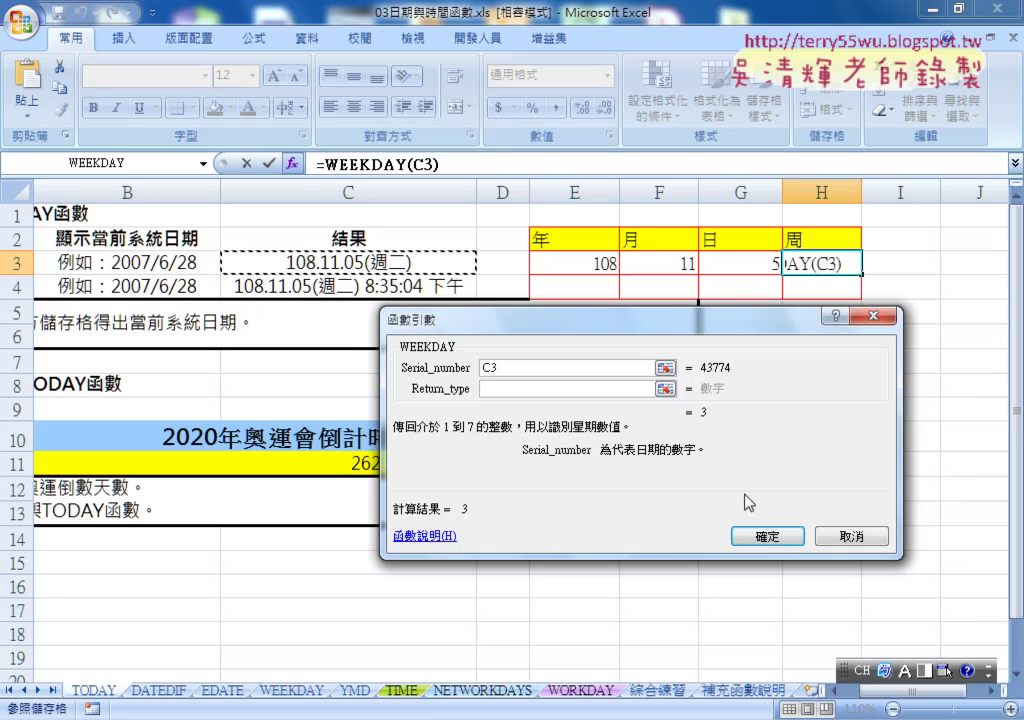
left_click(780, 538)
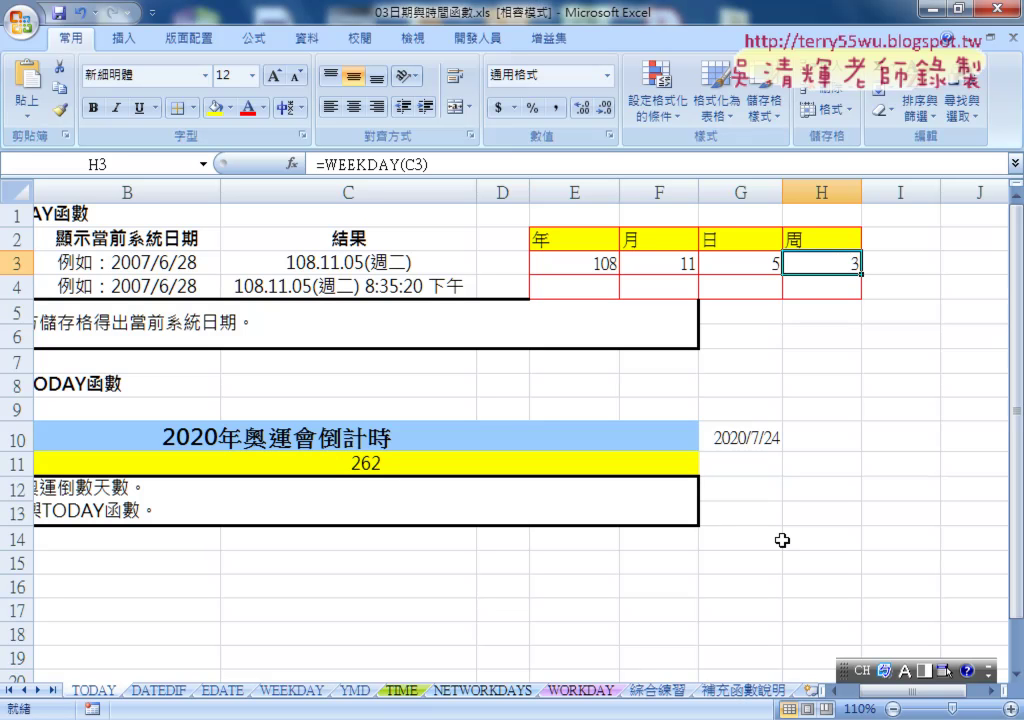
- Apply the weekday-name date format to H3 so it shows 週二 instead of 3
right_click(819, 264)
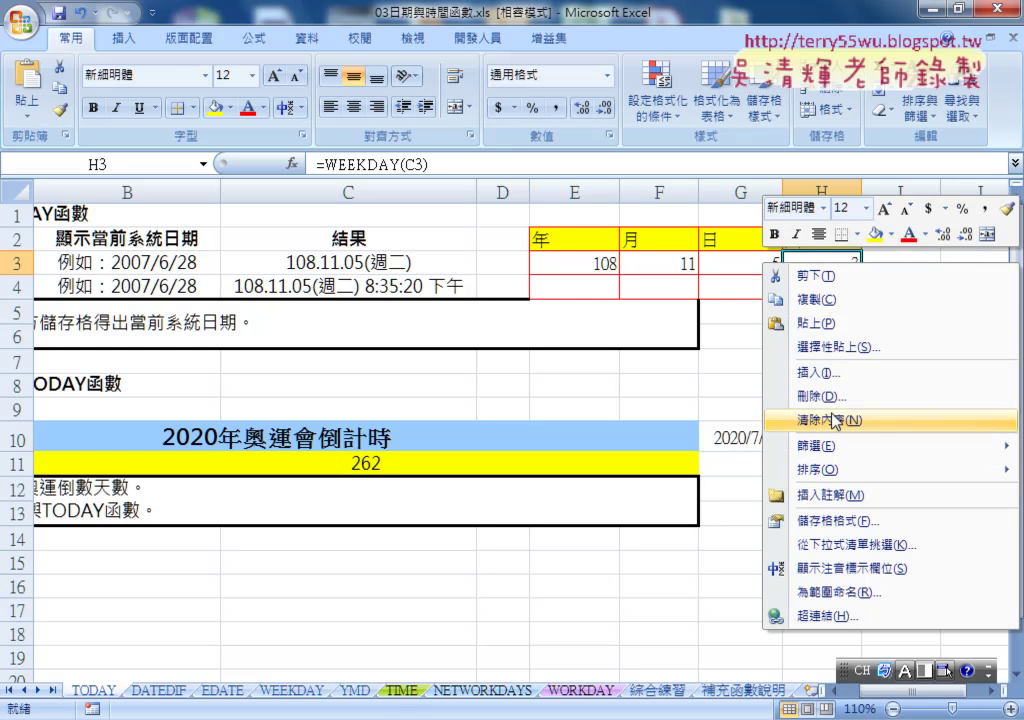
left_click(859, 523)
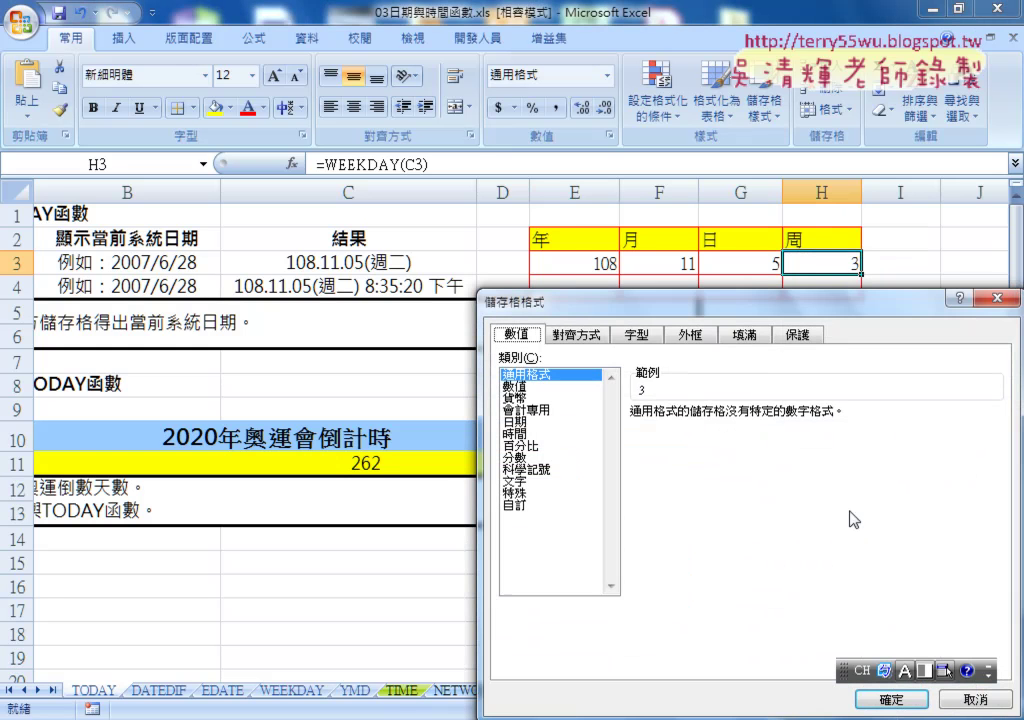
left_click(516, 421)
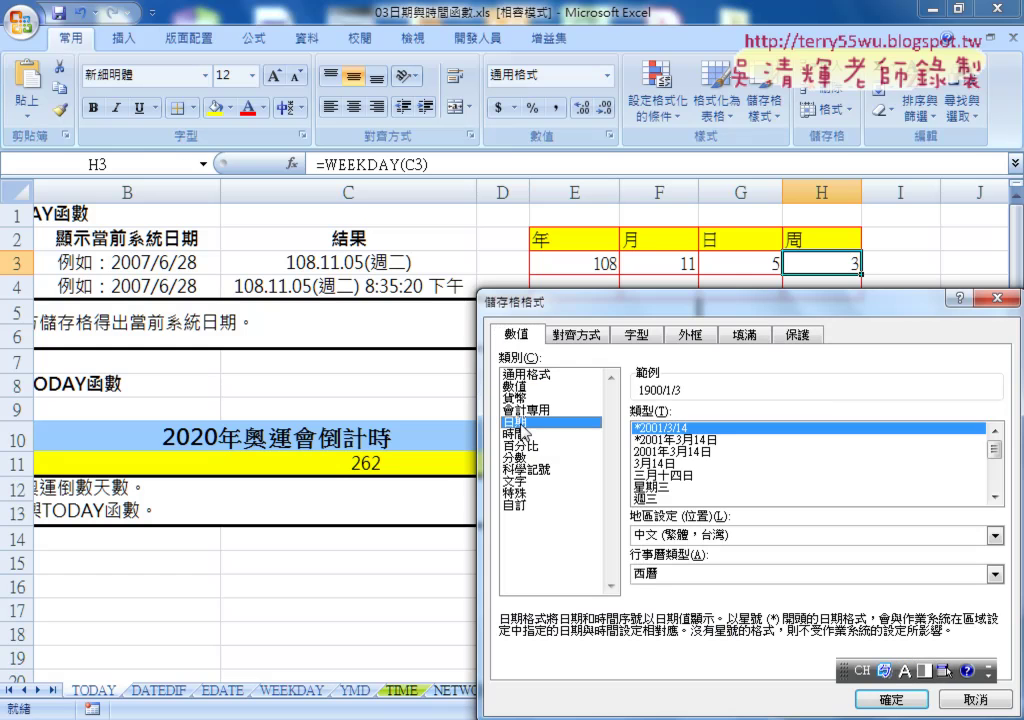
left_click(650, 498)
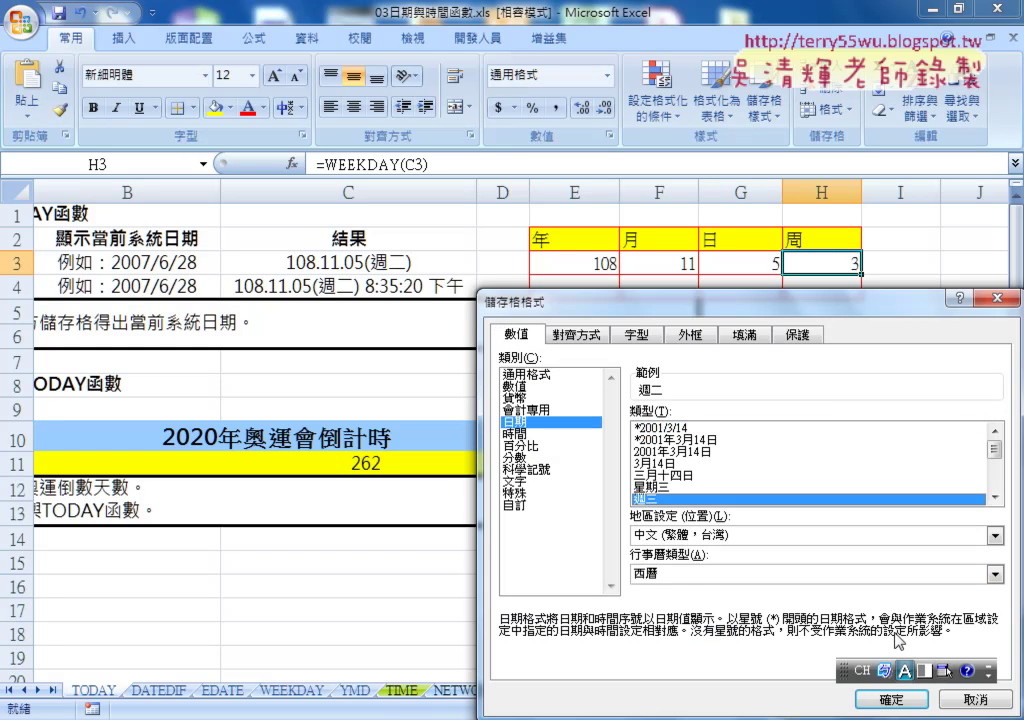
left_click(890, 700)
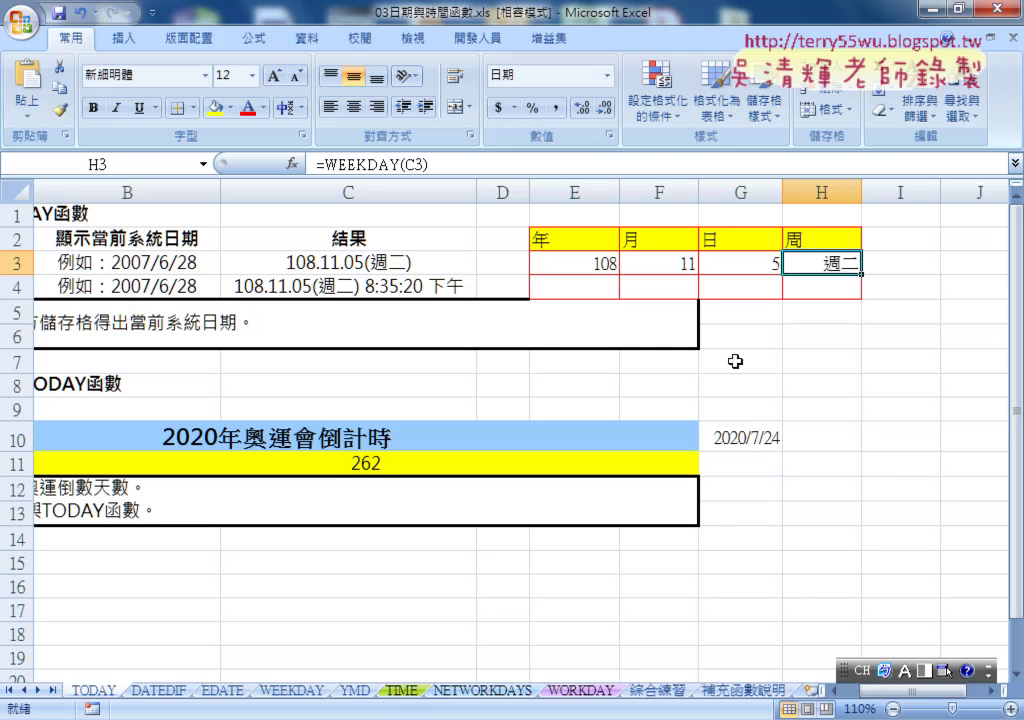
left_click(592, 264)
left_click(656, 263)
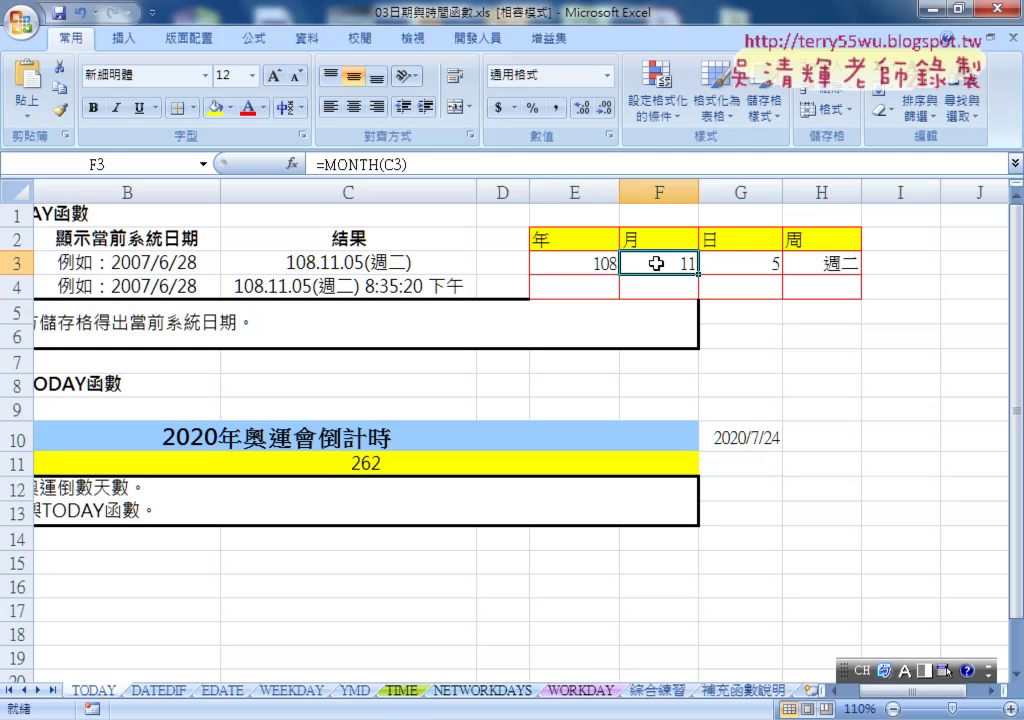
left_click(757, 263)
left_click(840, 268)
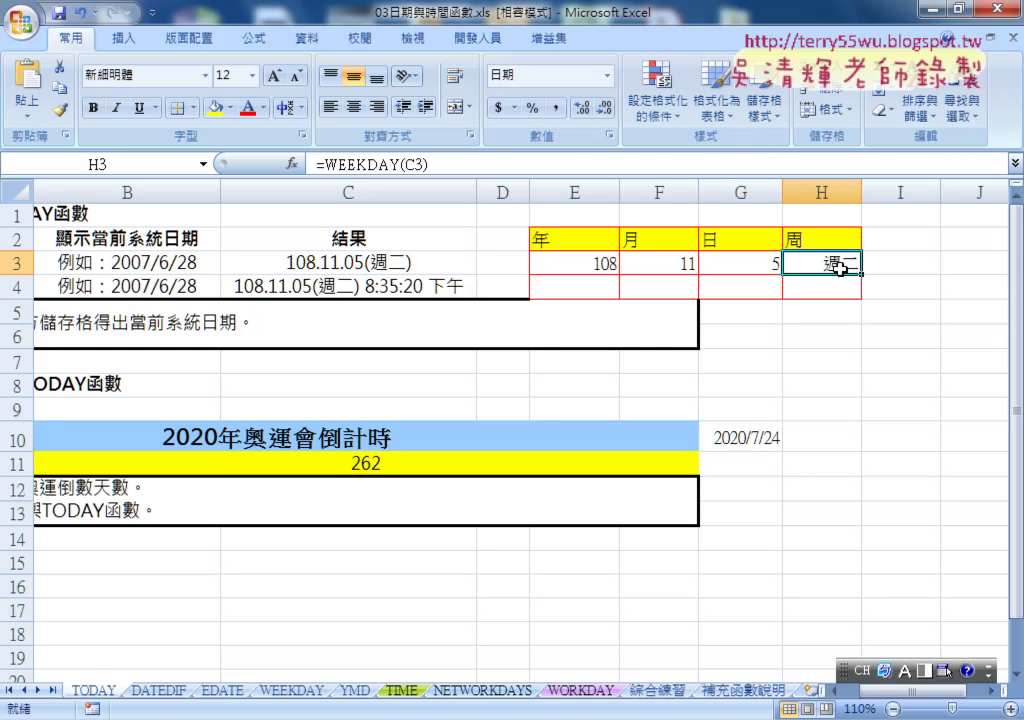
left_click(595, 287)
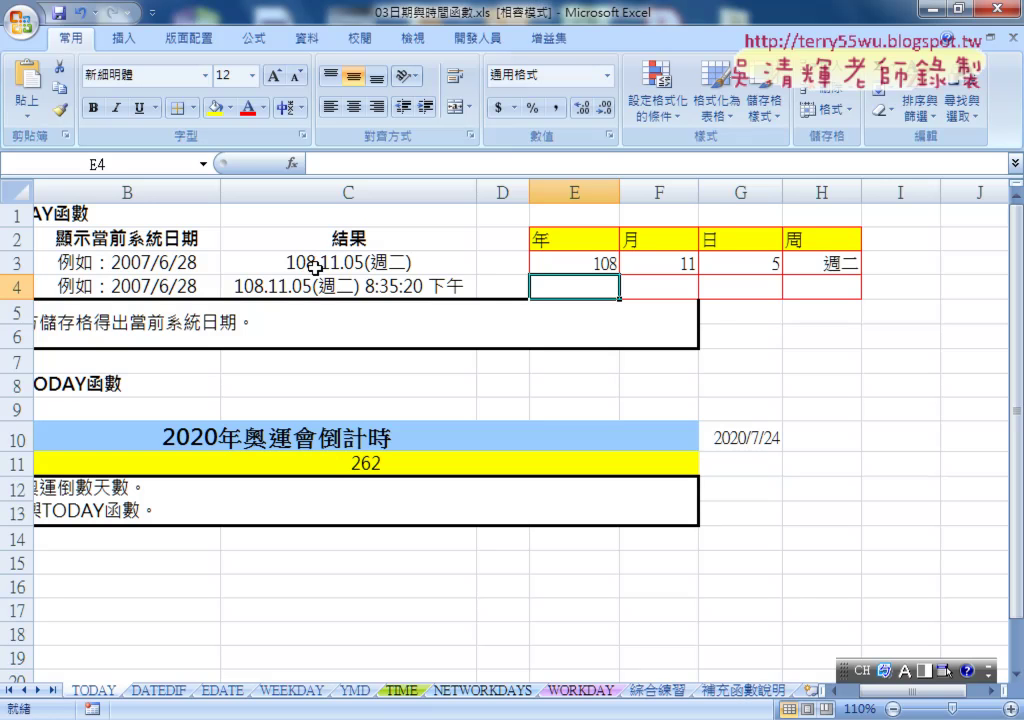
left_click(292, 163)
left_click_drag(575, 276, 480, 208)
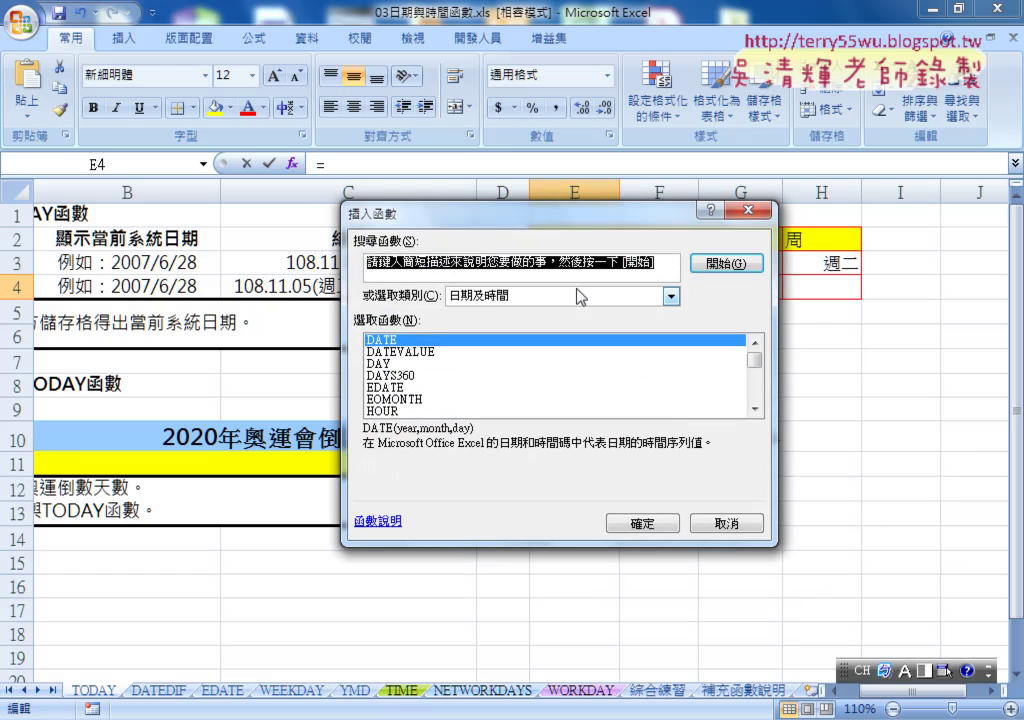
left_click(580, 296)
left_click(571, 406)
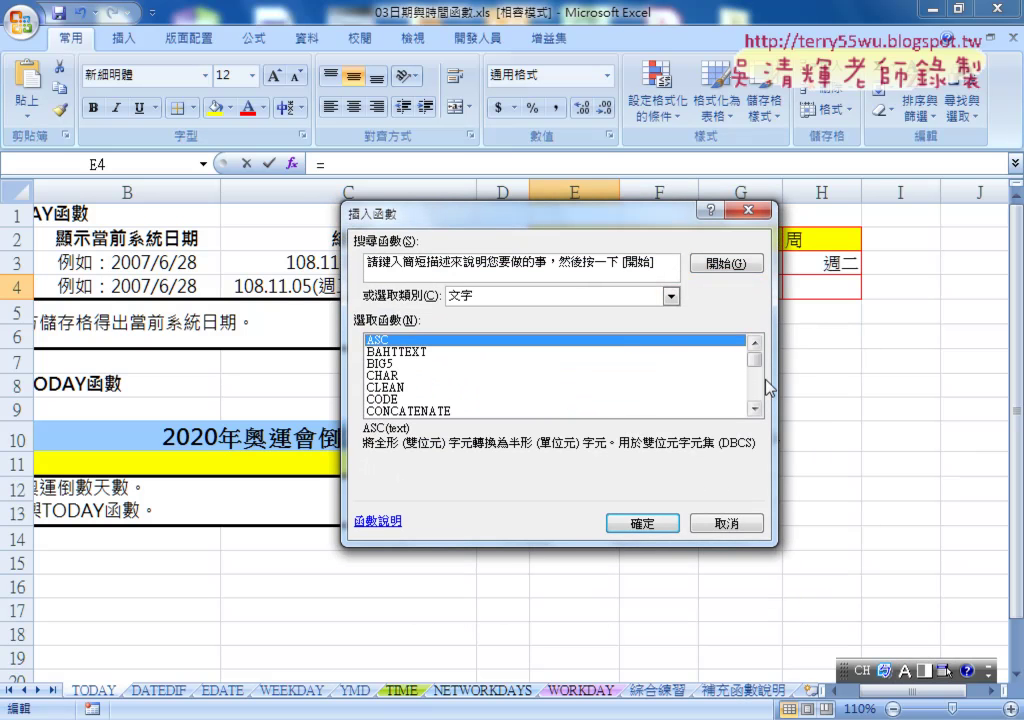
scroll(760, 378, "down", 3)
left_click_drag(757, 377, 758, 392)
left_click(507, 389)
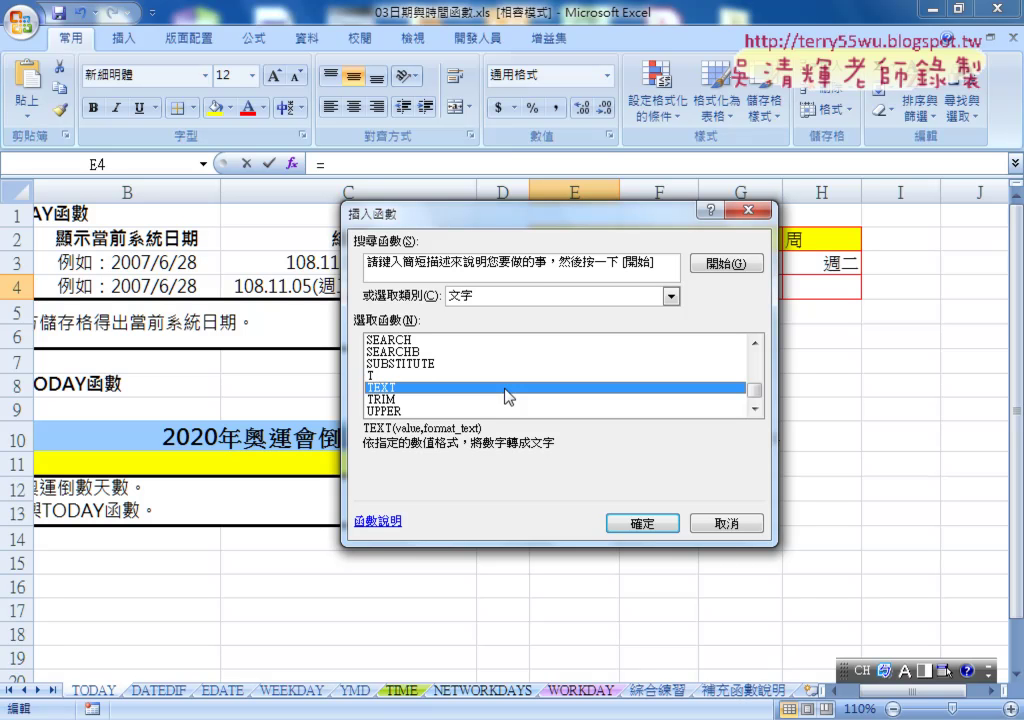
left_click(620, 522)
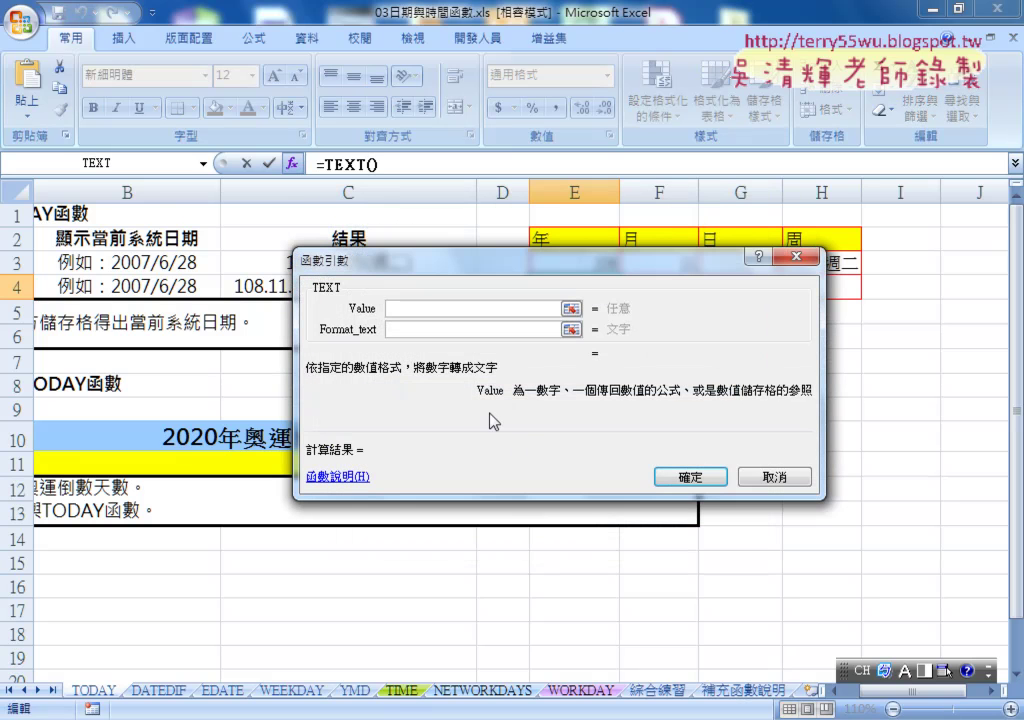
key("shift")
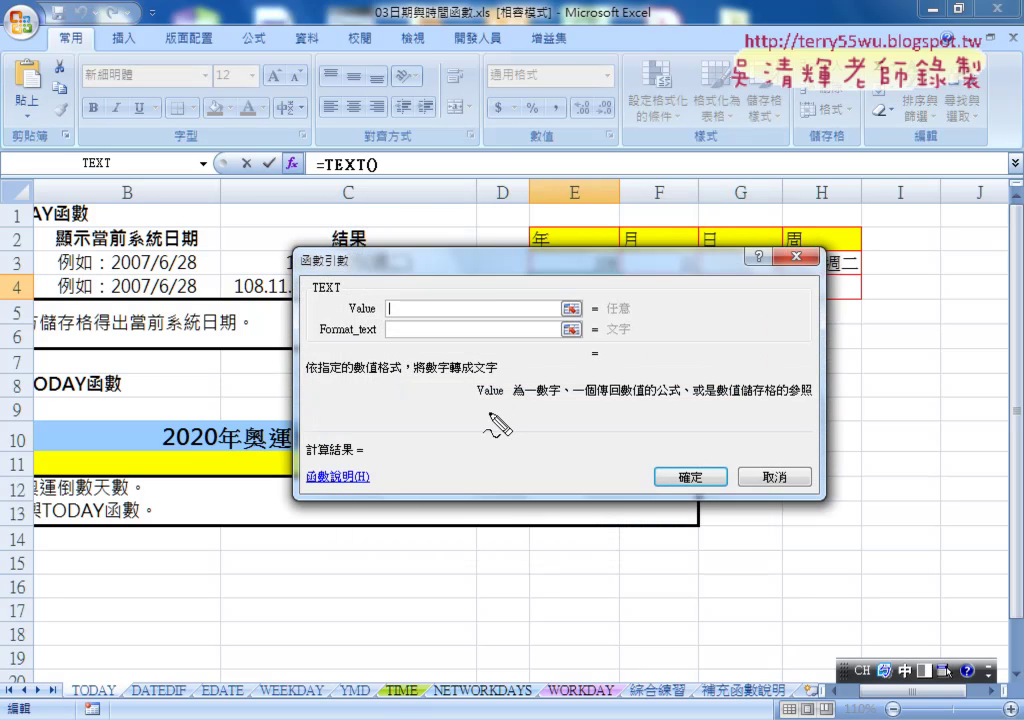
mouse_move(349, 318)
left_mouse_down()
mouse_move(375, 318)
mouse_move(377, 339)
left_mouse_up()
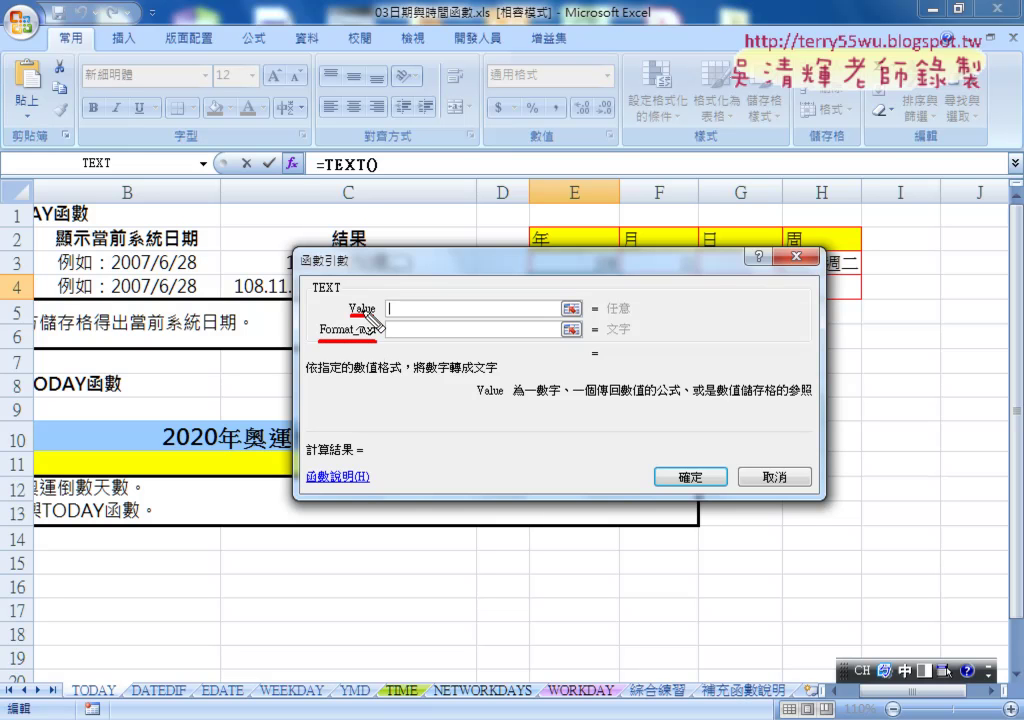
key("Escape")
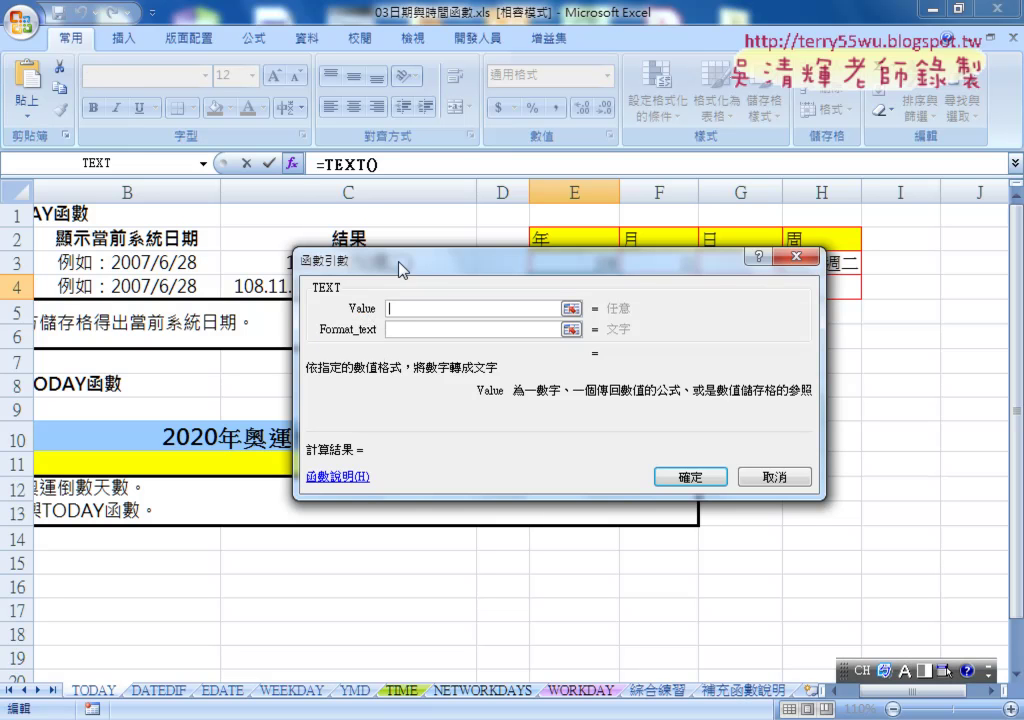
left_click_drag(400, 268, 398, 321)
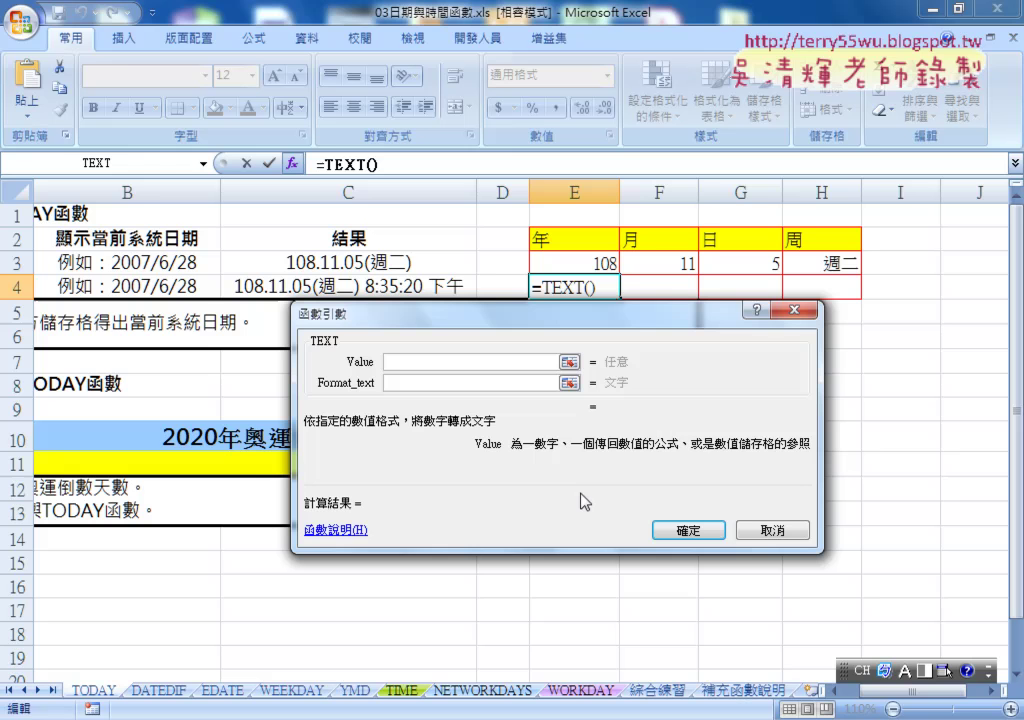
left_click(775, 530)
left_click(346, 262)
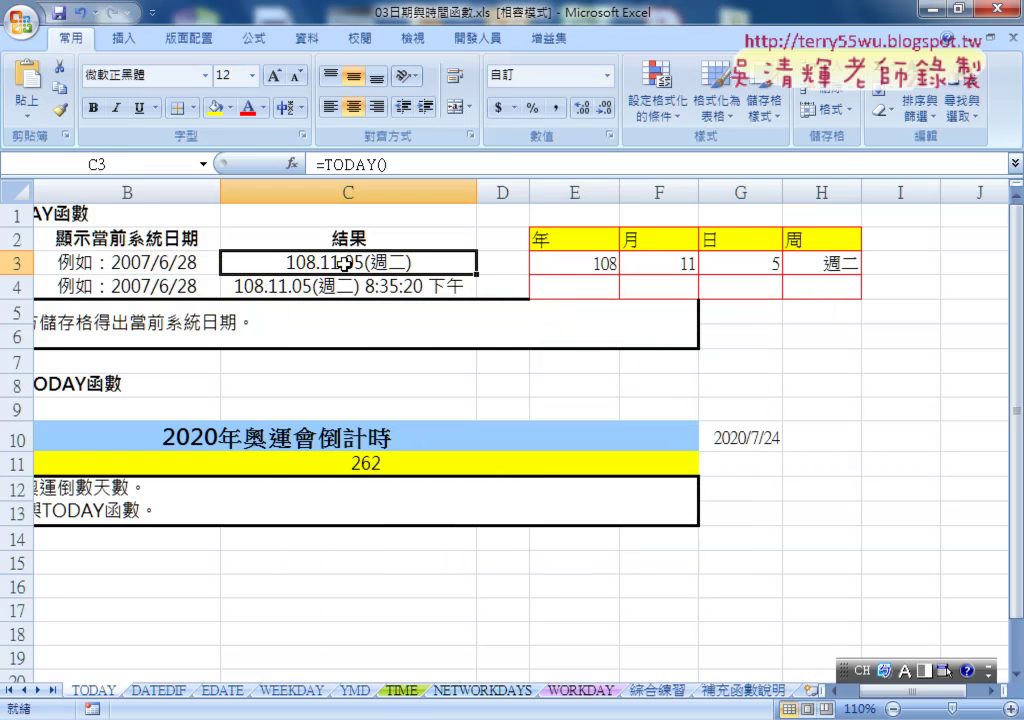
right_click(340, 263)
left_click(424, 521)
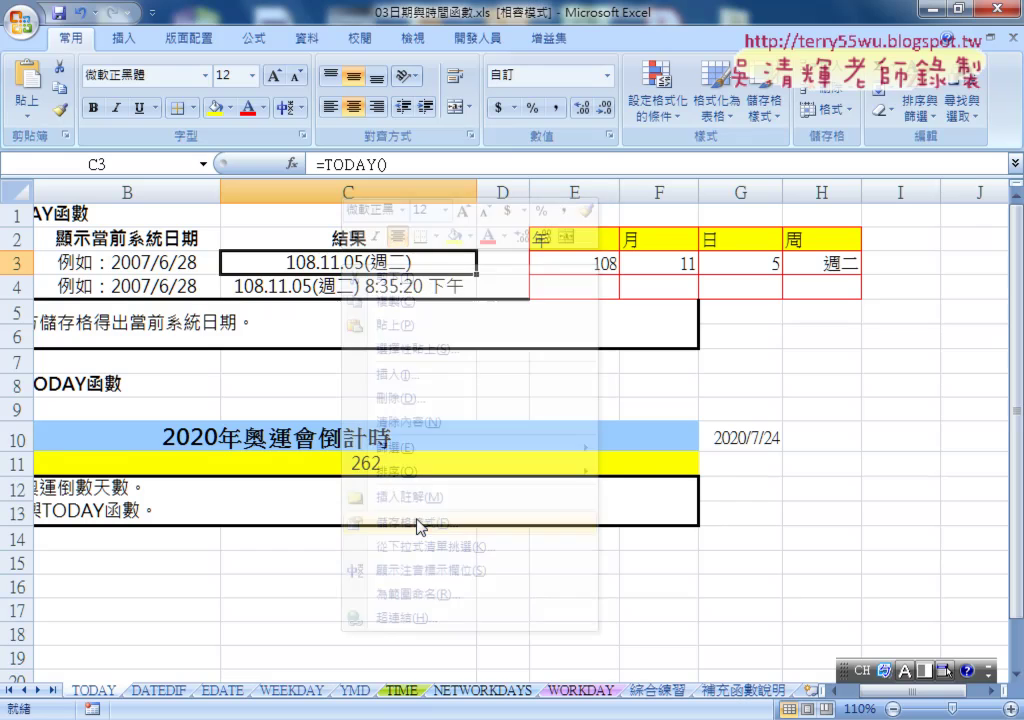
left_click_drag(299, 429, 335, 429)
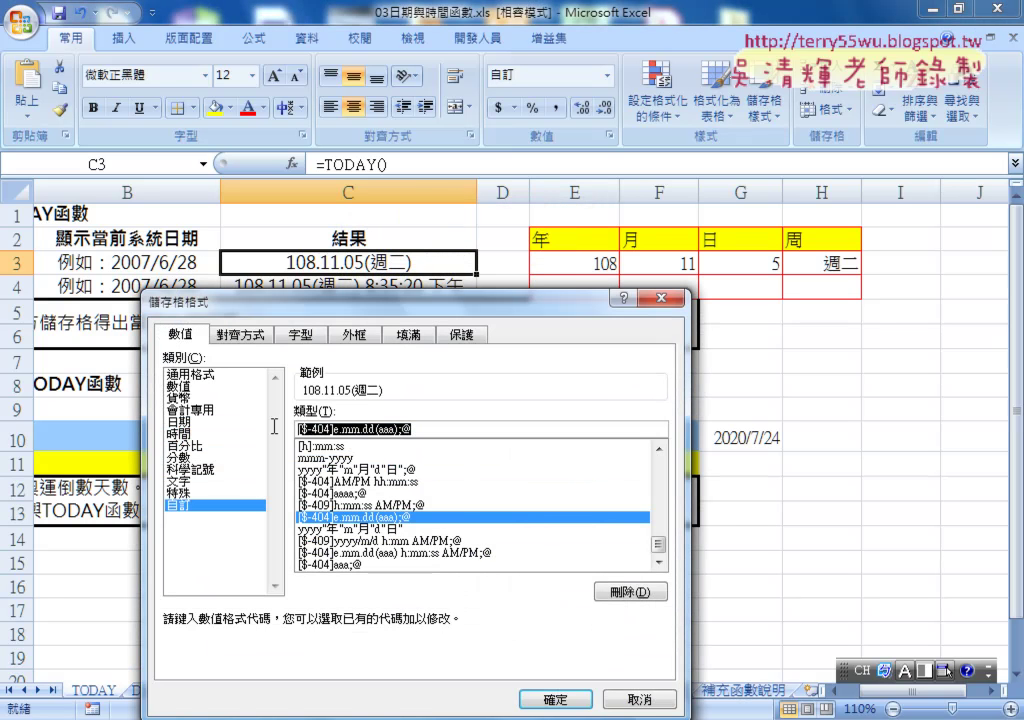
right_click(344, 429)
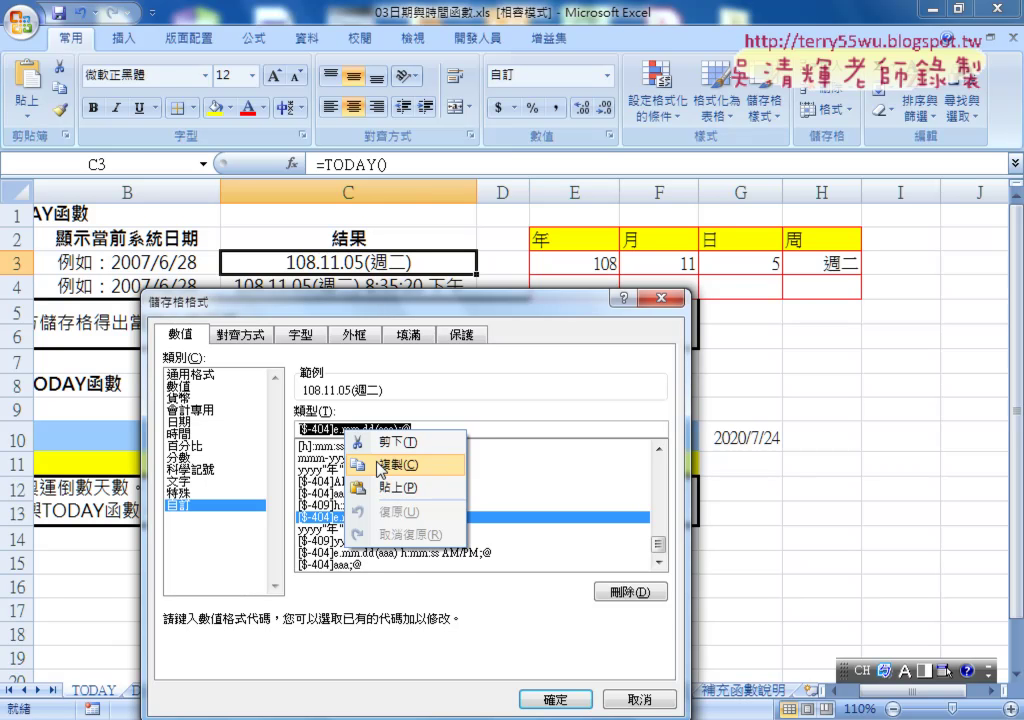
left_click(381, 466)
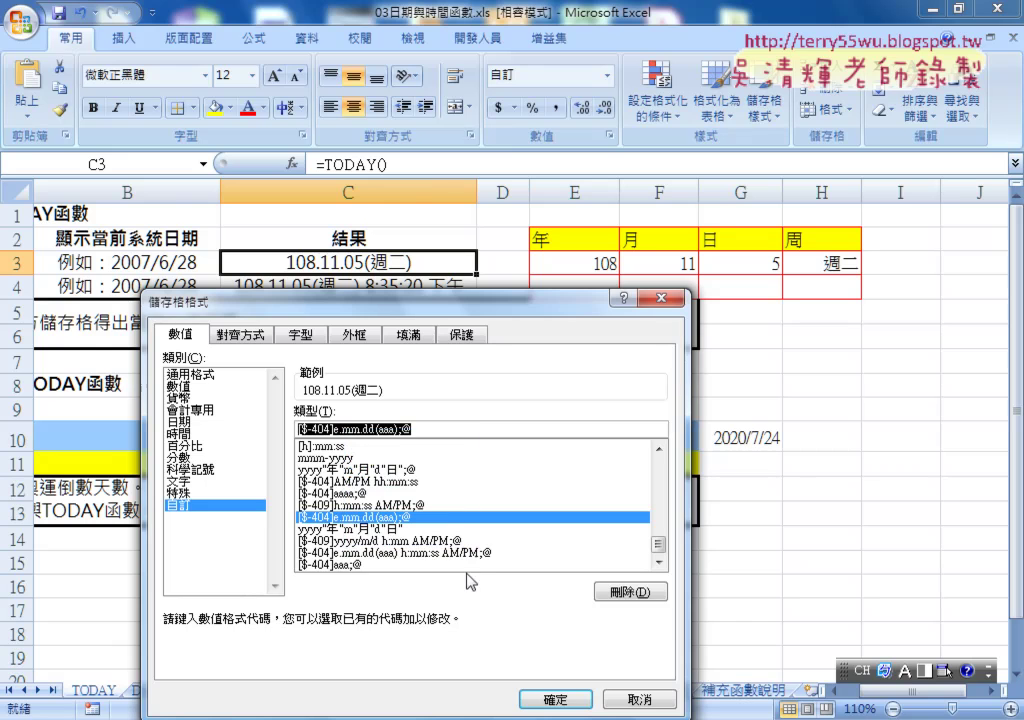
left_click(612, 700)
left_click(575, 287)
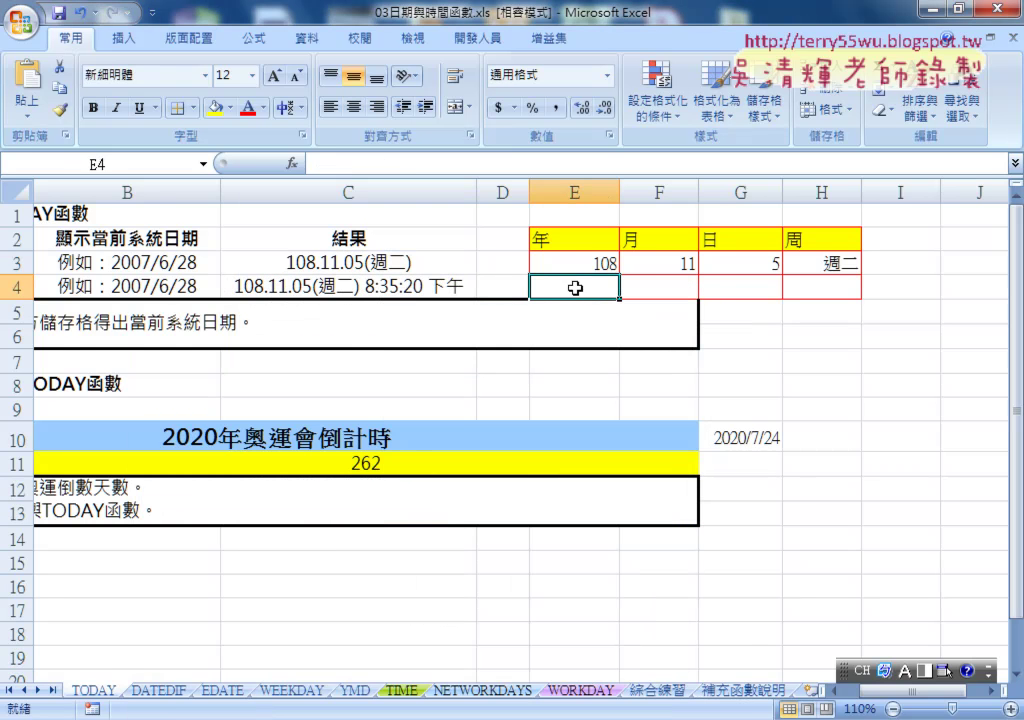
- Insert the TEXT function into E4 from the Text category
left_click(292, 163)
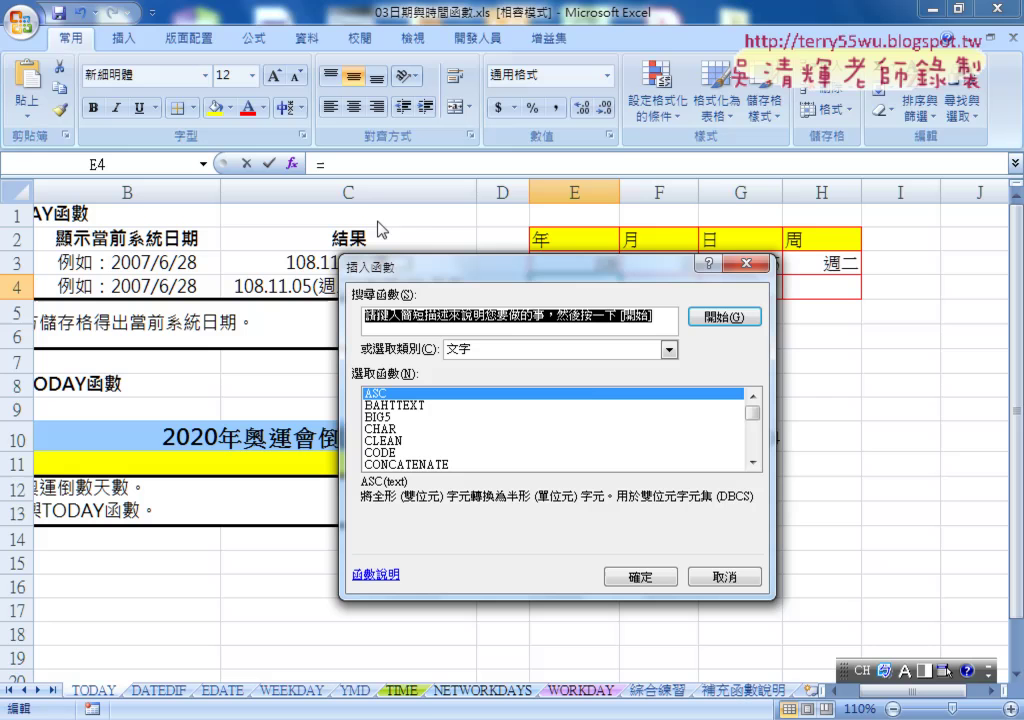
left_click_drag(752, 413, 752, 434)
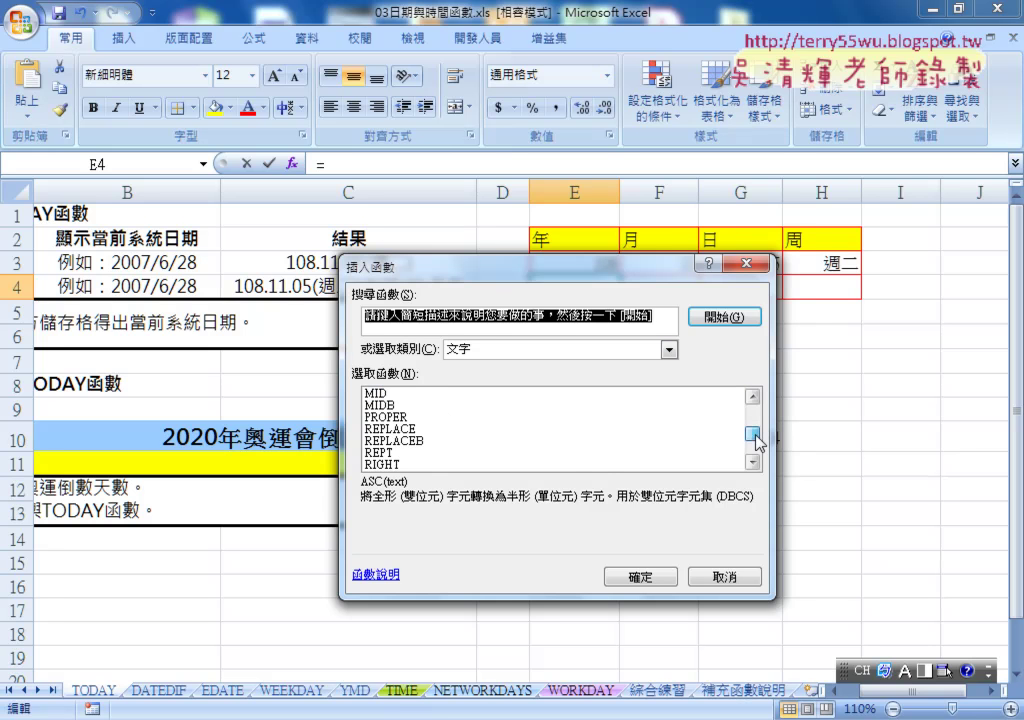
left_click(755, 462)
left_click(755, 462)
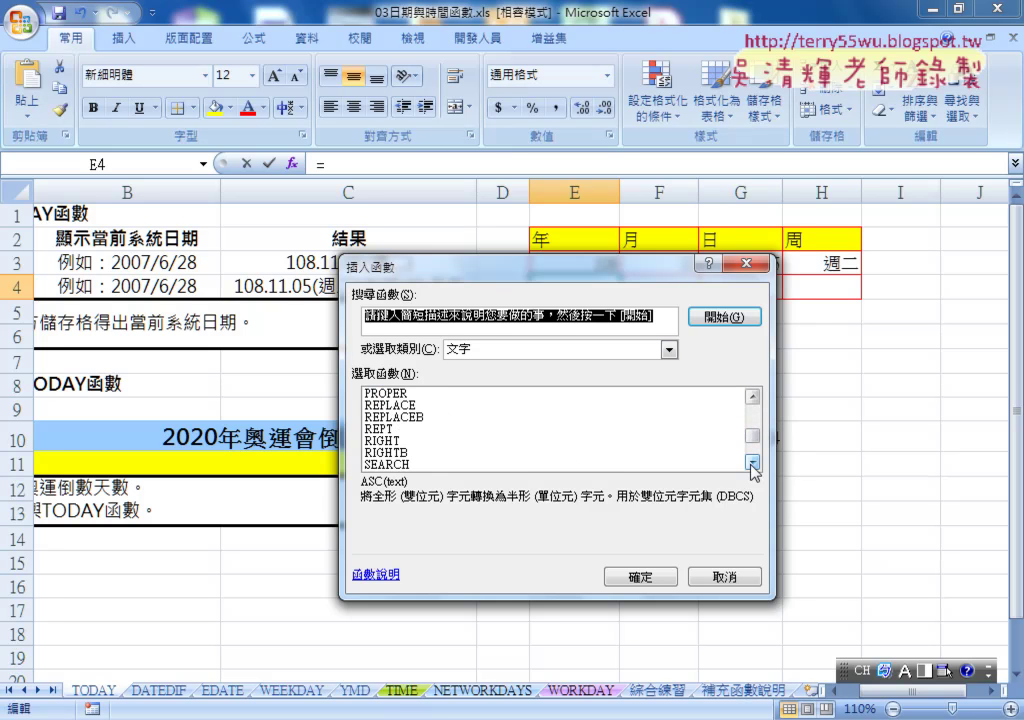
left_click(755, 462)
left_click(755, 462)
left_click(755, 462)
left_click(755, 462)
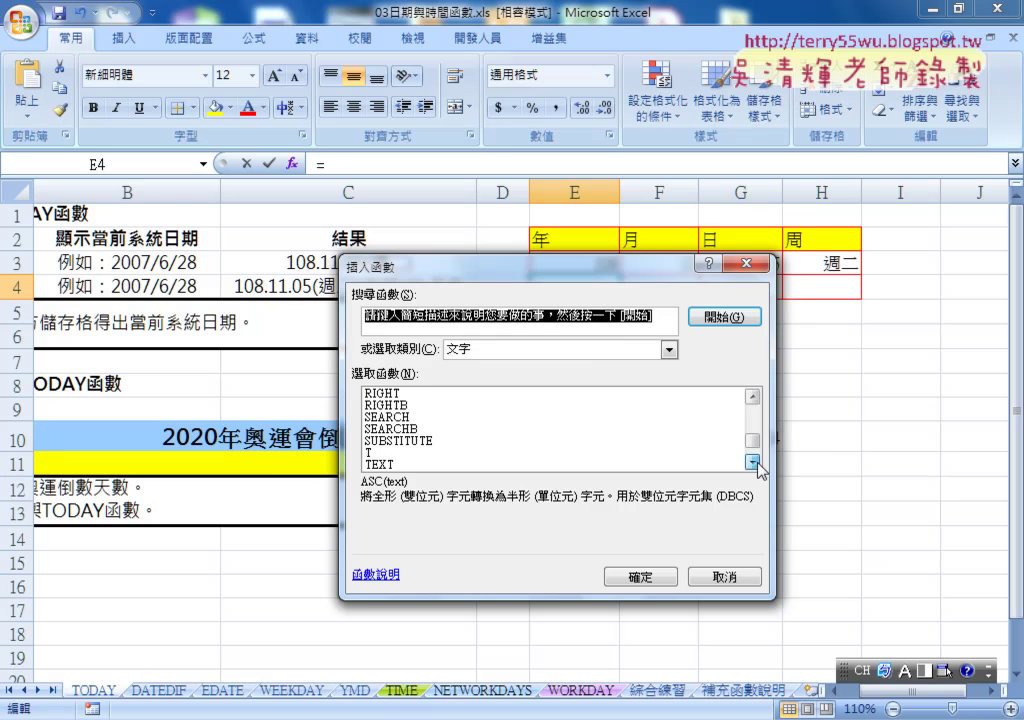
double_click(577, 465)
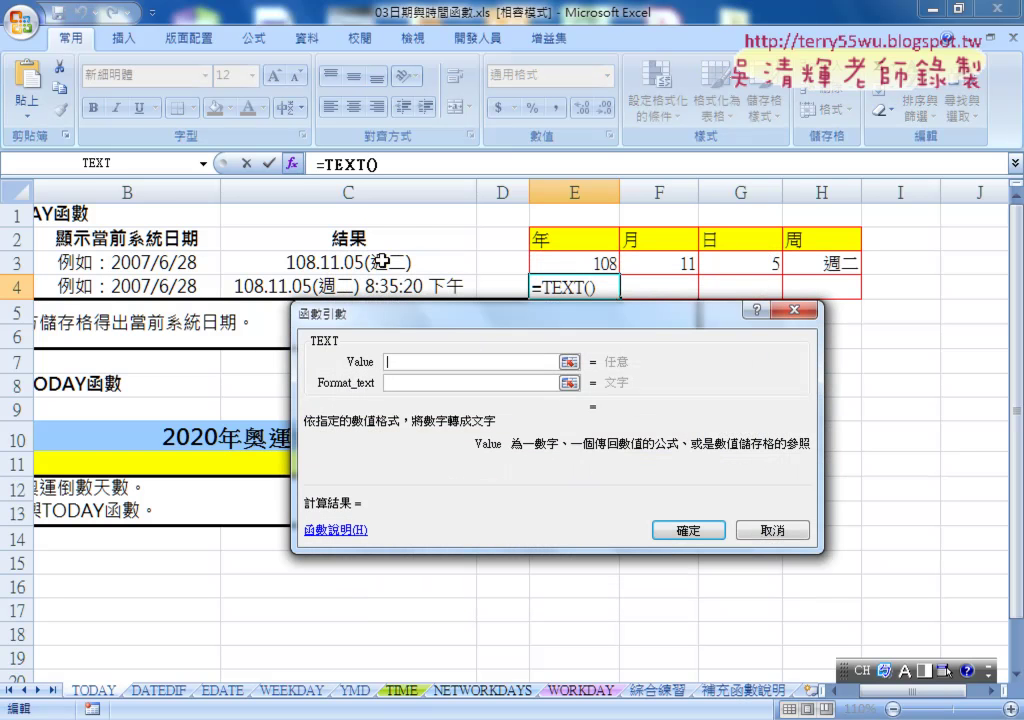
- Set TEXT's Value to C3 and Format_text to "[$-404]e.mm.dd(aaa);@" to show 108.11.05(週二)
left_click(348, 262)
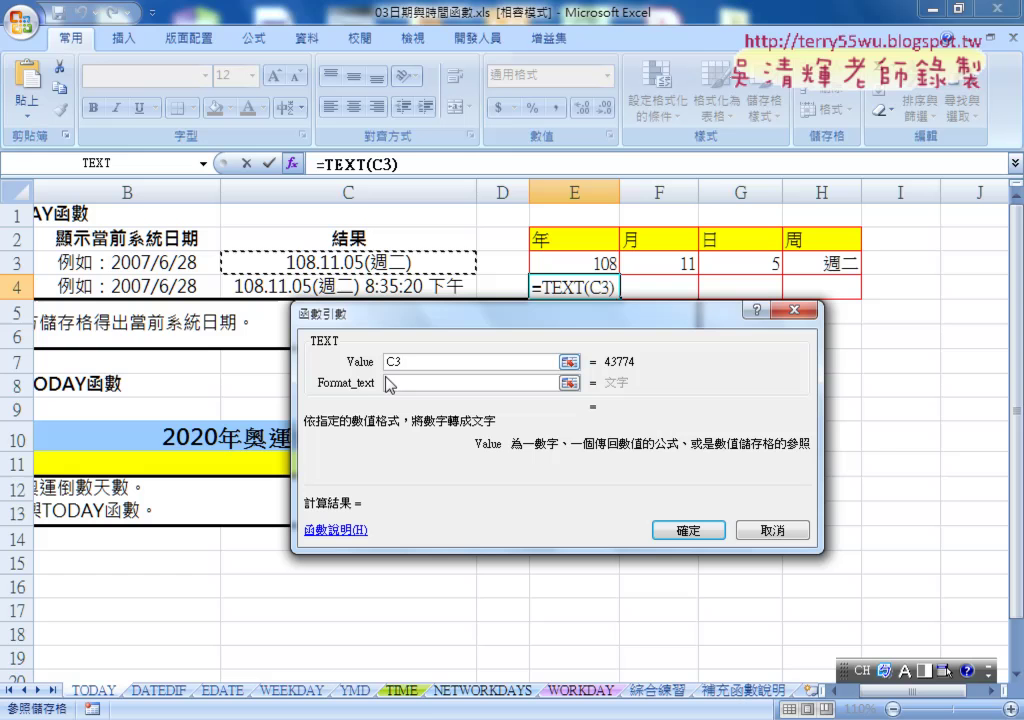
left_click(420, 383)
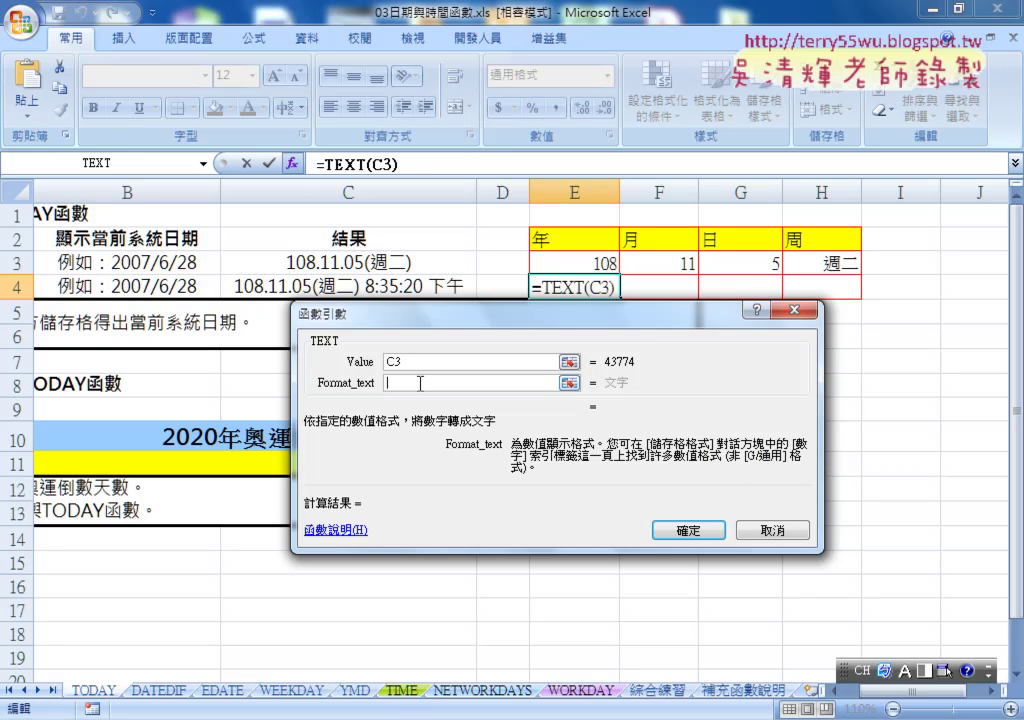
type("\"")
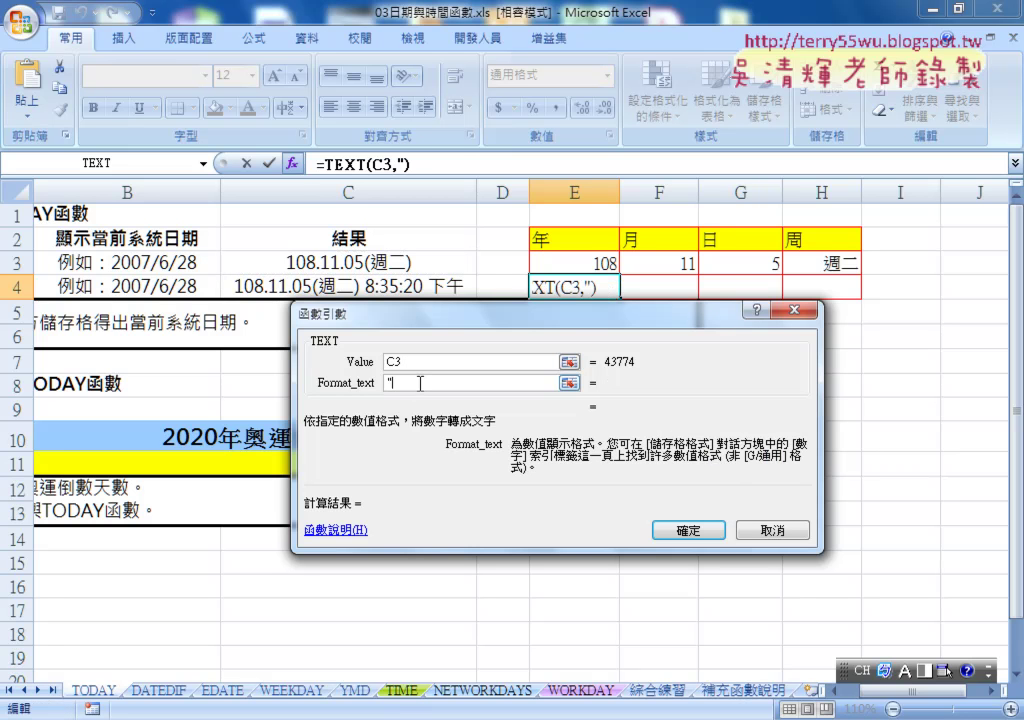
type("\"")
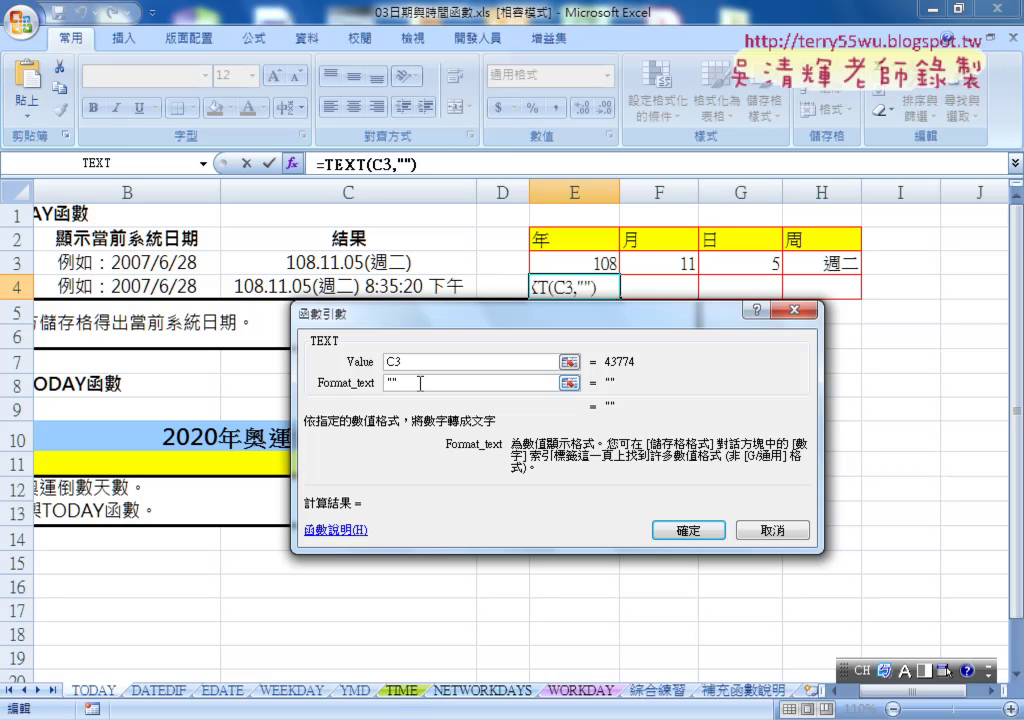
key("ctrl+v")
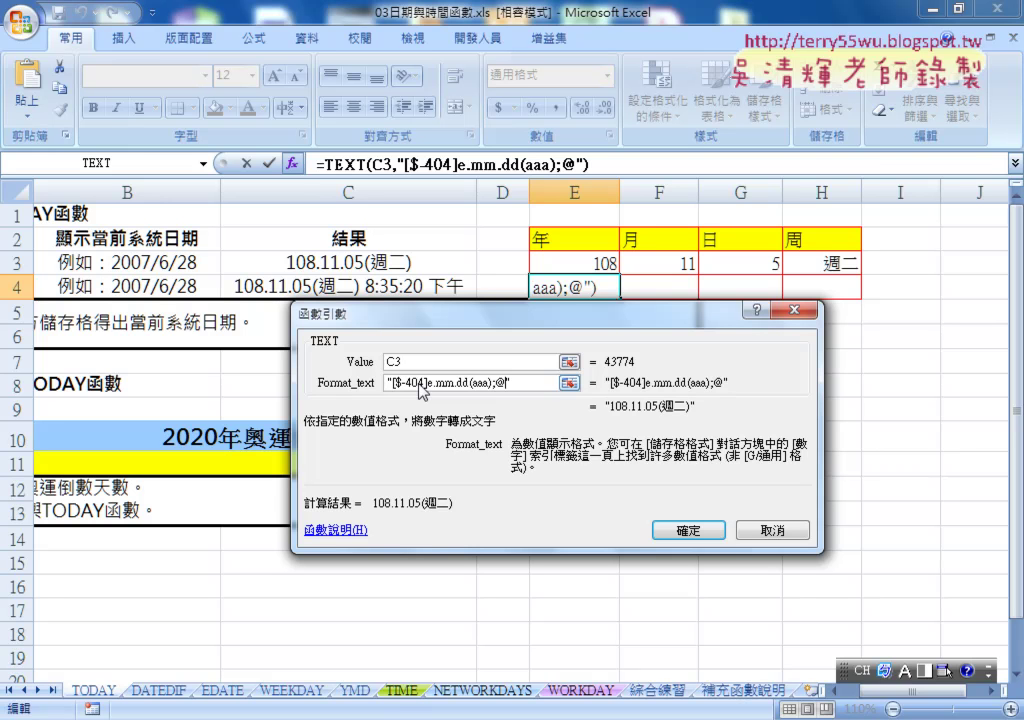
key("shift")
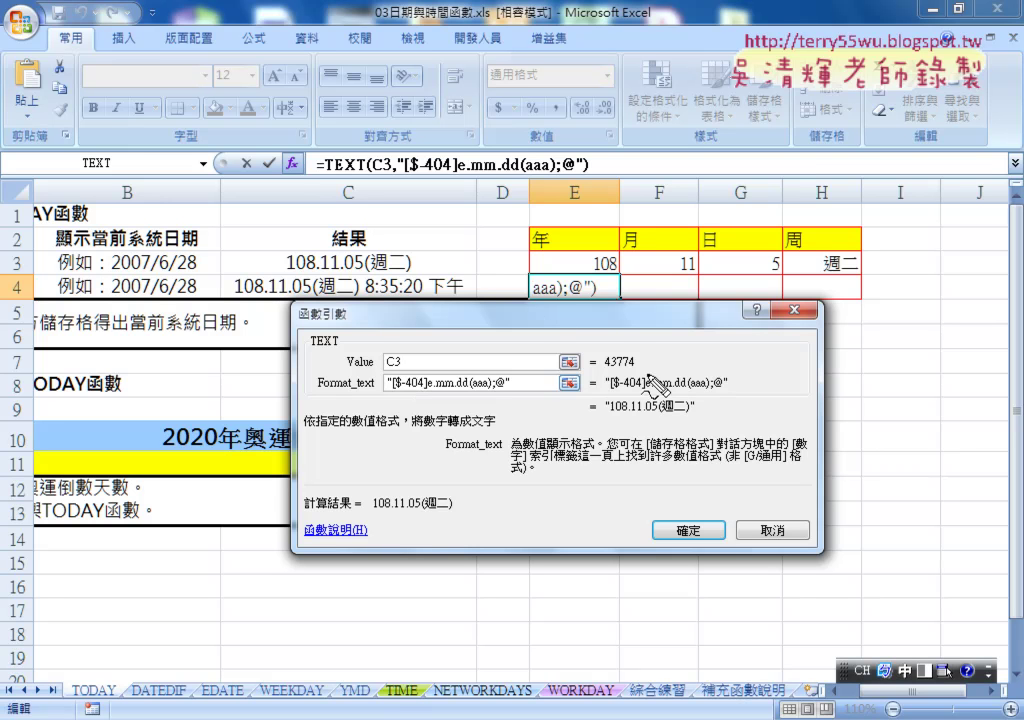
left_click_drag(612, 353, 697, 423)
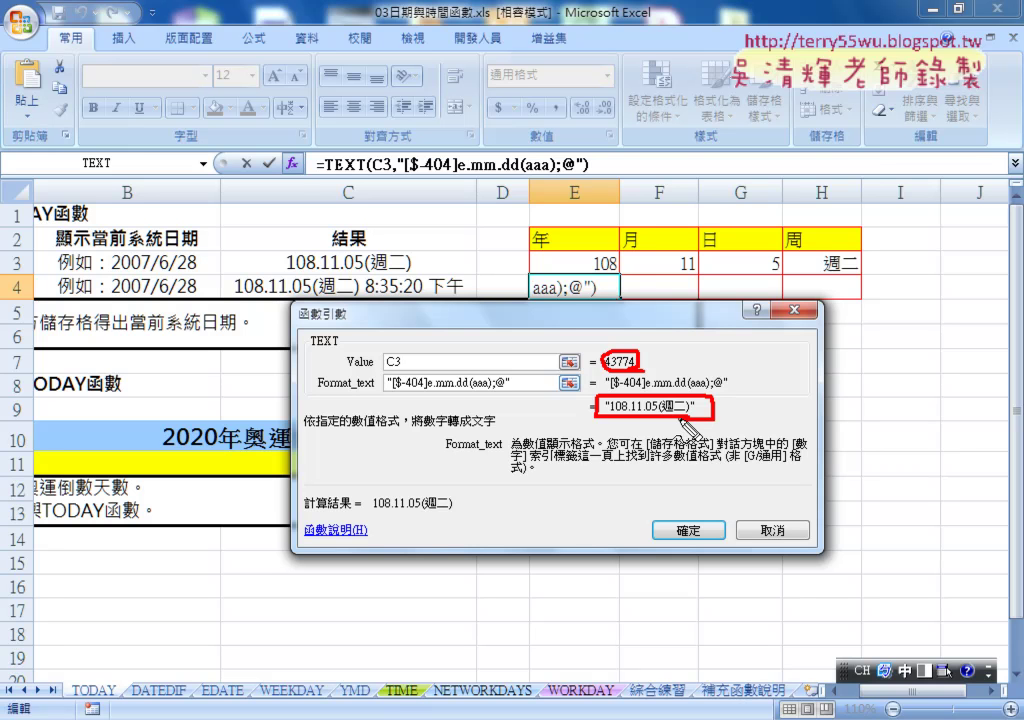
key("Escape")
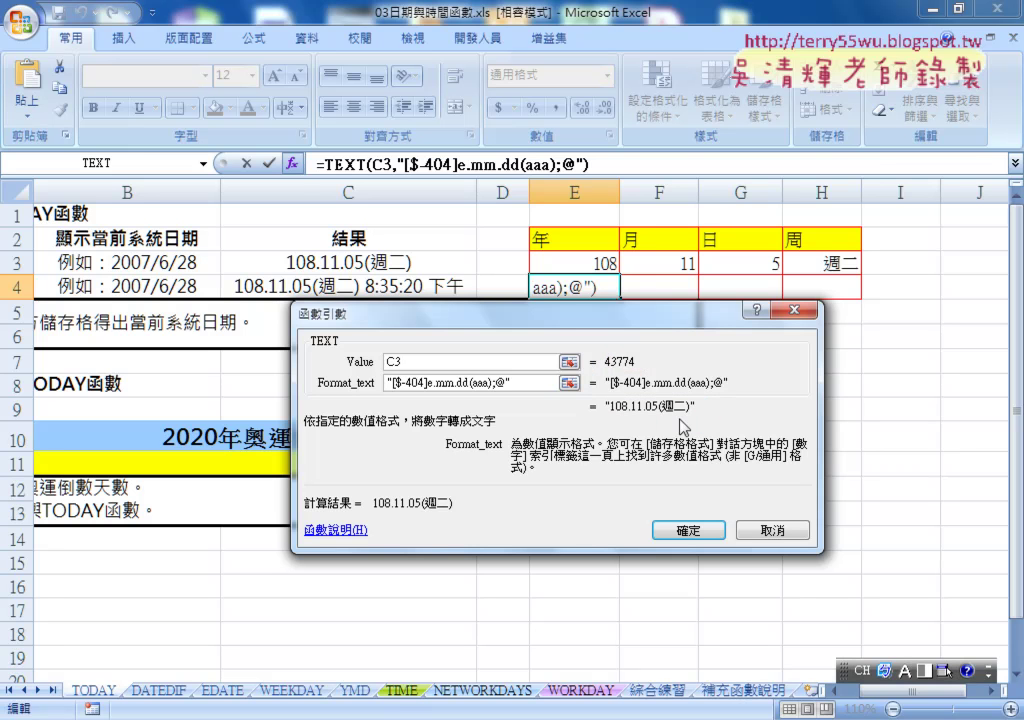
left_click(696, 528)
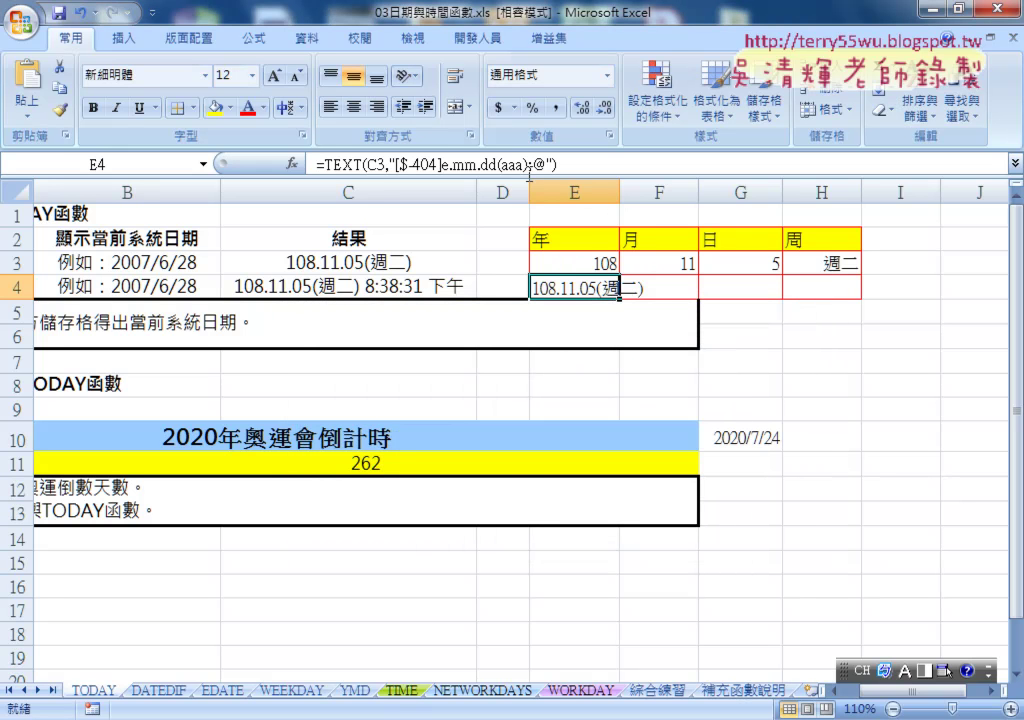
- Change E4 to =LEFT(TEXT(C3,"[$-404]e.mm.dd(aaa);@"),3) so it shows the year 108
left_click_drag(320, 164, 562, 165)
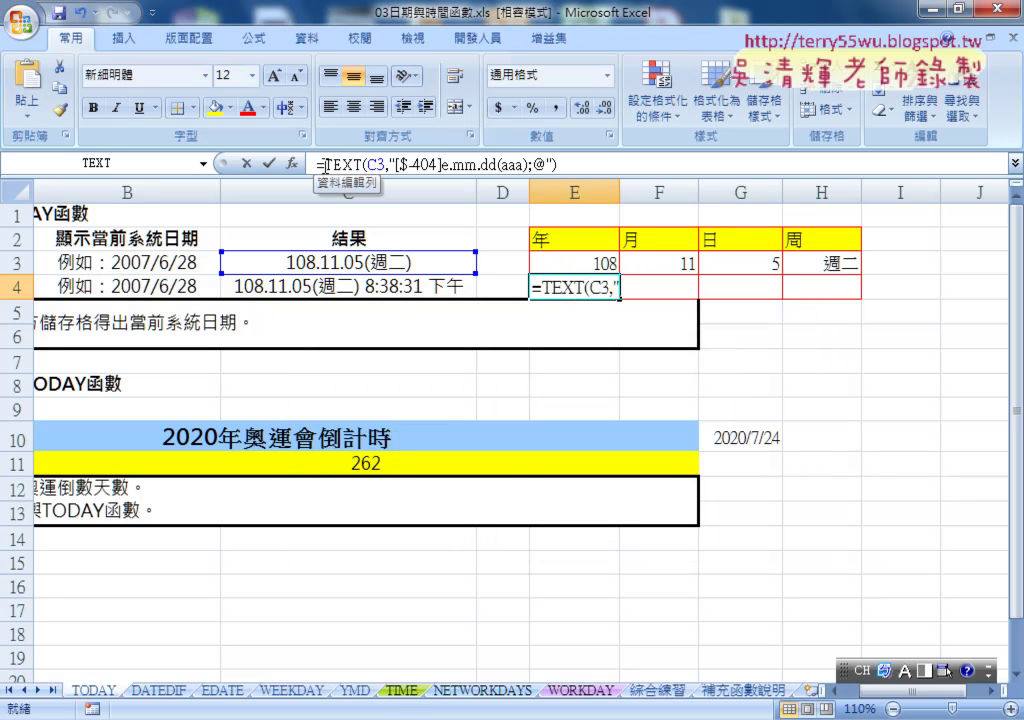
right_click(504, 166)
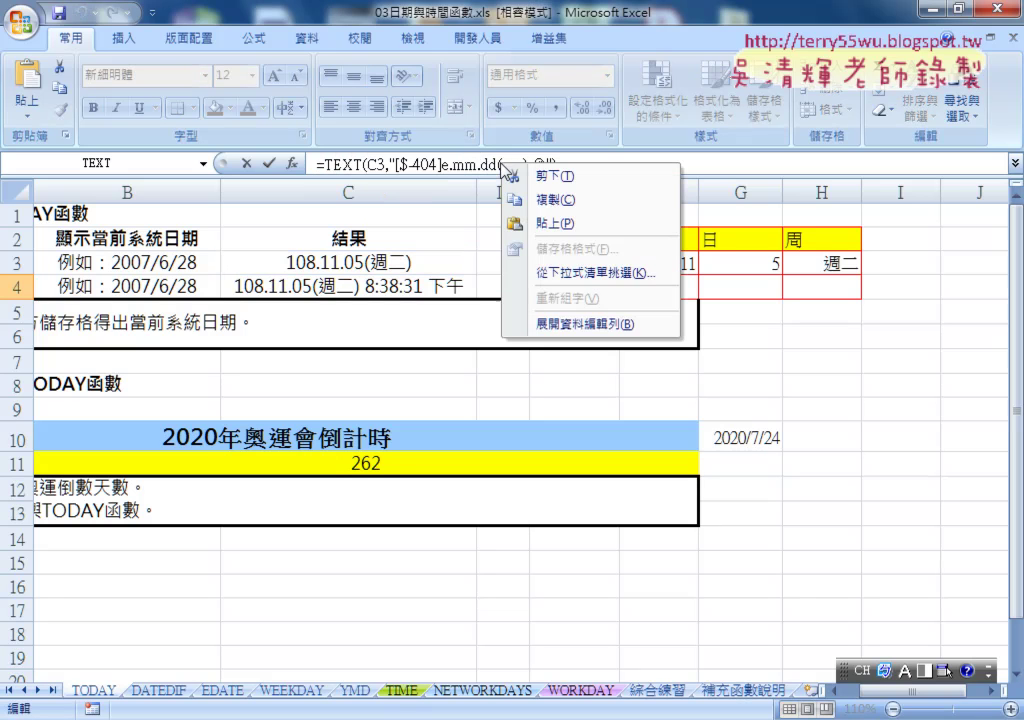
left_click(560, 176)
left_click(292, 163)
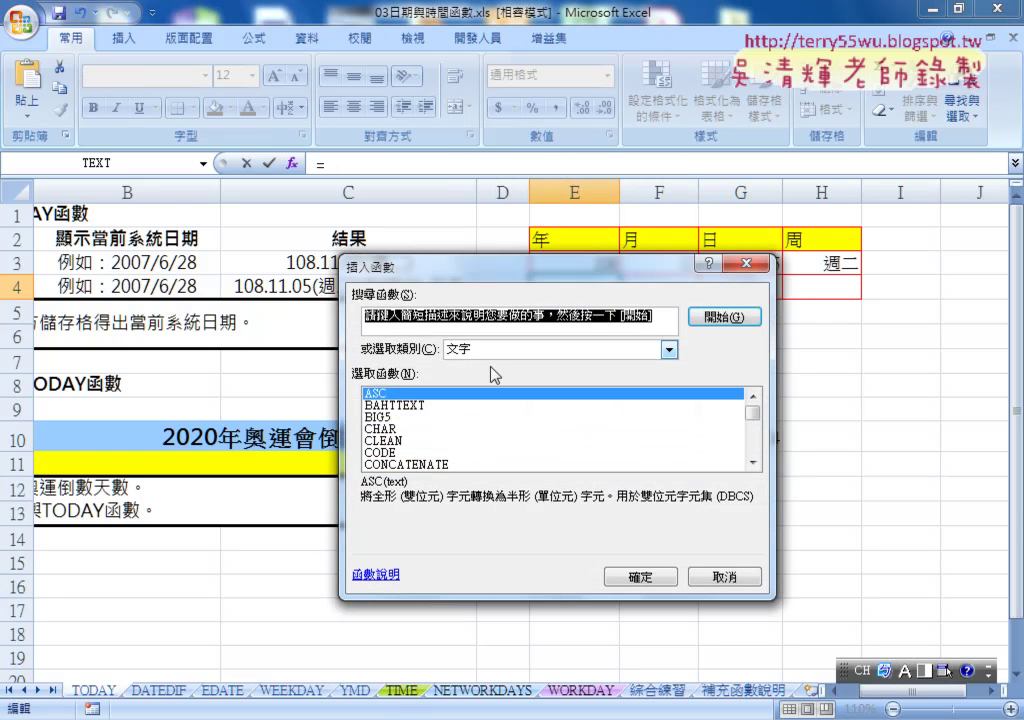
left_click_drag(752, 412, 757, 437)
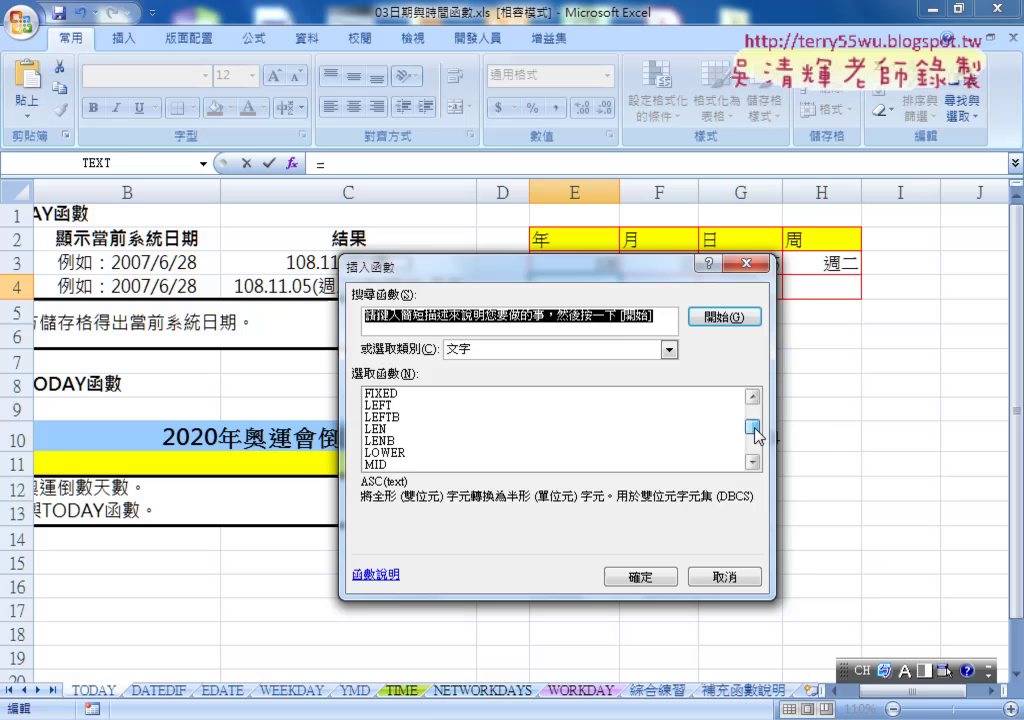
double_click(420, 406)
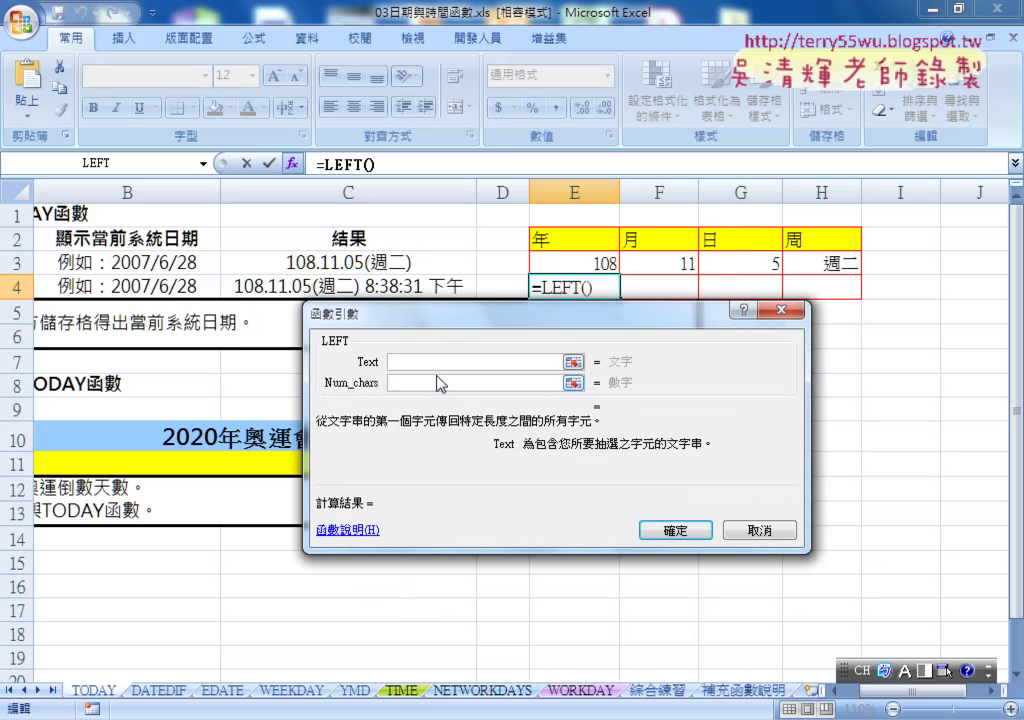
right_click(400, 361)
left_click(434, 411)
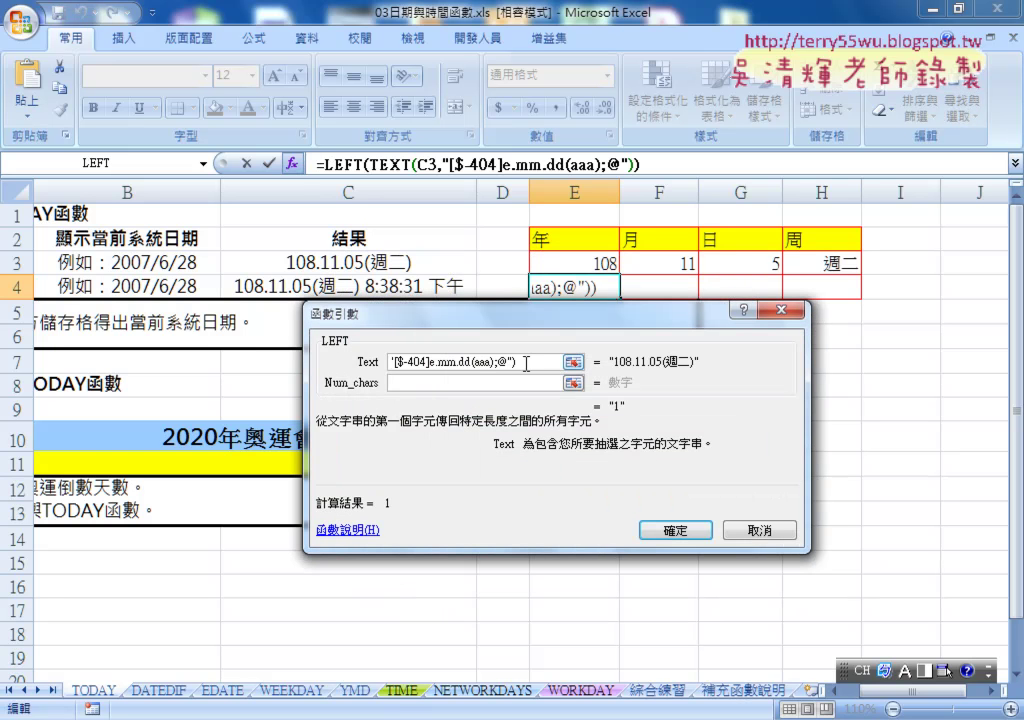
left_click_drag(526, 364, 338, 359)
left_click(440, 383)
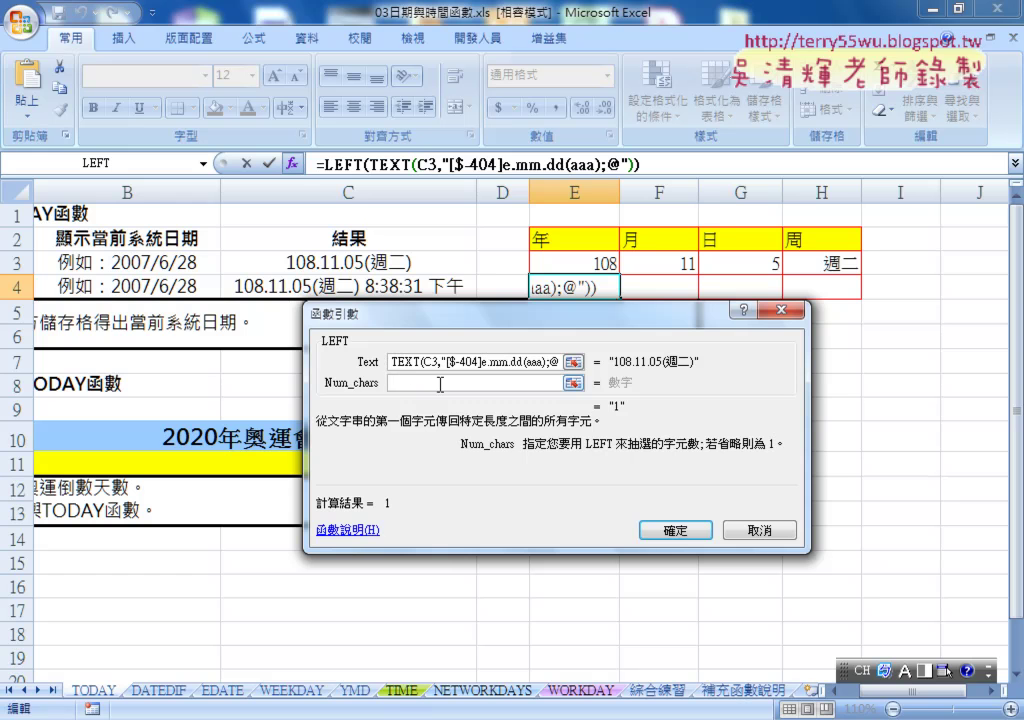
type("3")
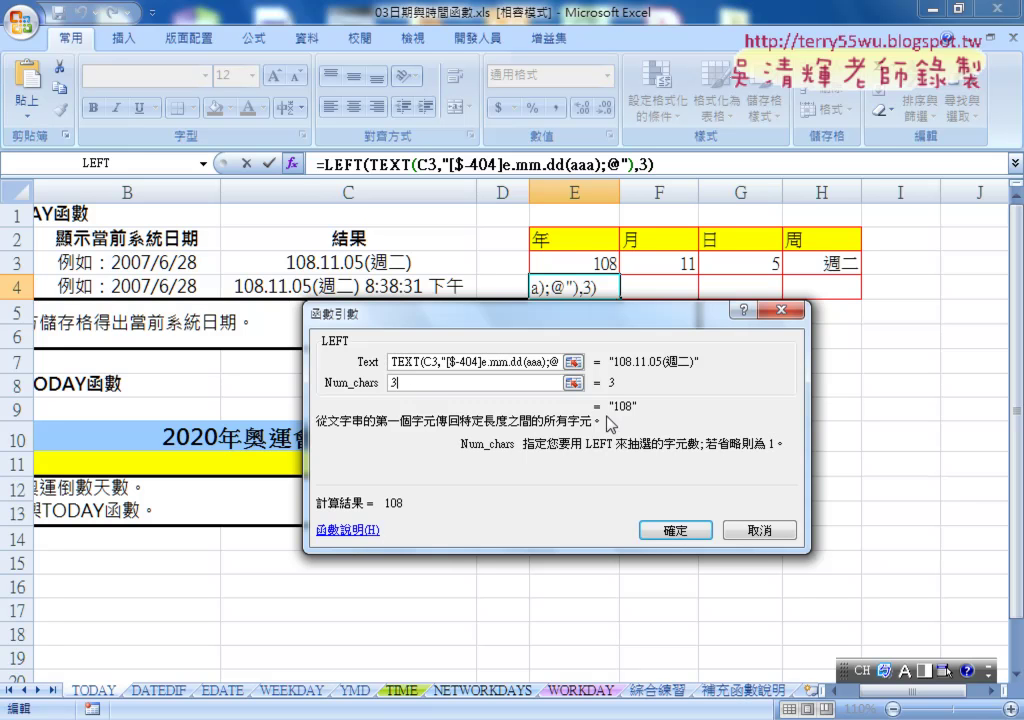
left_click(666, 524)
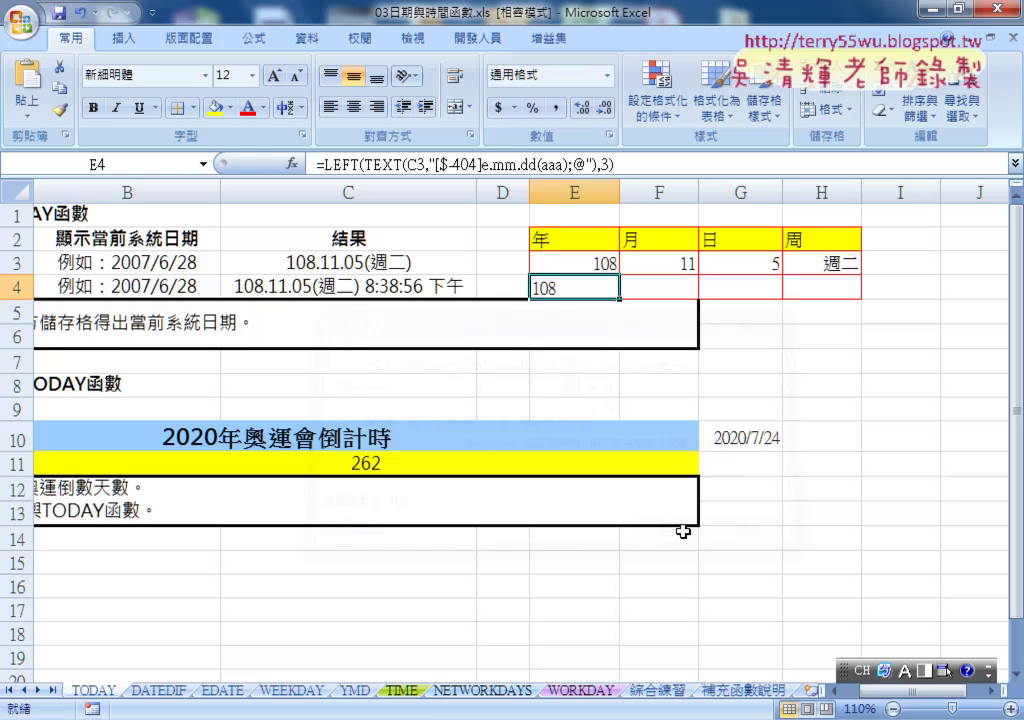
- Copy E4's LEFT(TEXT(...),3) formula into F4
left_click(657, 286)
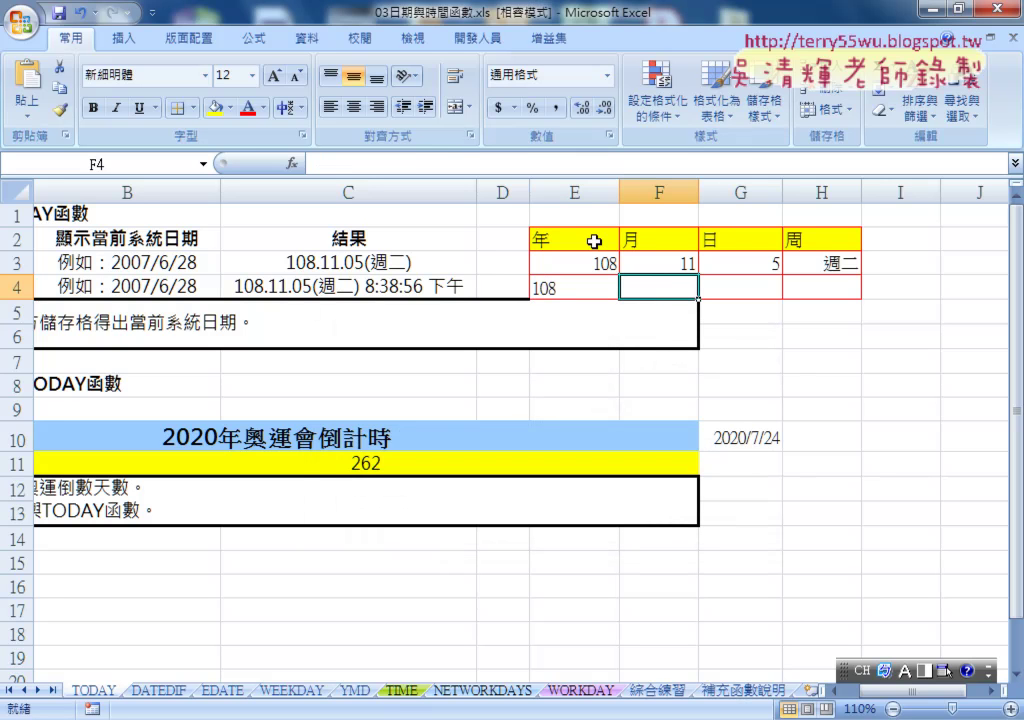
left_click(560, 285)
left_click(624, 160)
left_click_drag(624, 160, 316, 162)
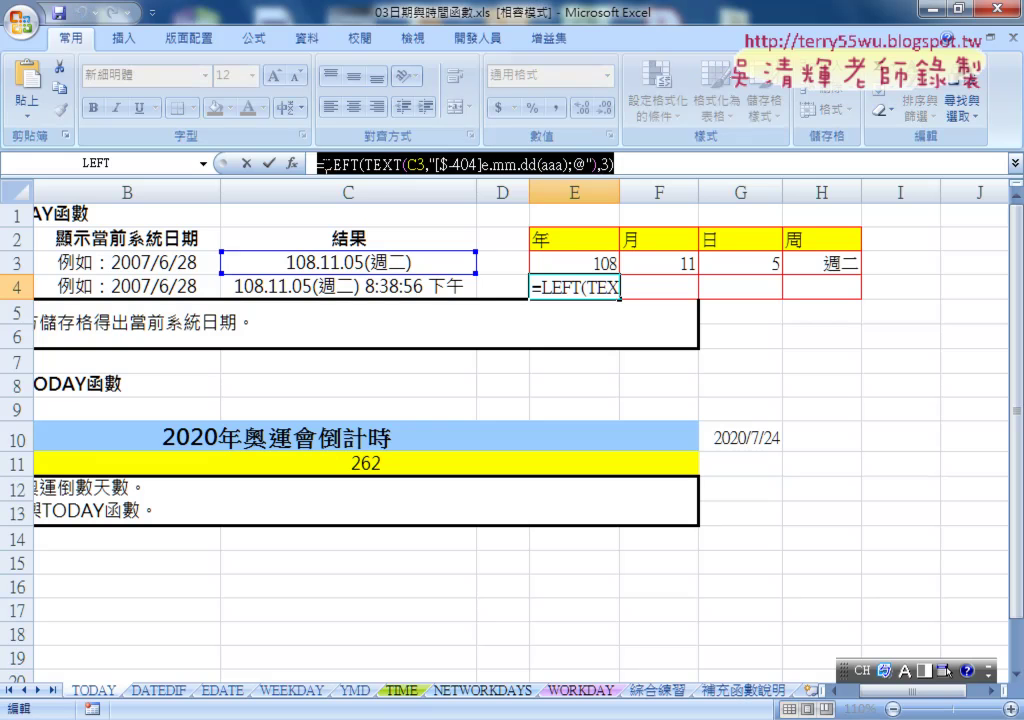
right_click(354, 168)
left_click(393, 202)
left_click(245, 162)
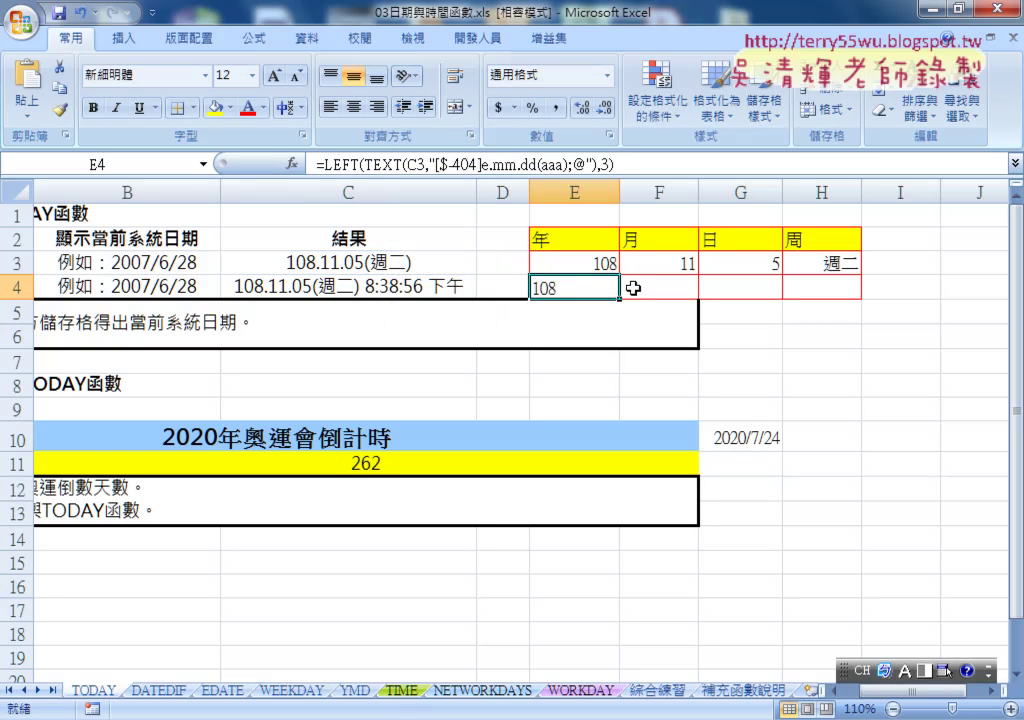
left_click(633, 286)
right_click(487, 165)
left_click(507, 226)
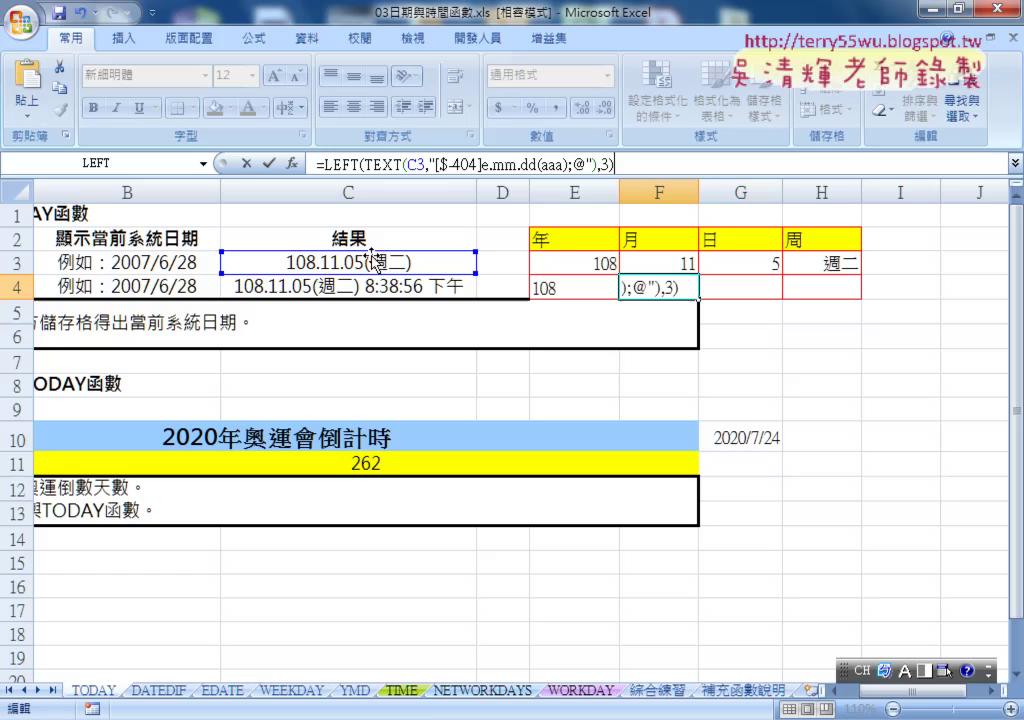
- Replace LEFT with MID and 3 with 5,2 in F4's formula to return month 11
double_click(330, 163)
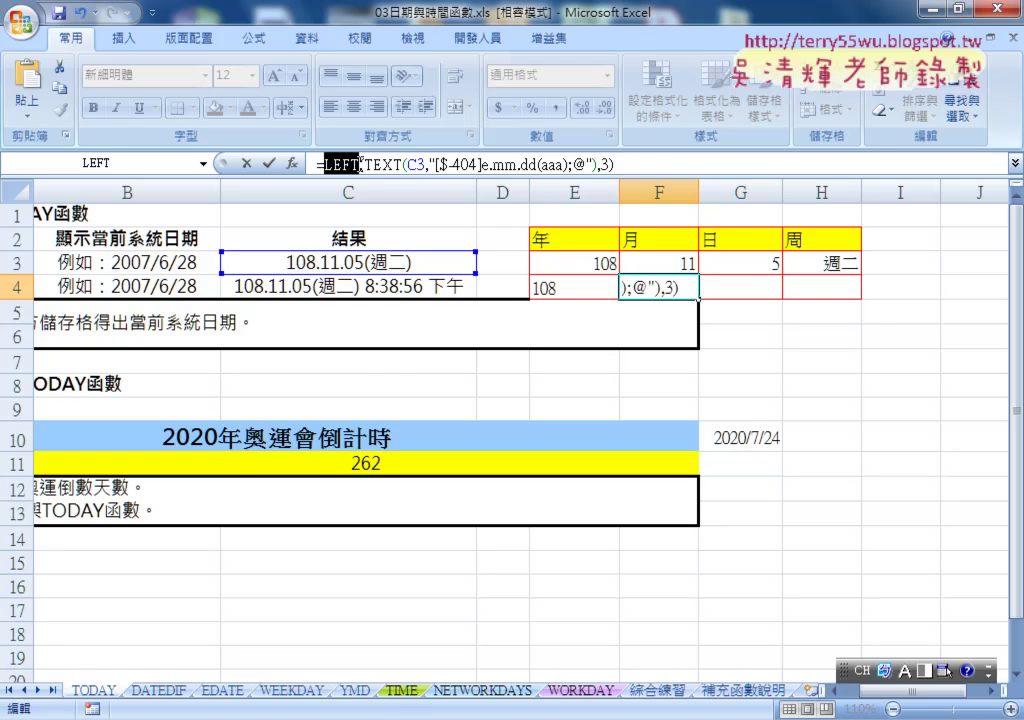
type("m")
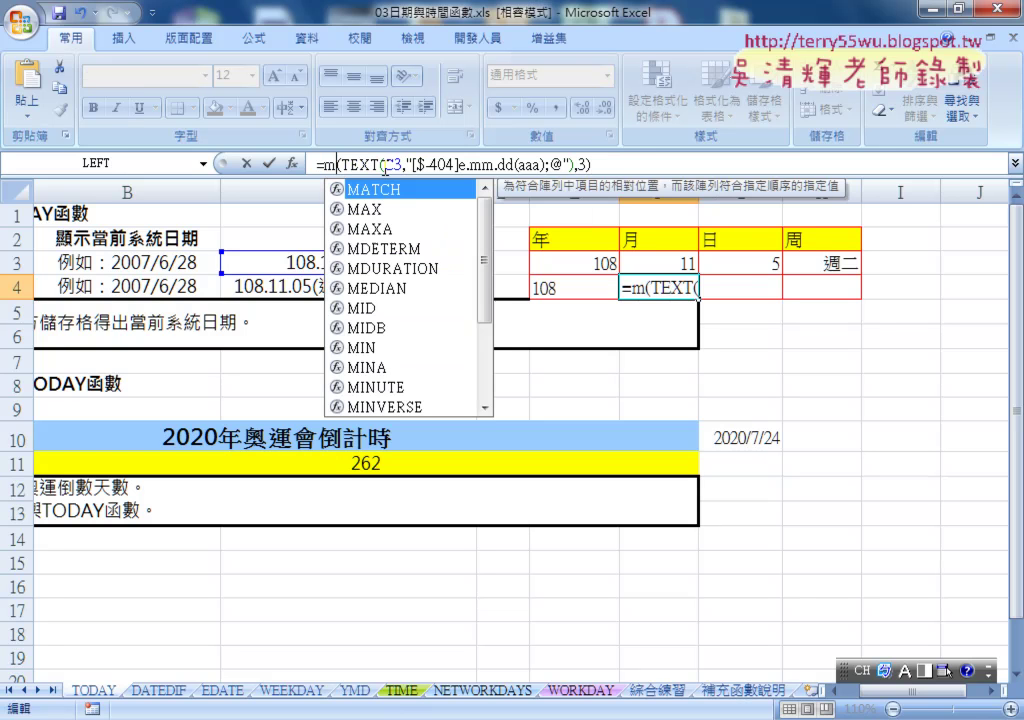
type("id")
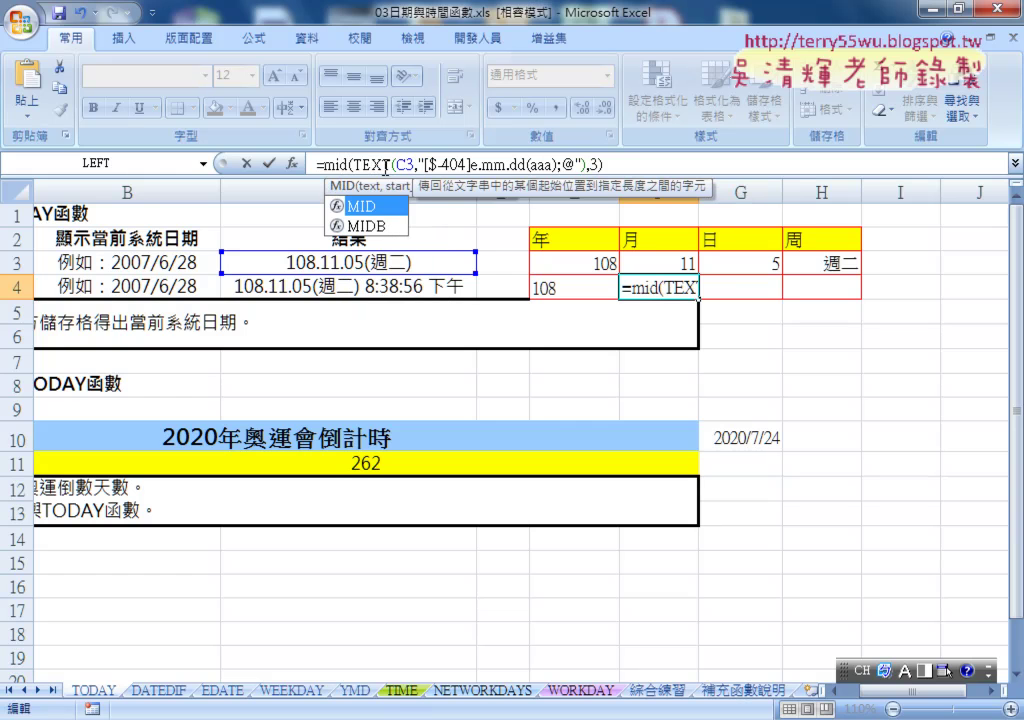
double_click(596, 163)
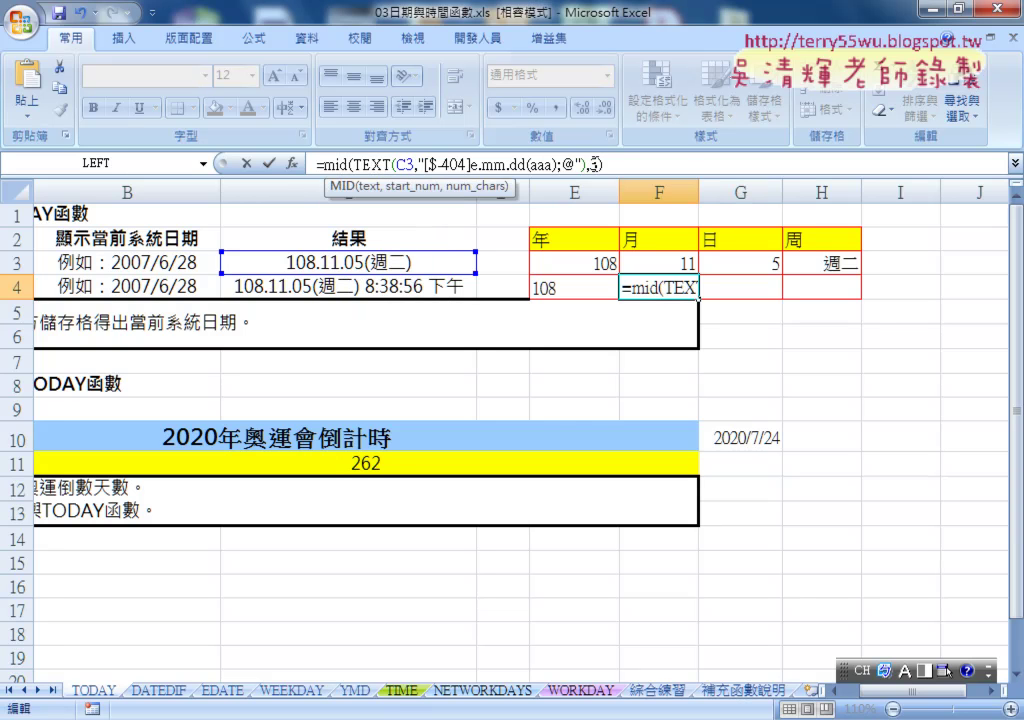
type("5")
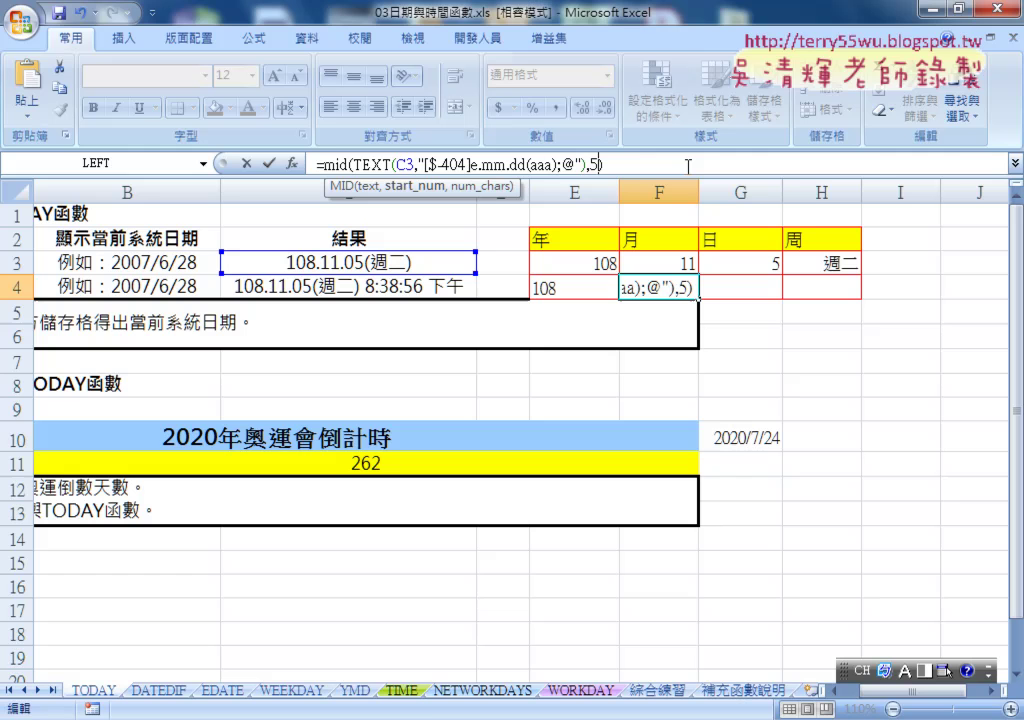
type(",")
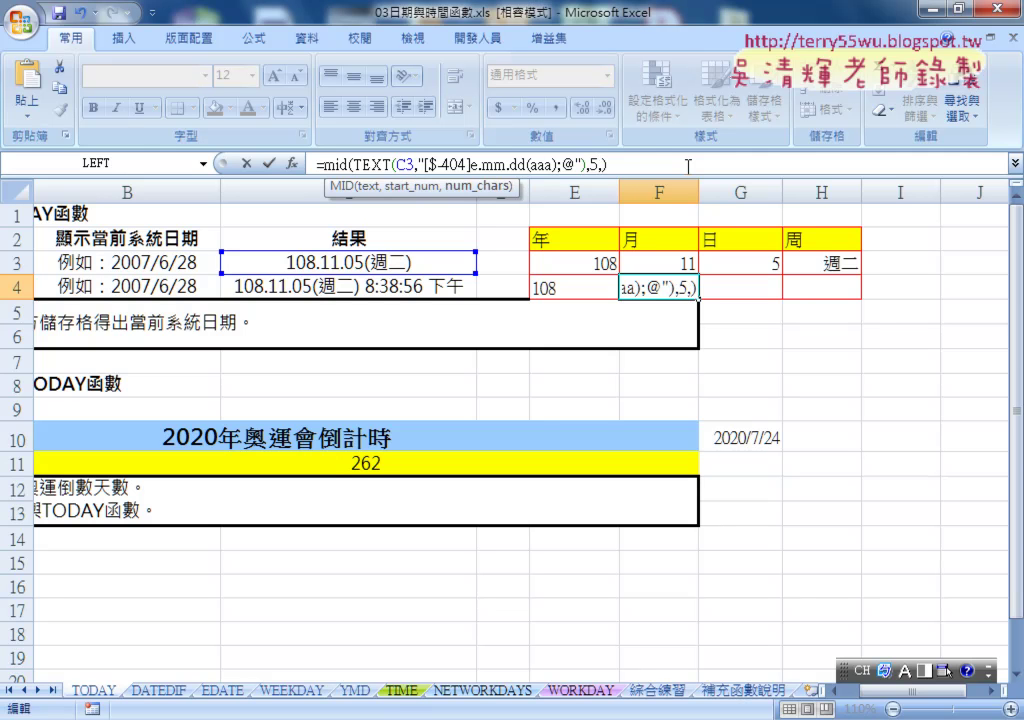
type("2")
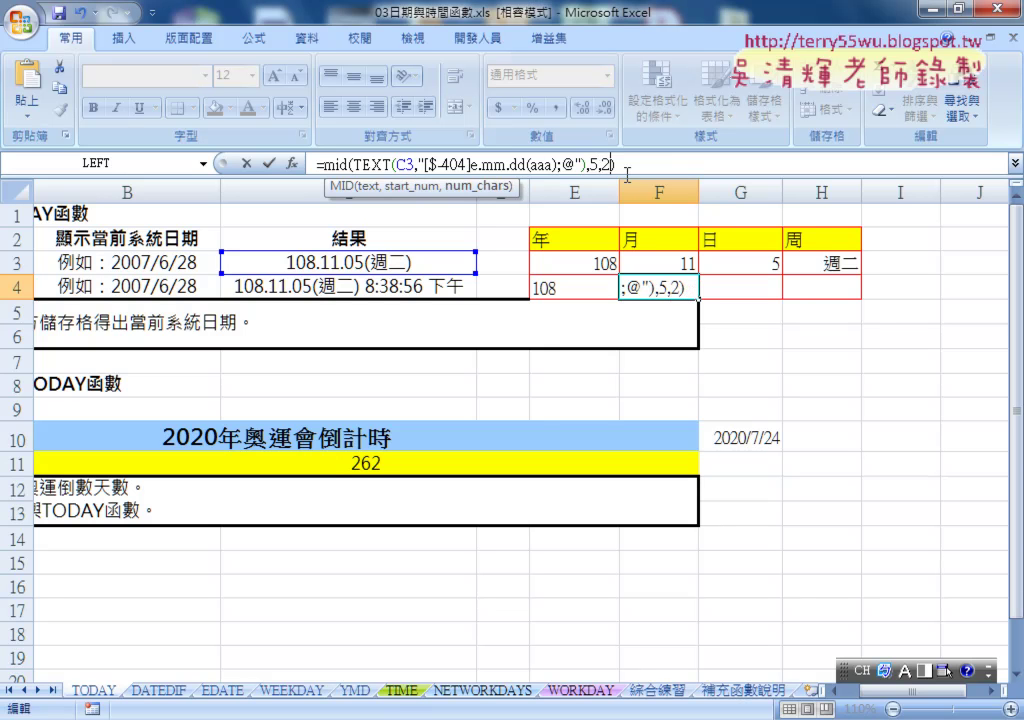
left_click_drag(597, 163, 612, 163)
left_click(268, 163)
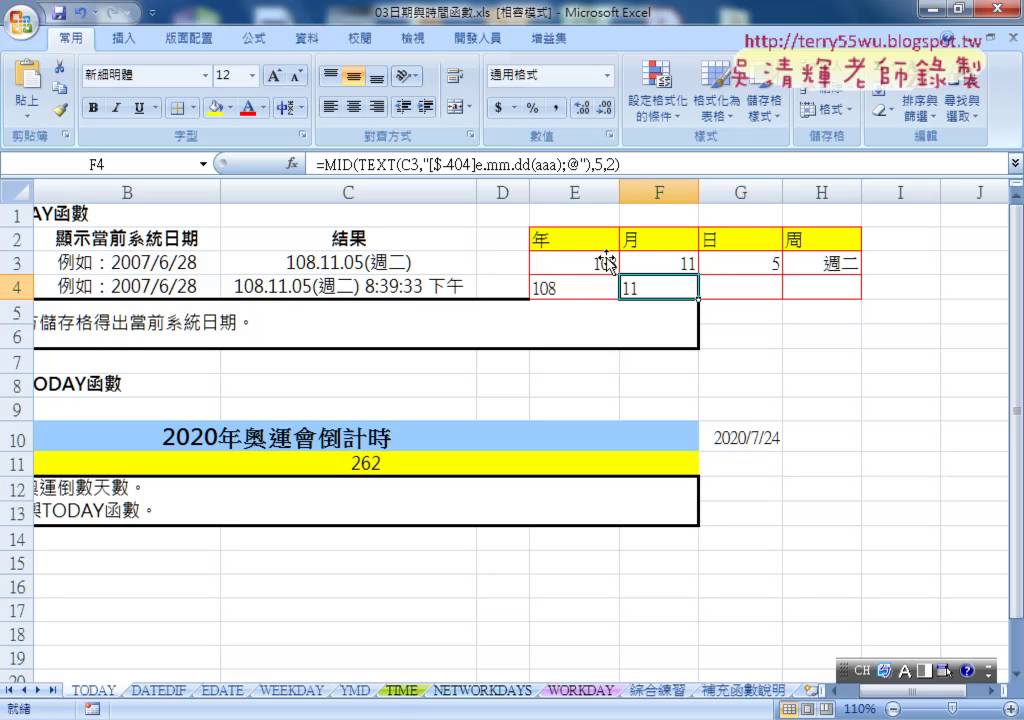
- Copy F4's MID formula into G4 with start position 8 to return the day 05
left_click(342, 165)
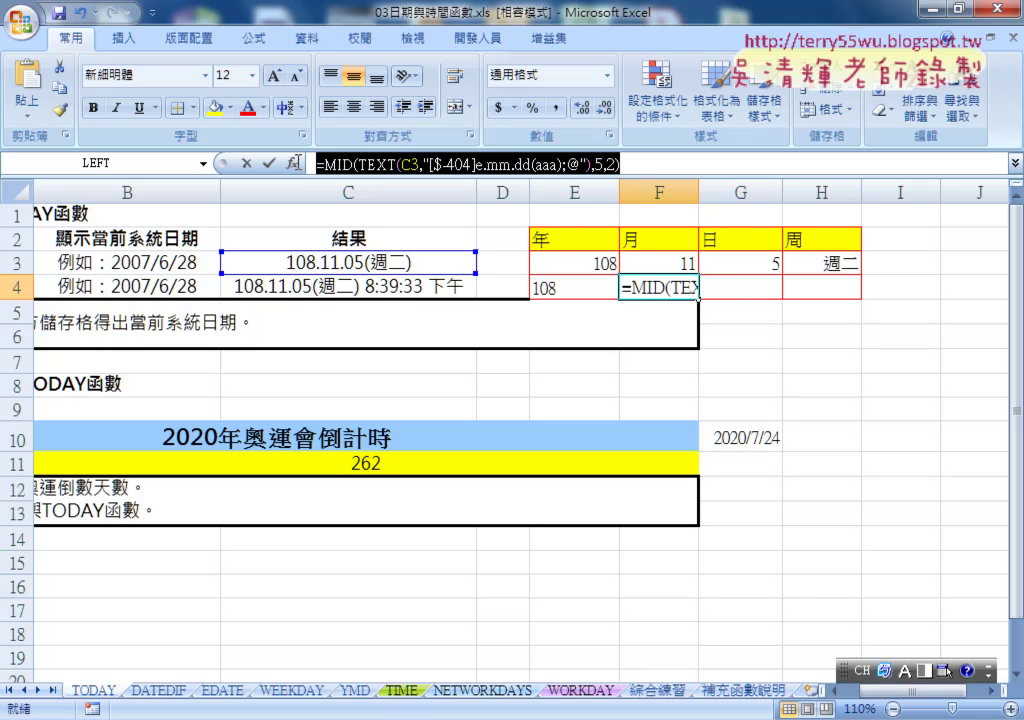
right_click(343, 172)
left_click(380, 207)
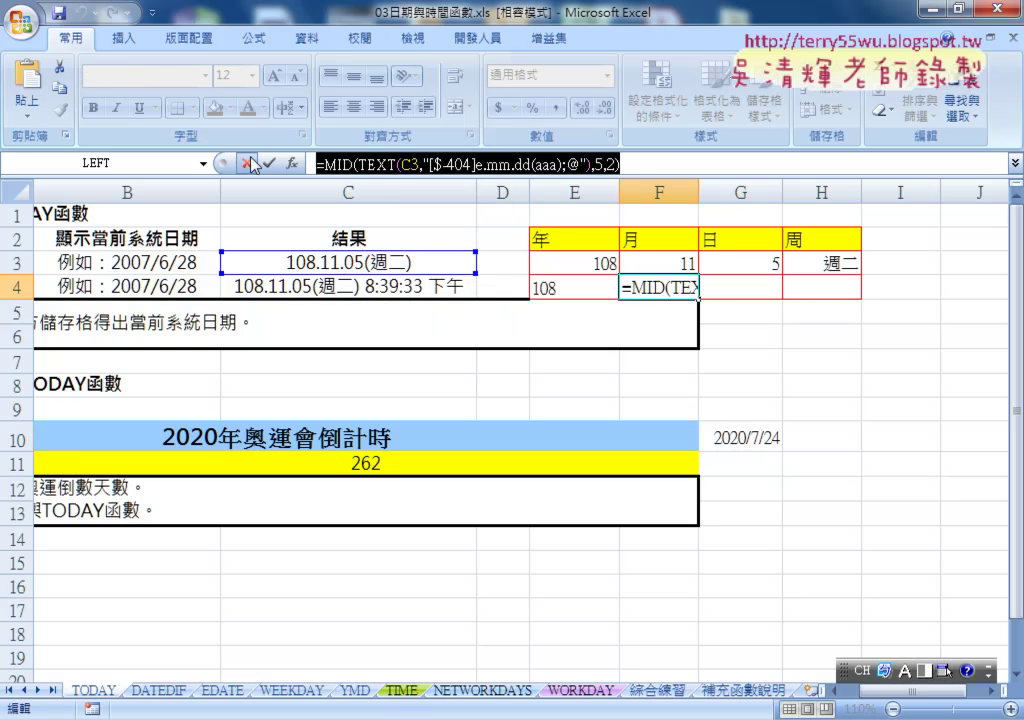
key("Escape")
left_click(734, 288)
right_click(475, 166)
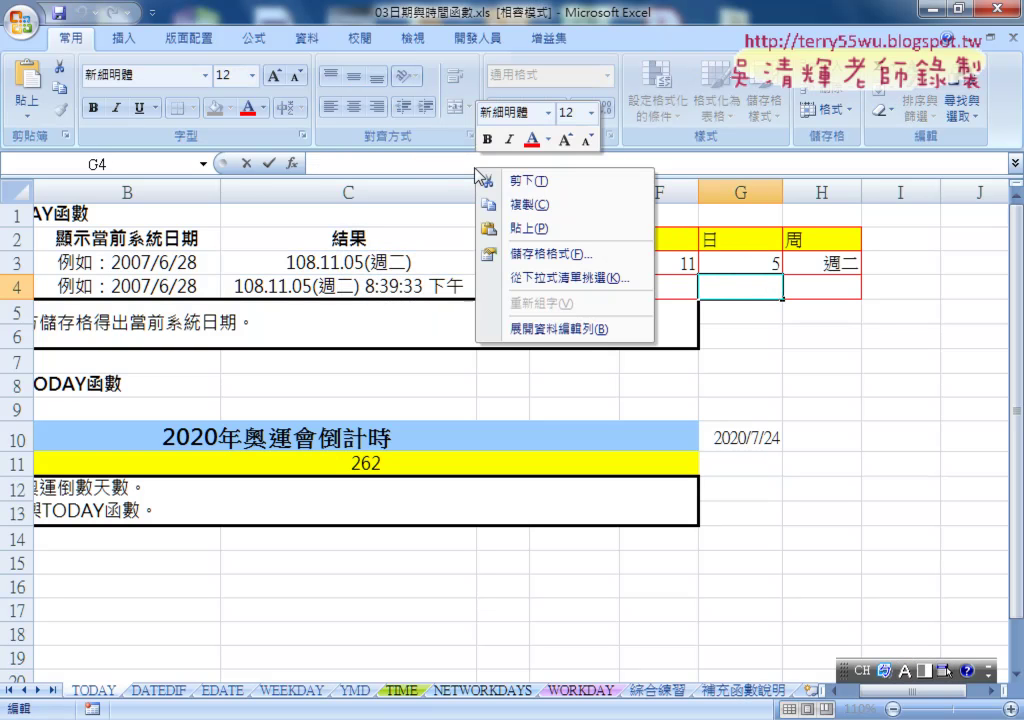
left_click(515, 226)
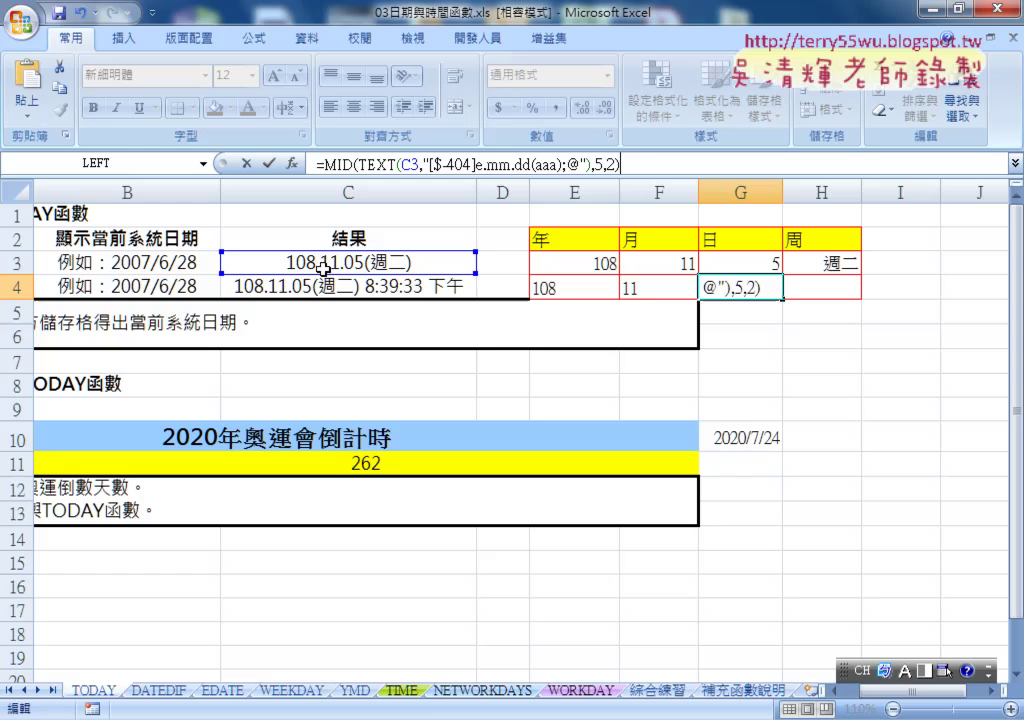
double_click(599, 164)
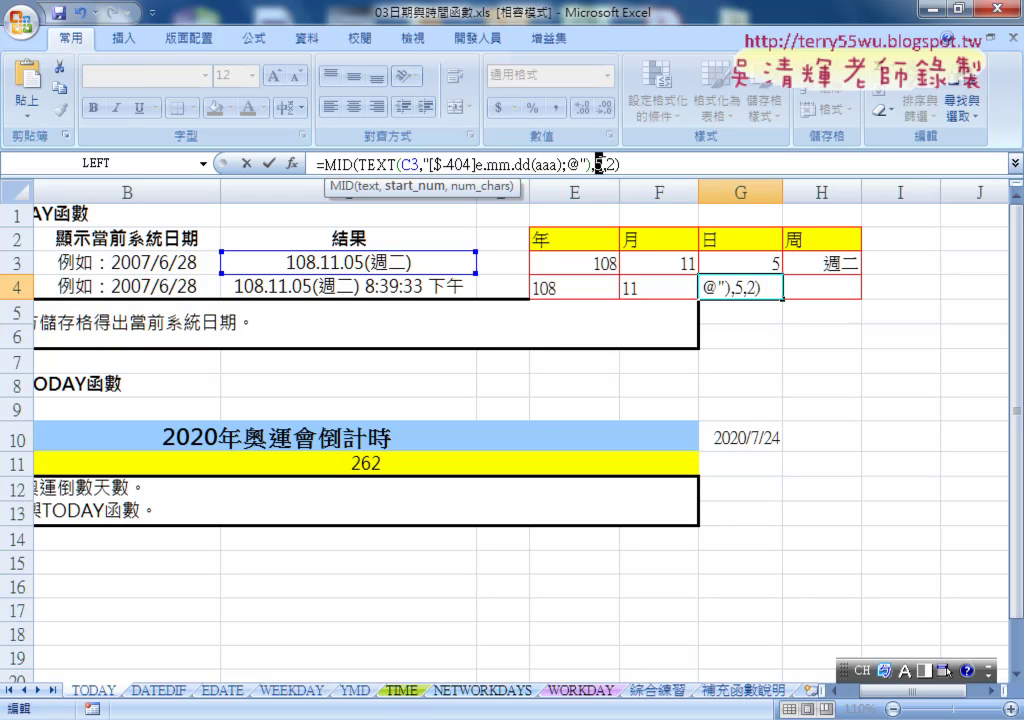
type("8")
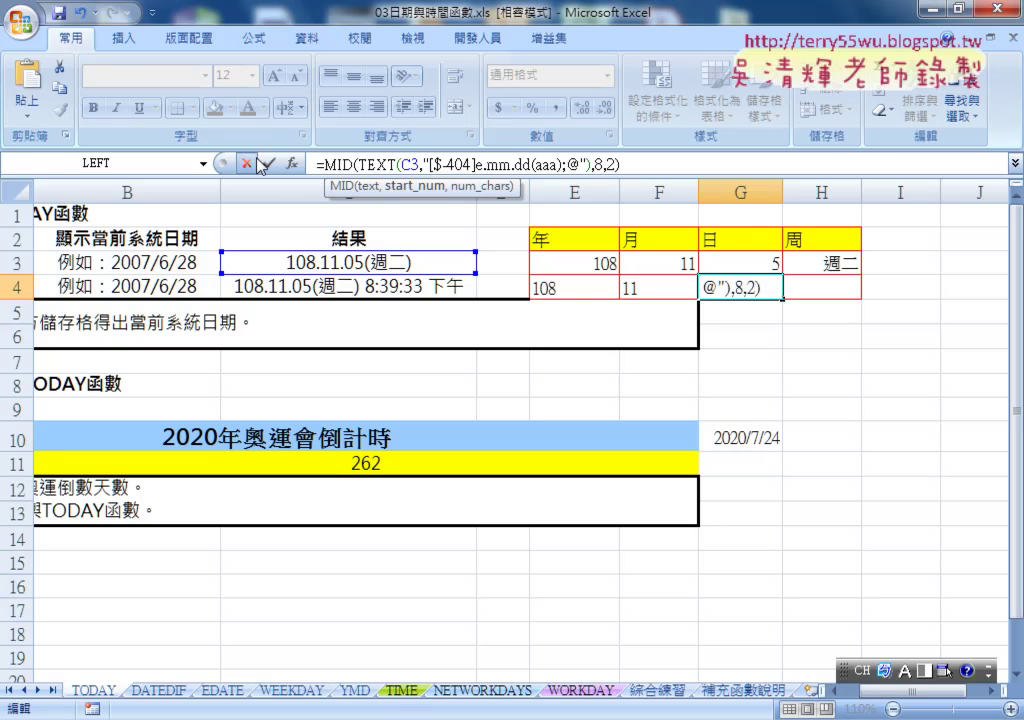
left_click(264, 163)
left_click(834, 288)
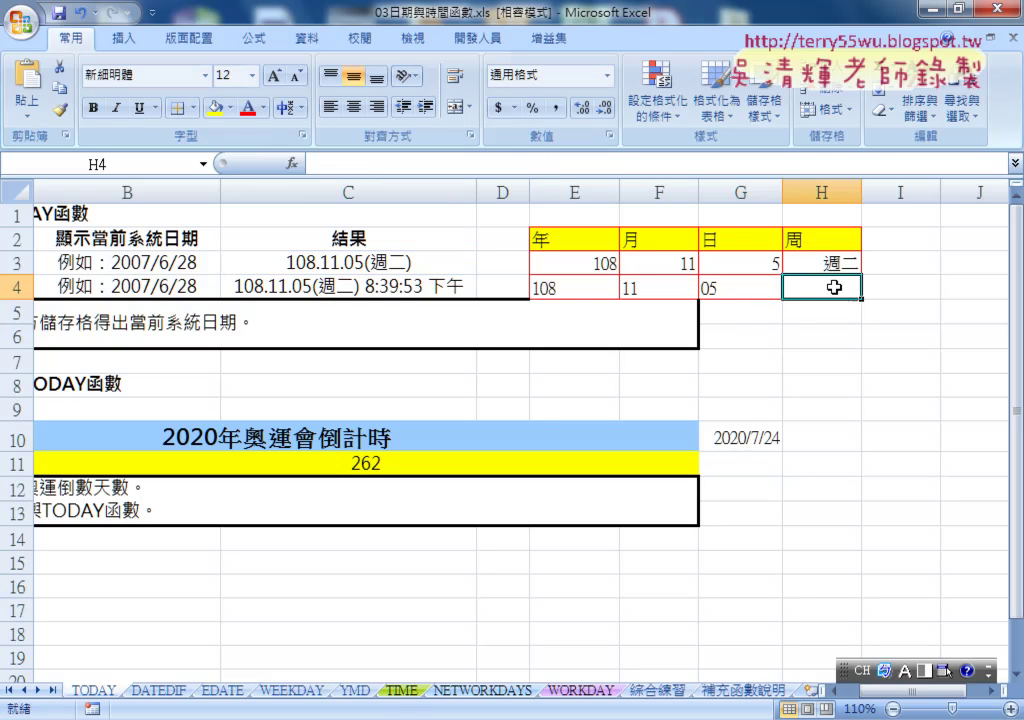
- Paste the MID formula into H4 with start position 11 to return 週二, then select E4:H4
right_click(508, 166)
left_click(558, 233)
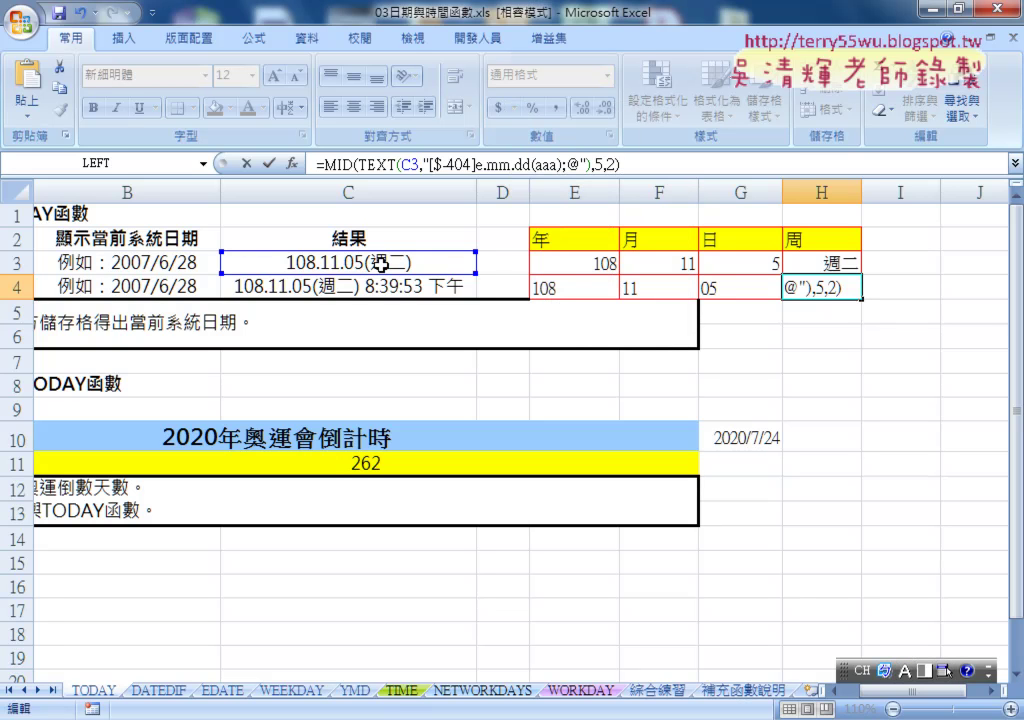
double_click(598, 164)
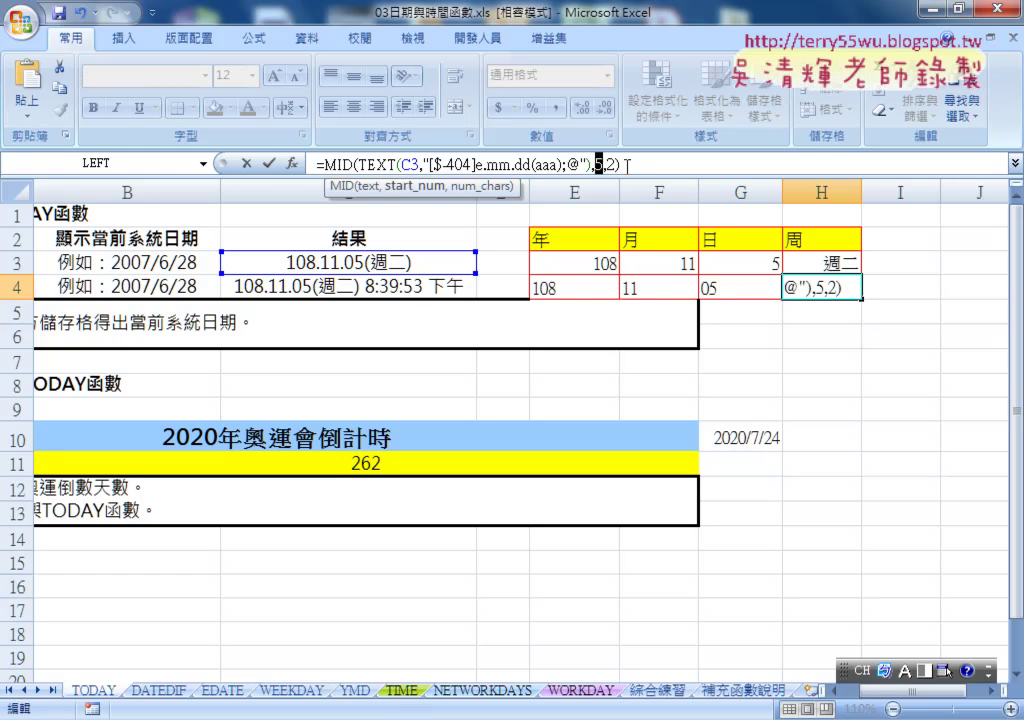
type("11")
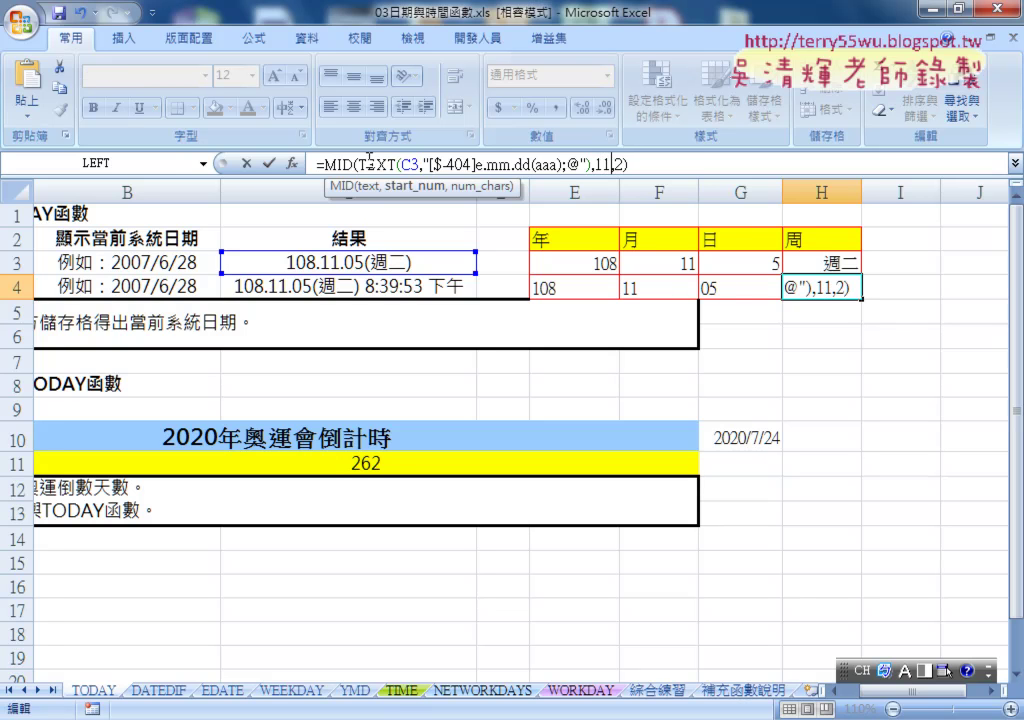
left_click(268, 163)
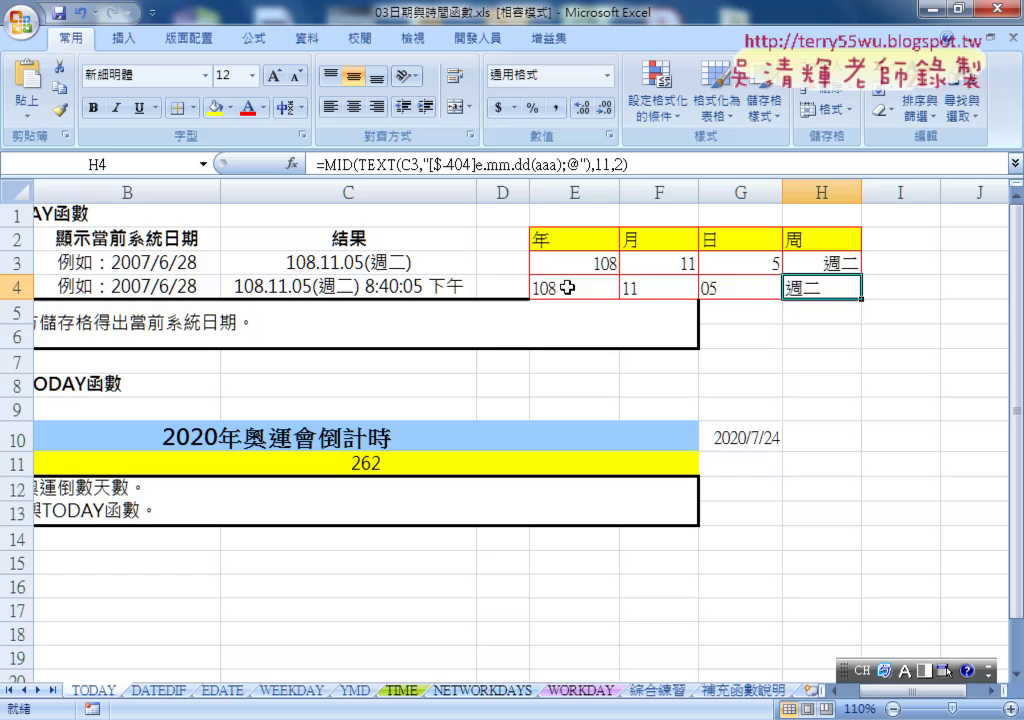
left_click_drag(567, 288, 787, 289)
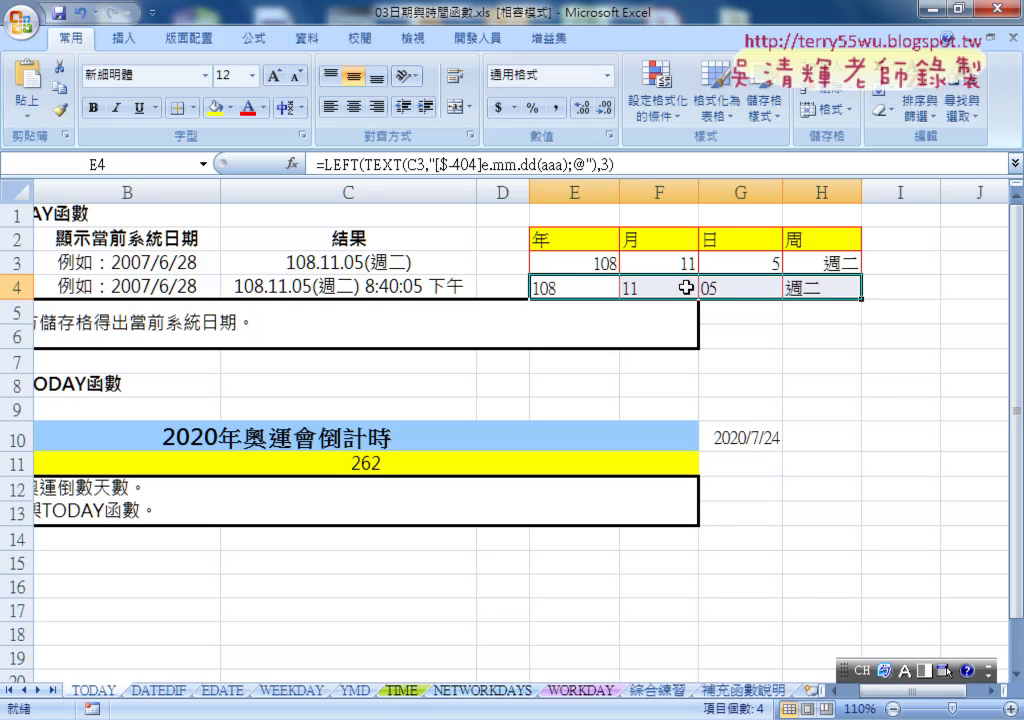
left_click(434, 466)
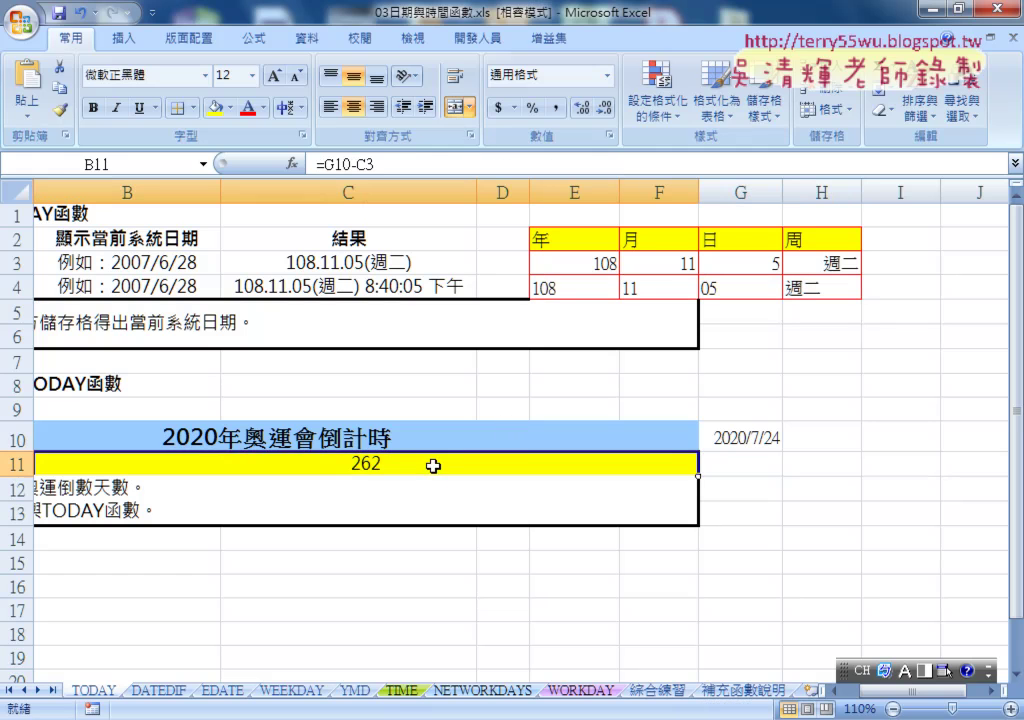
left_click(603, 263)
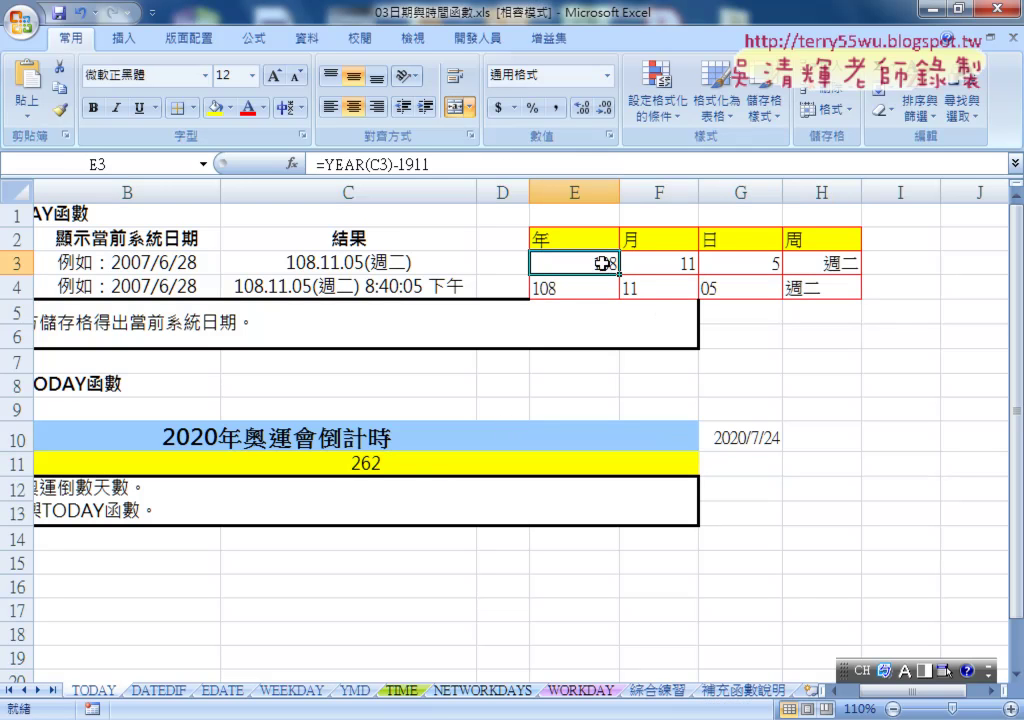
left_click(658, 263)
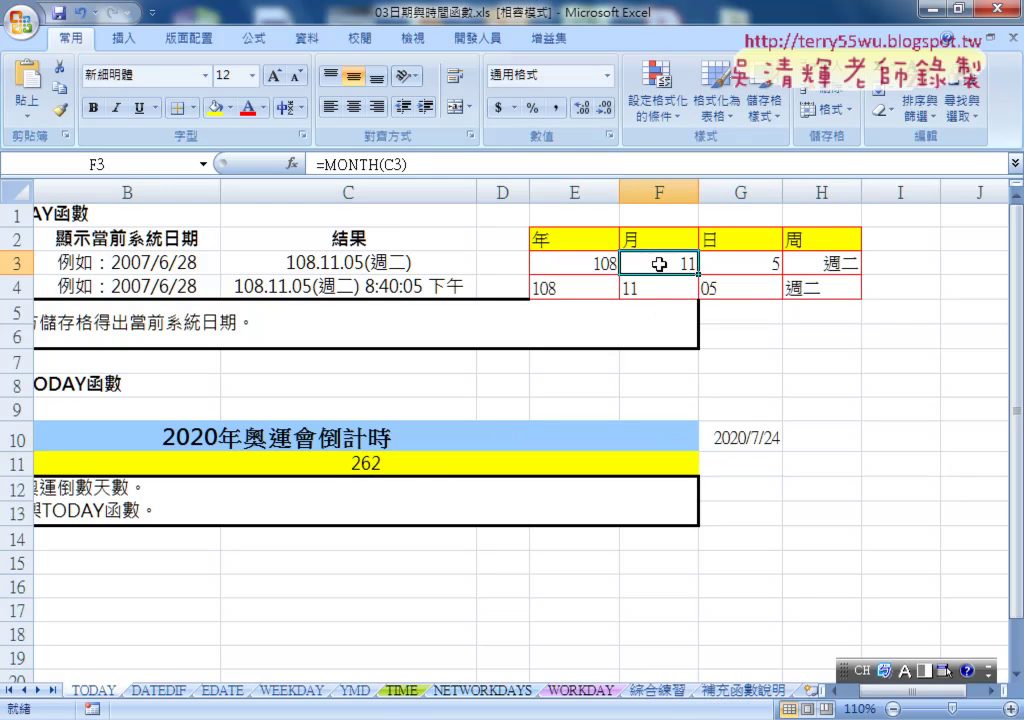
left_click(720, 263)
left_click(836, 260)
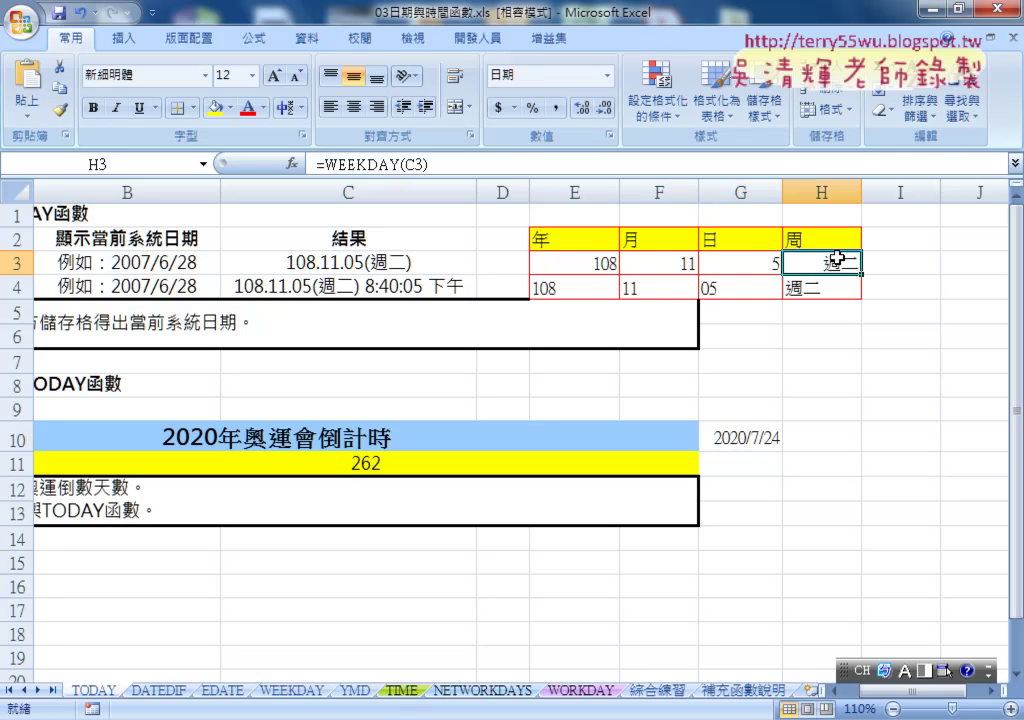
left_click(601, 265)
left_click(660, 265)
left_click(724, 265)
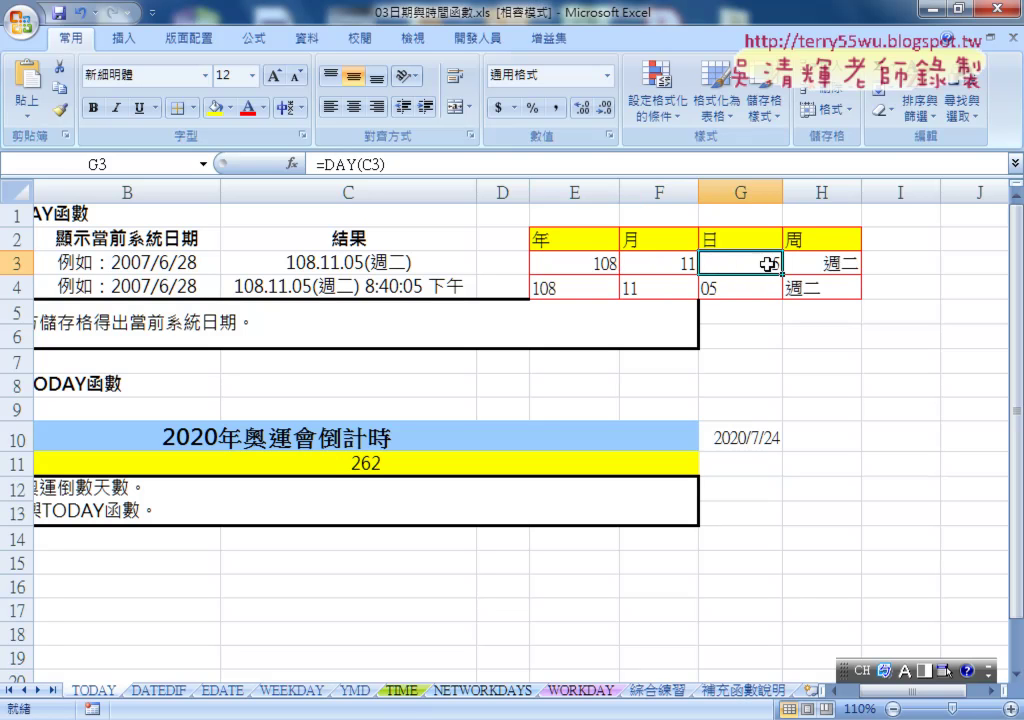
left_click(845, 264)
left_click(567, 288)
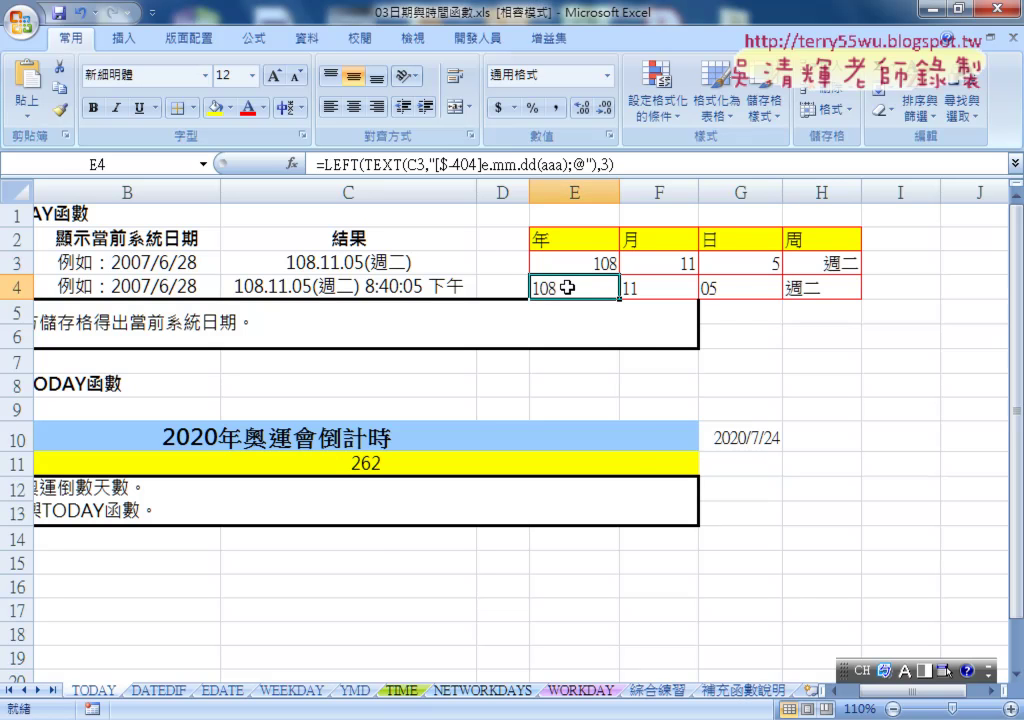
- Open Format Cells for C3 and select its custom code [$-404]e.mm.dd(aaa);@
right_click(384, 263)
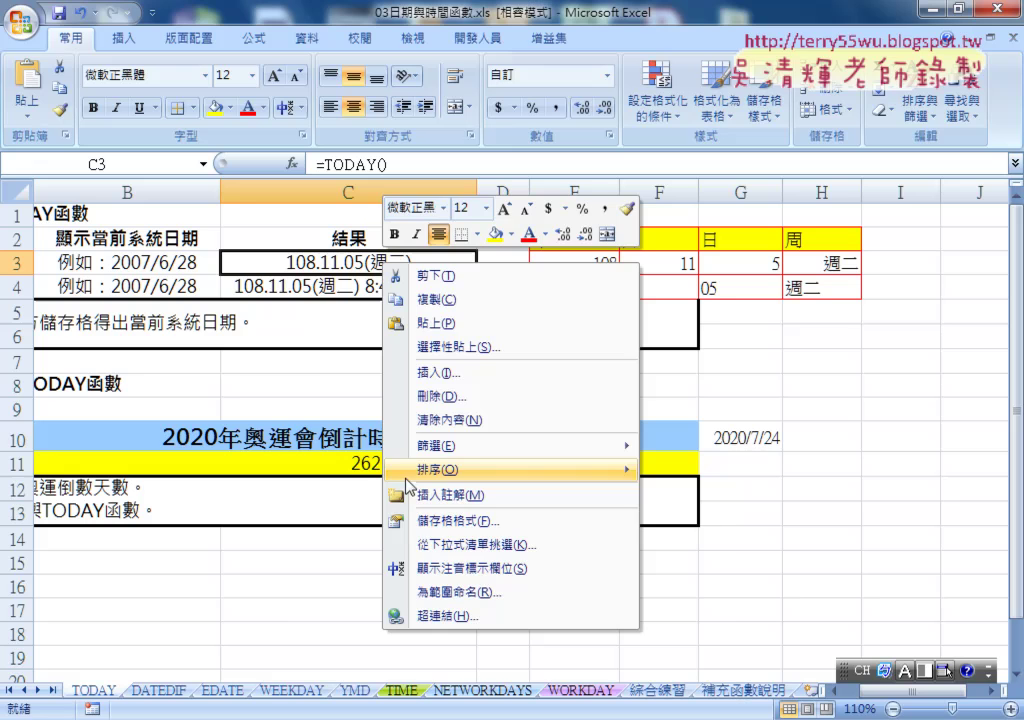
left_click(407, 520)
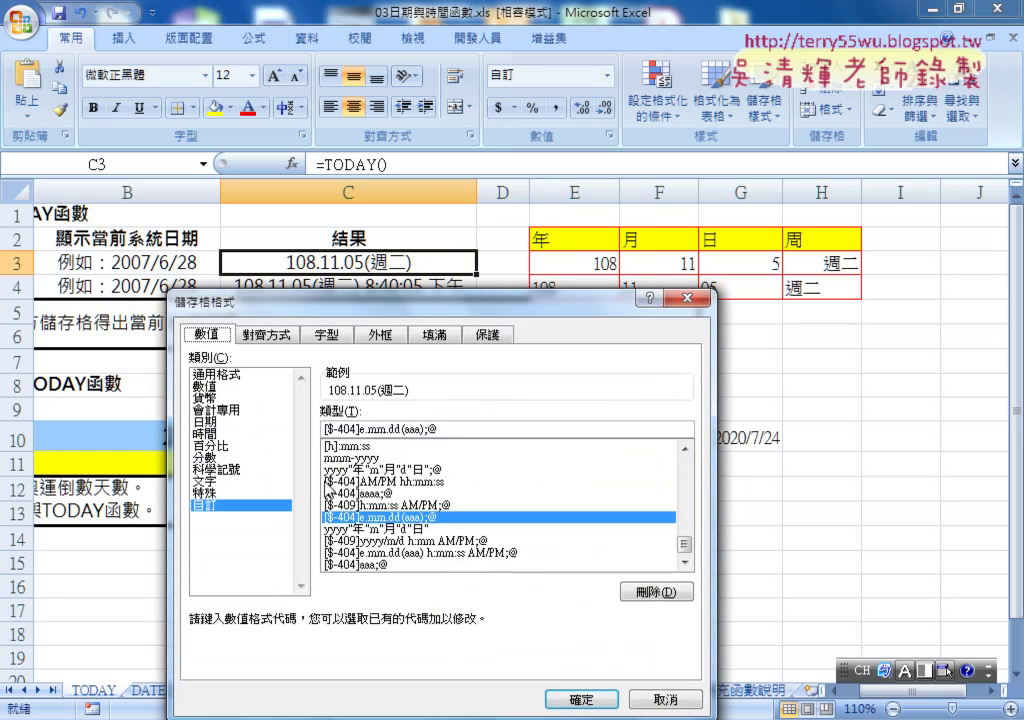
left_click_drag(441, 428, 326, 428)
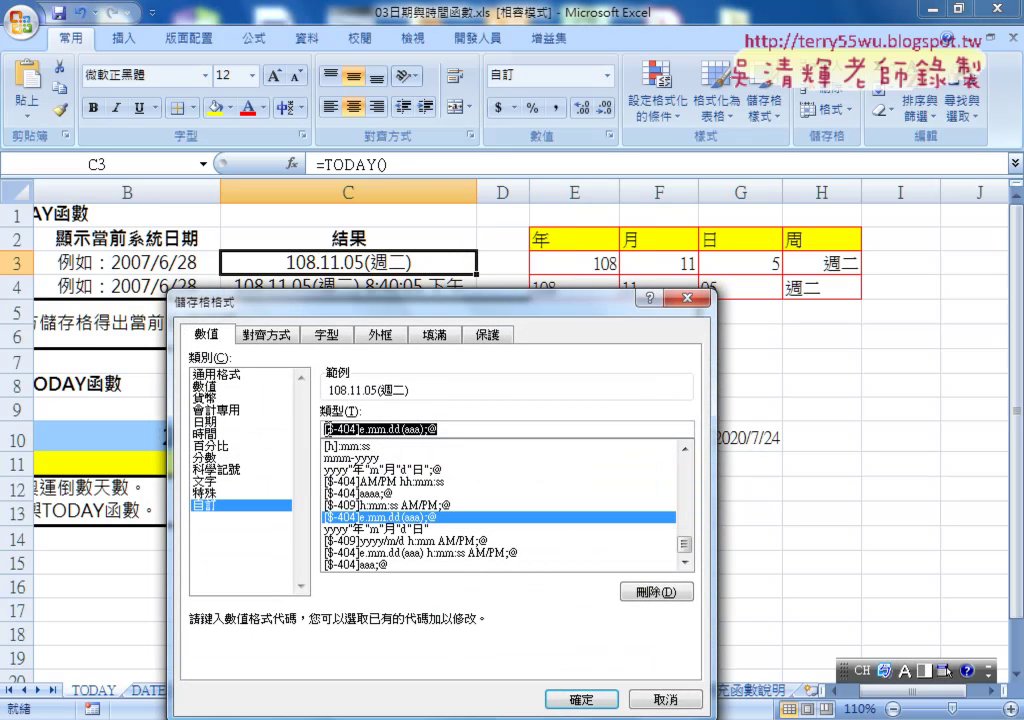